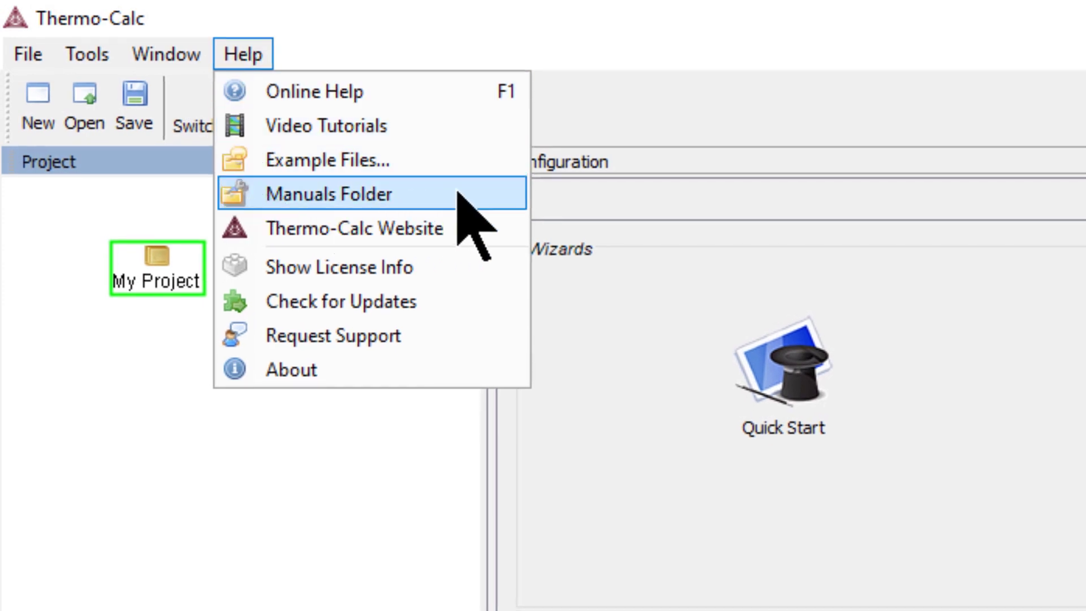
Step: Open the TC-Python documentation folder from the Thermo-Calc manuals folder
click(459, 193)
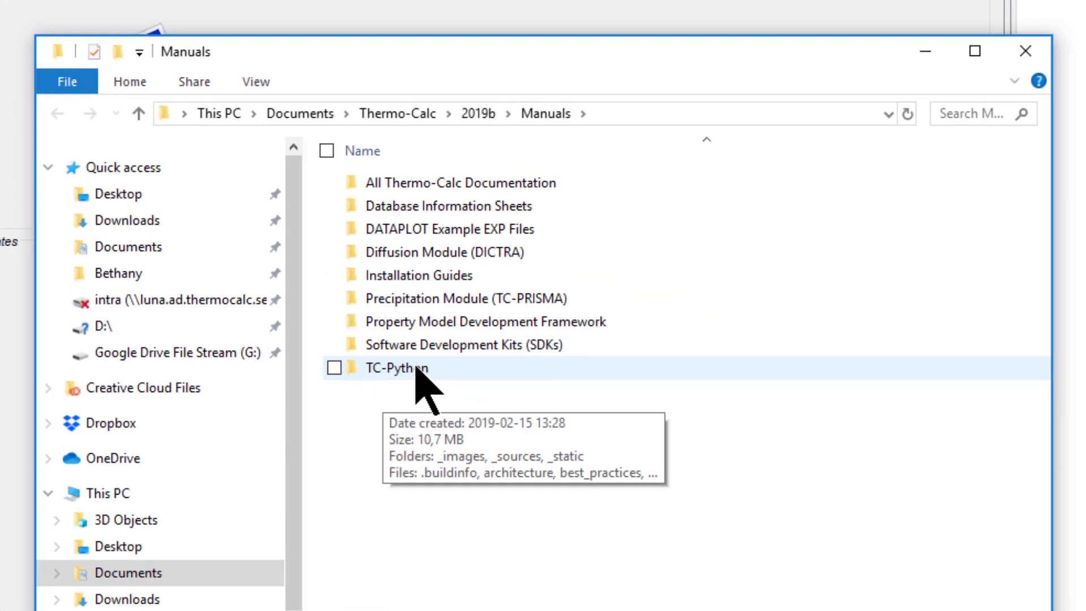
click(417, 369)
double_click(418, 370)
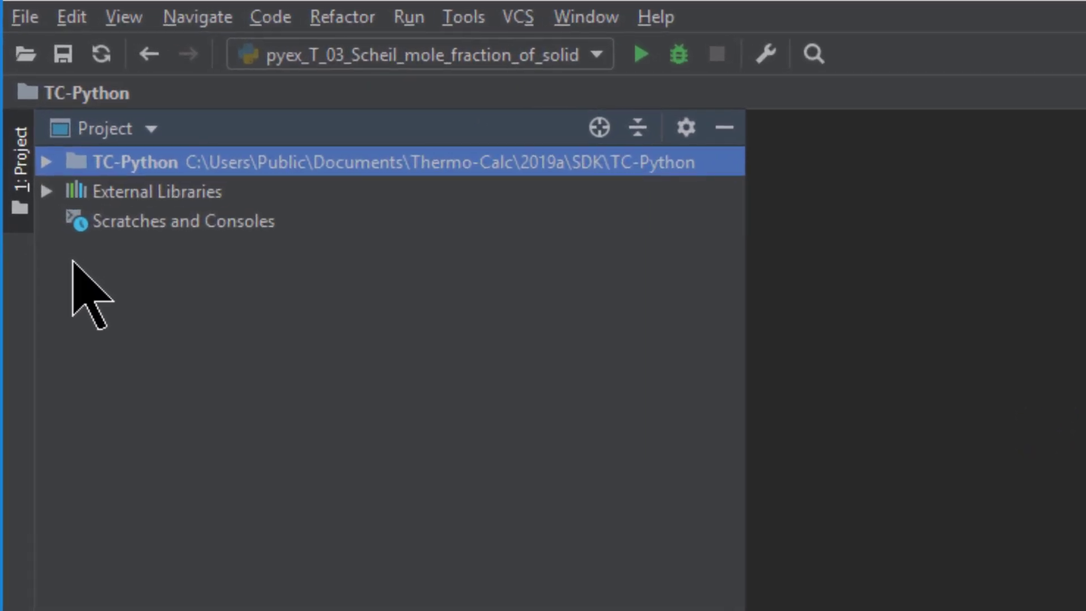
Step: Expand the Thermo-Calc, PropertyModel, Precipitation and Diffusion example folders; select the Scheil example
click(47, 163)
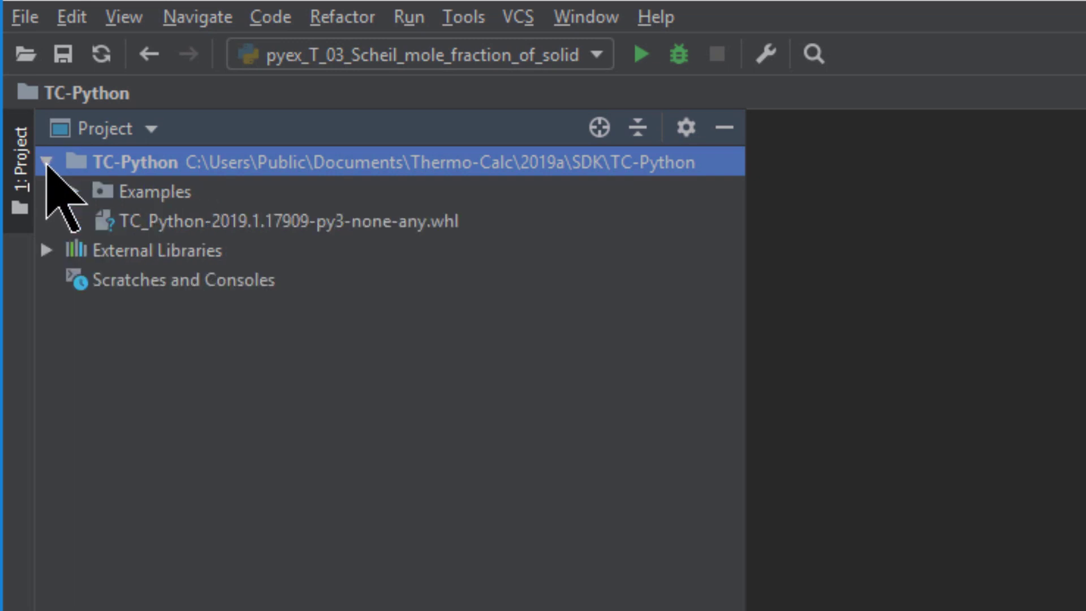
click(72, 192)
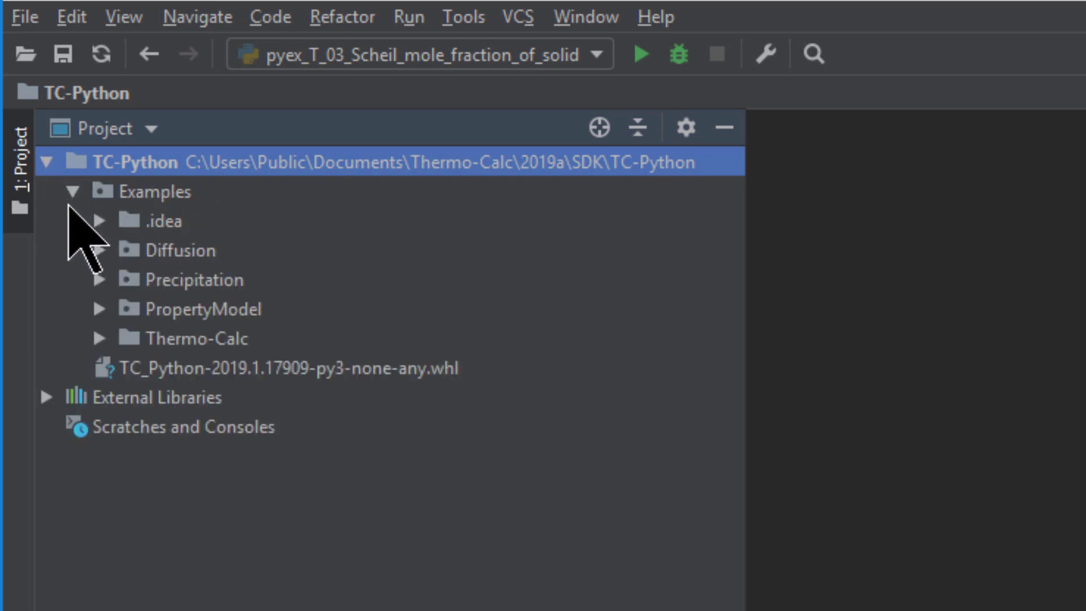
click(99, 339)
click(98, 309)
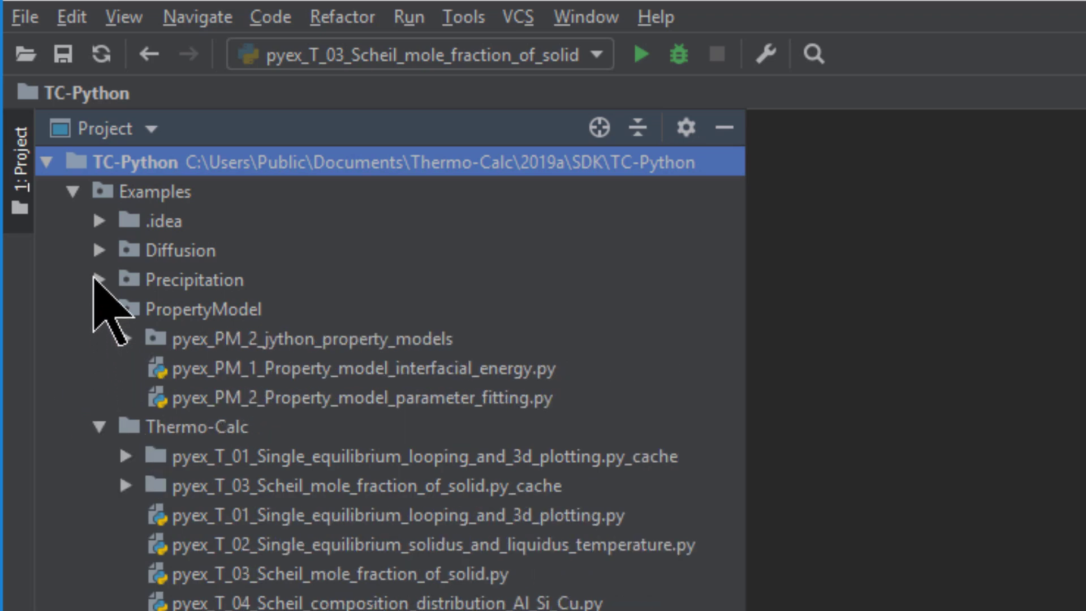
click(99, 280)
click(99, 250)
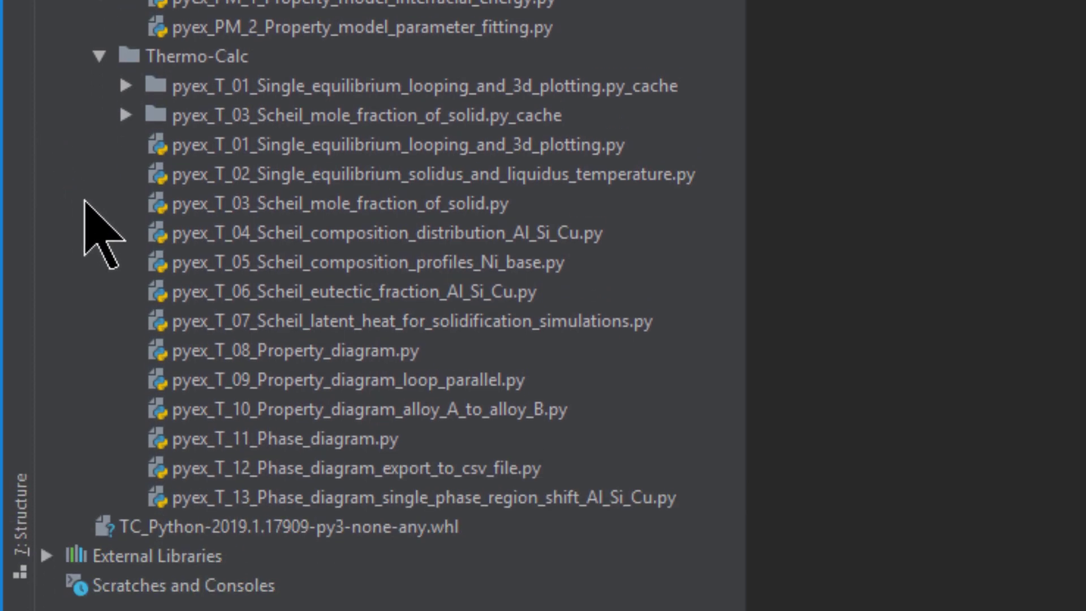
click(492, 208)
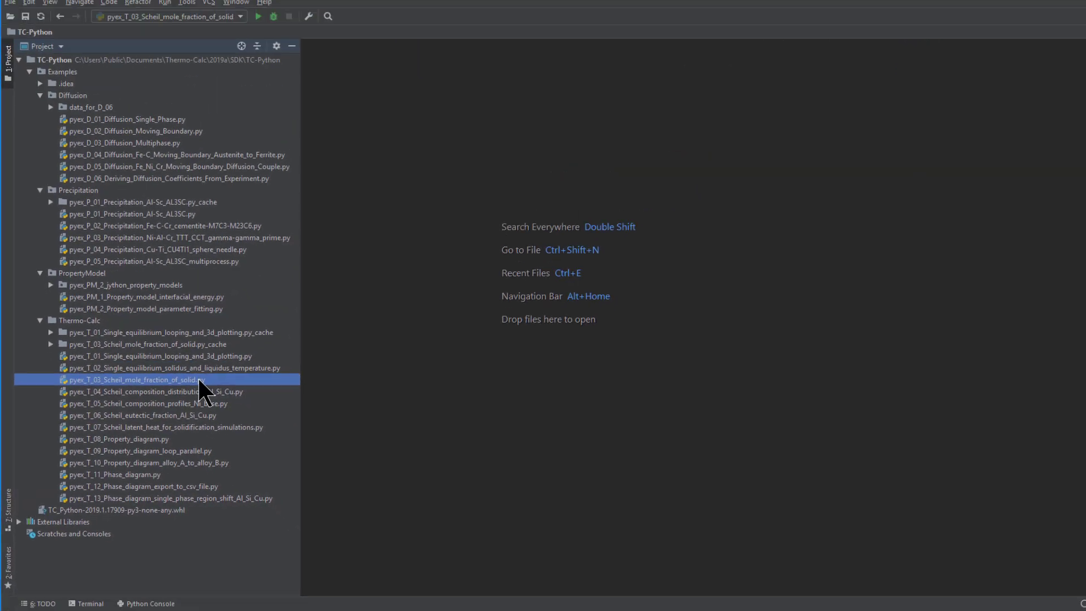
Step: Open pyex_T_03_Scheil_mole_fraction_of_solid.py in the editor
double_click(497, 208)
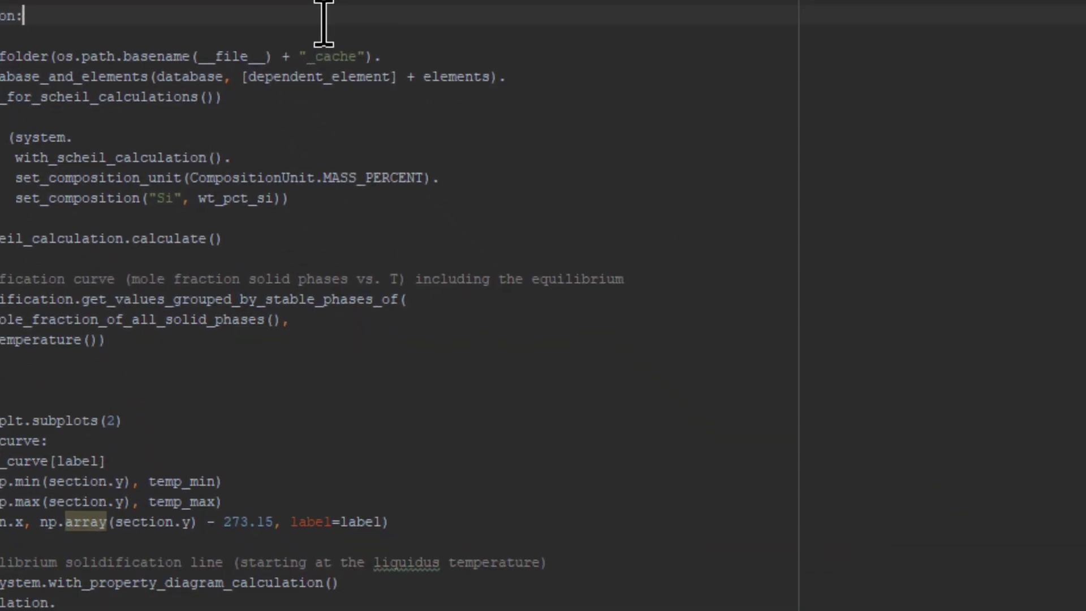
Step: Run the Scheil example script, close its Figure 1 plot, and bring up the file's actions
right_click(324, 20)
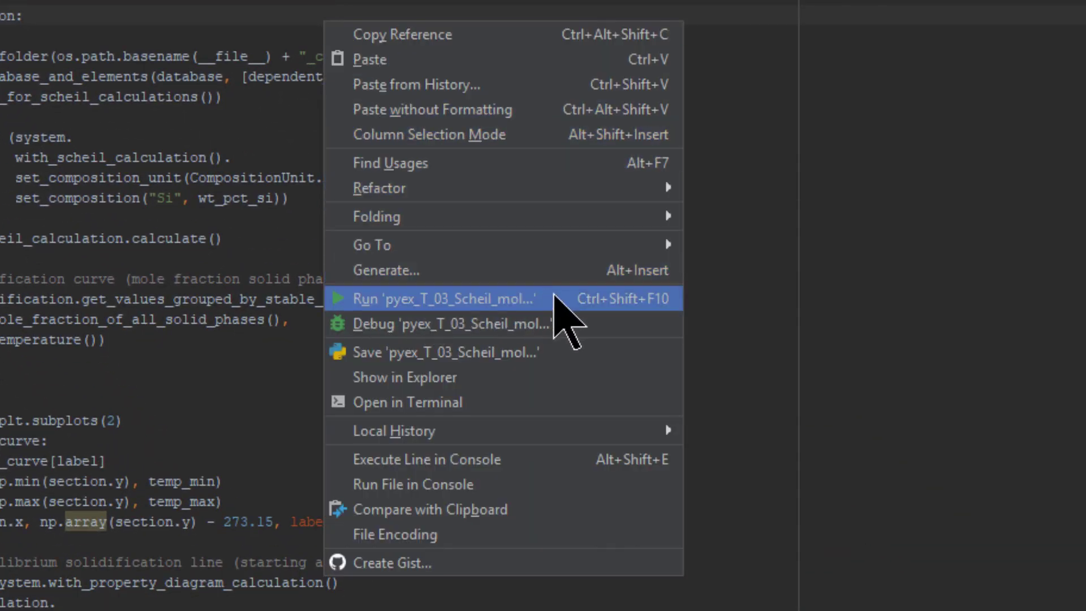
click(555, 299)
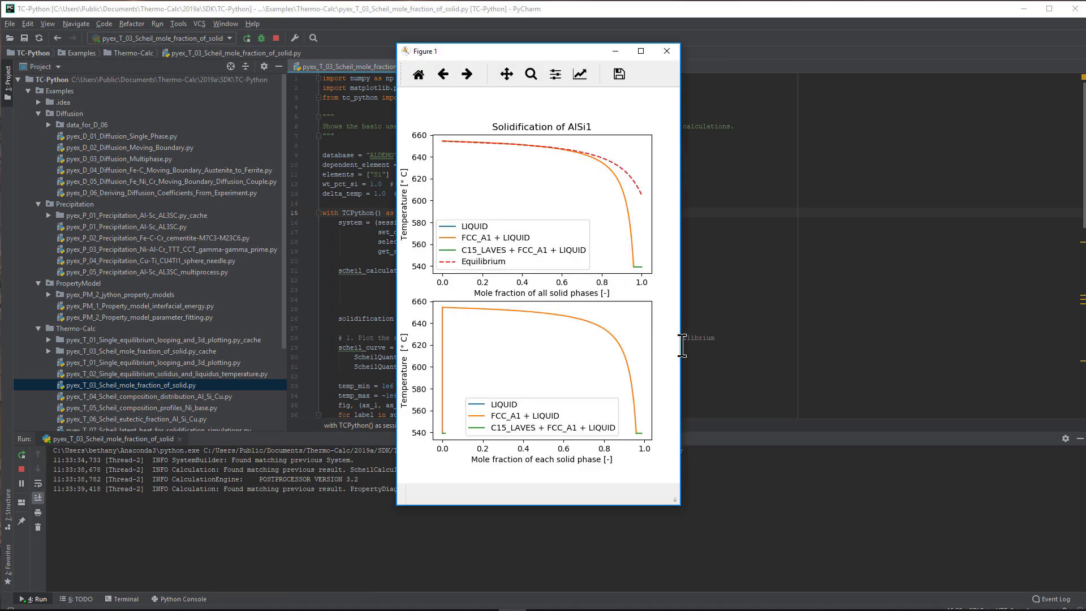
click(666, 51)
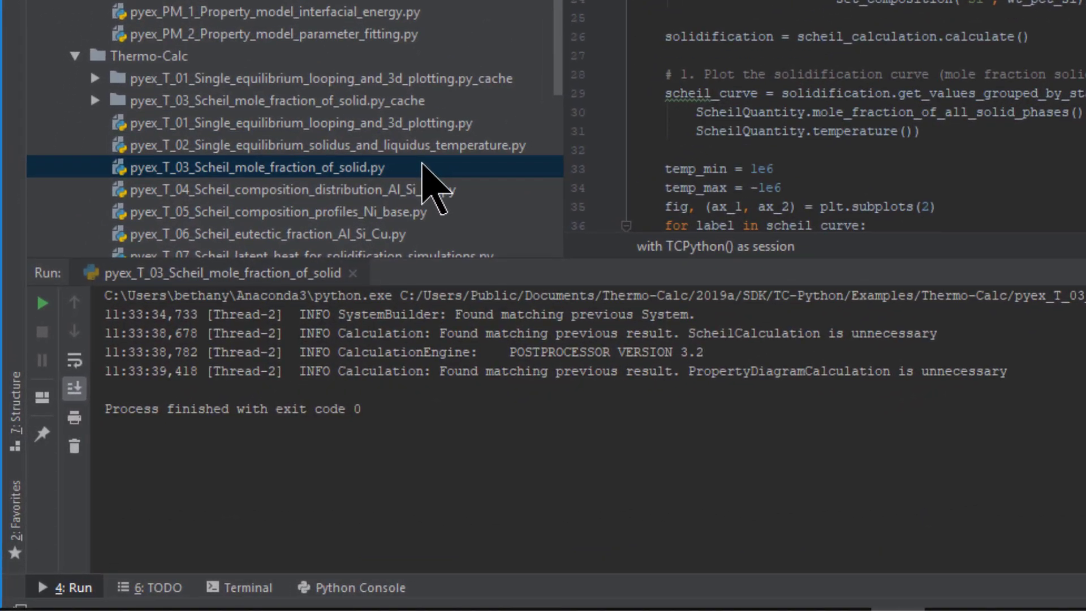
right_click(221, 361)
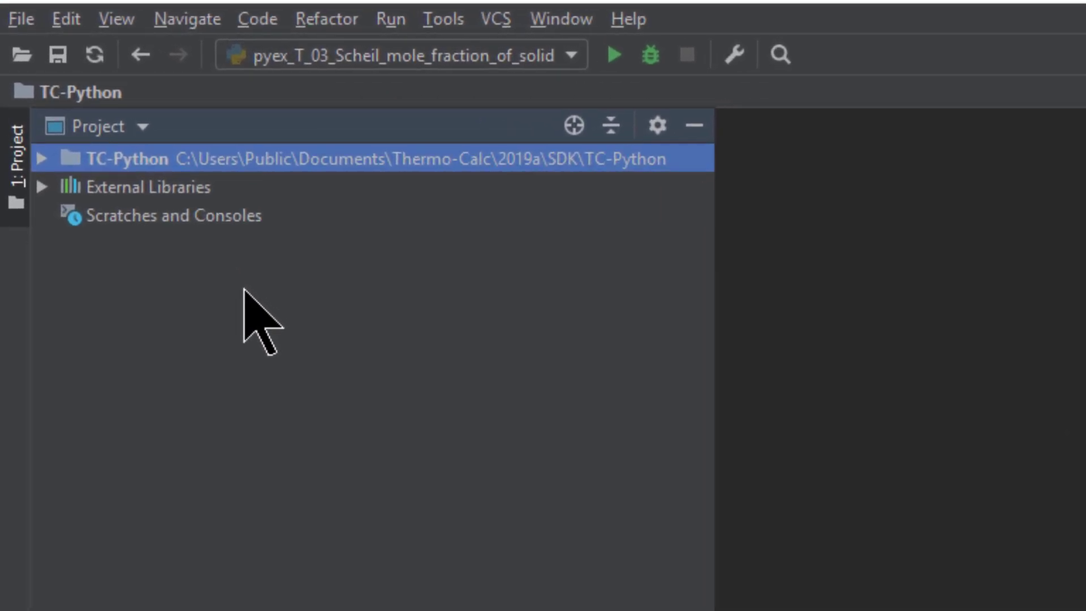
Step: Create the 'Video Examples' project with the existing Anaconda Python 3.7 interpreter in this window
click(19, 19)
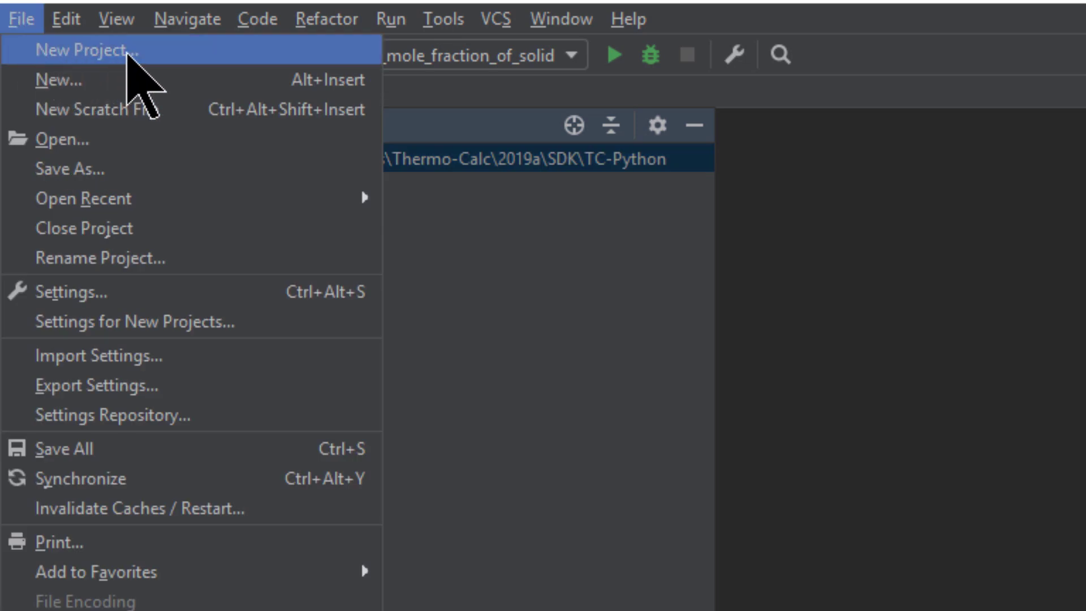
click(165, 55)
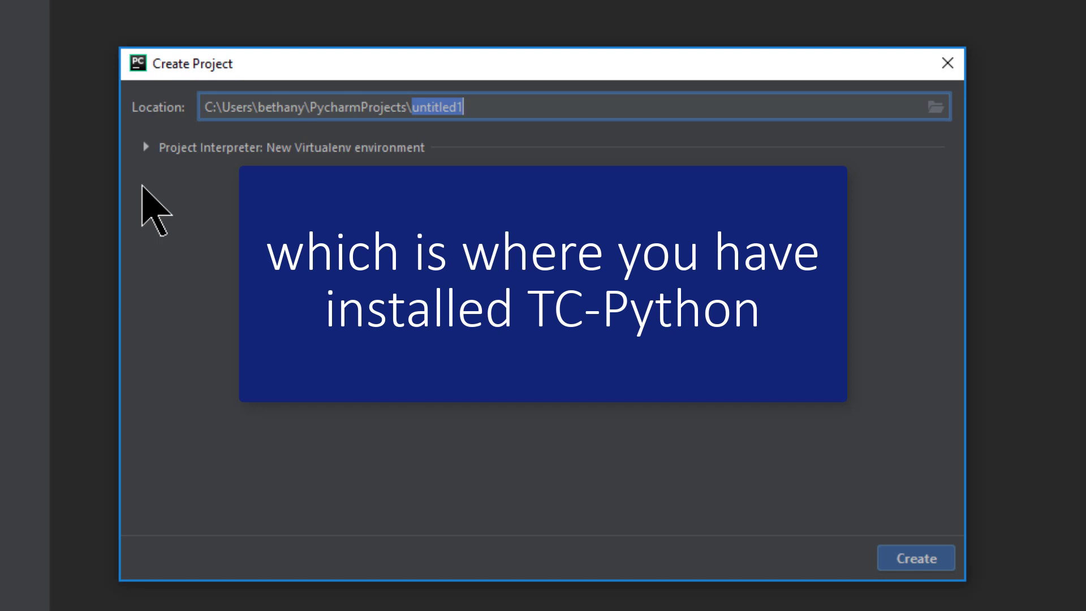
click(147, 148)
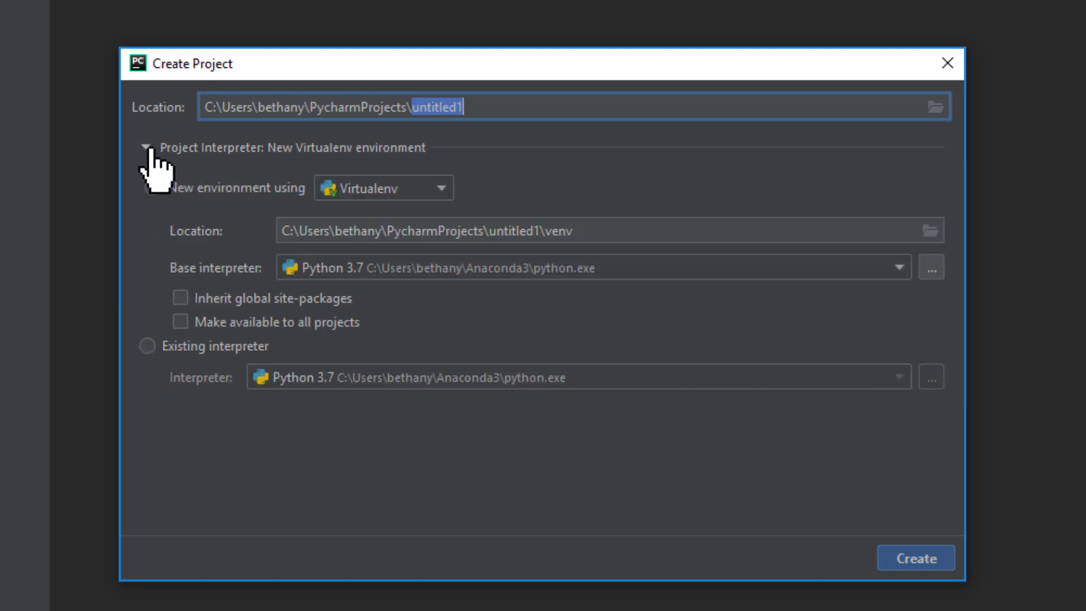
click(147, 346)
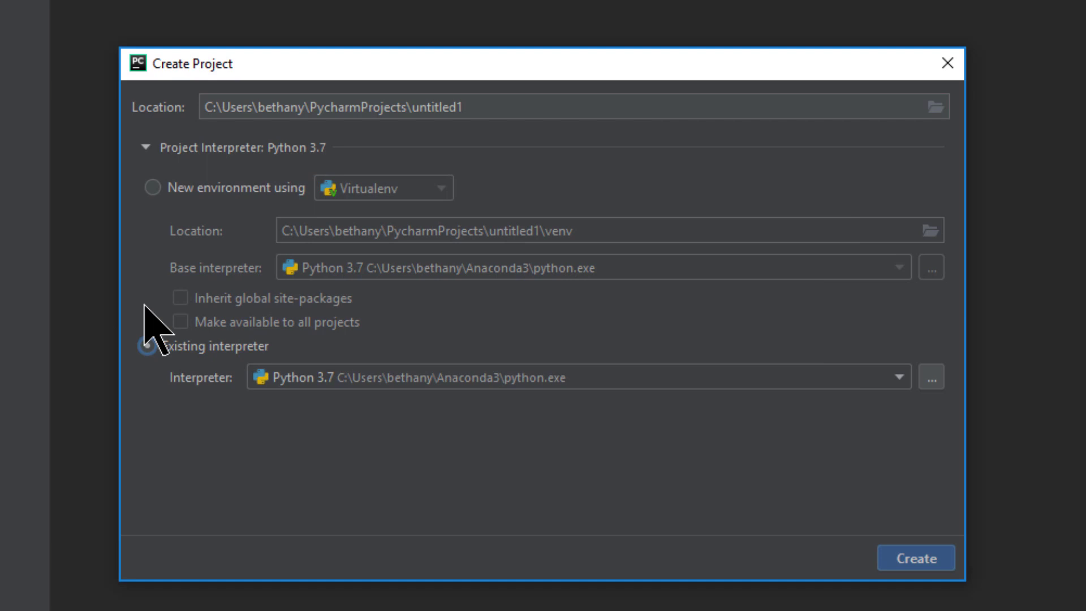
click(147, 345)
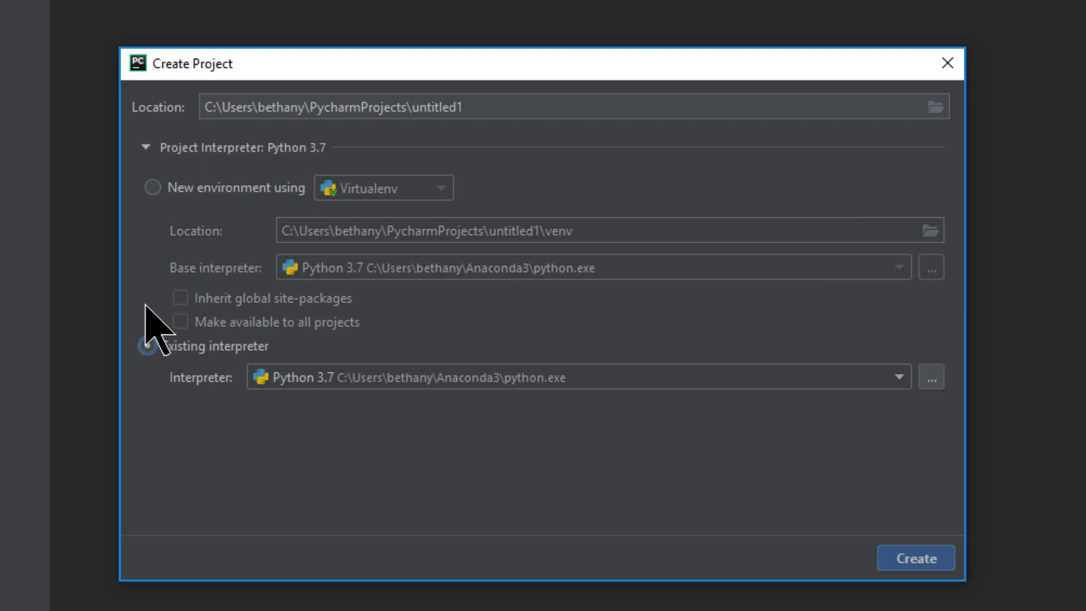
click(488, 108)
key(BackSpace)
key(BackSpace)
key(BackSpace)
text(Video Examples)
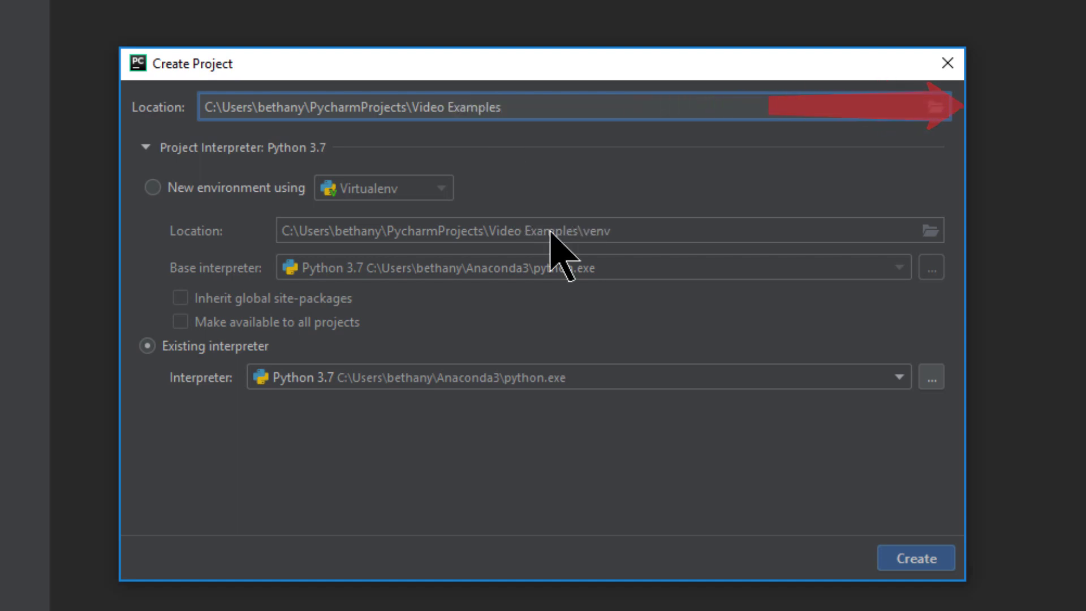
click(917, 558)
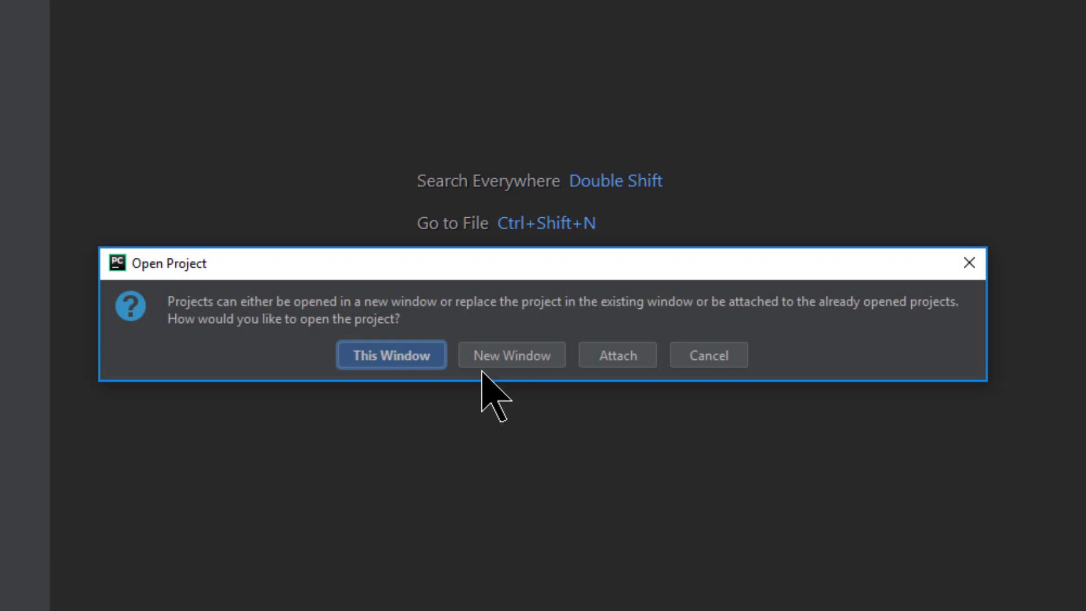
click(416, 356)
key(alt+1)
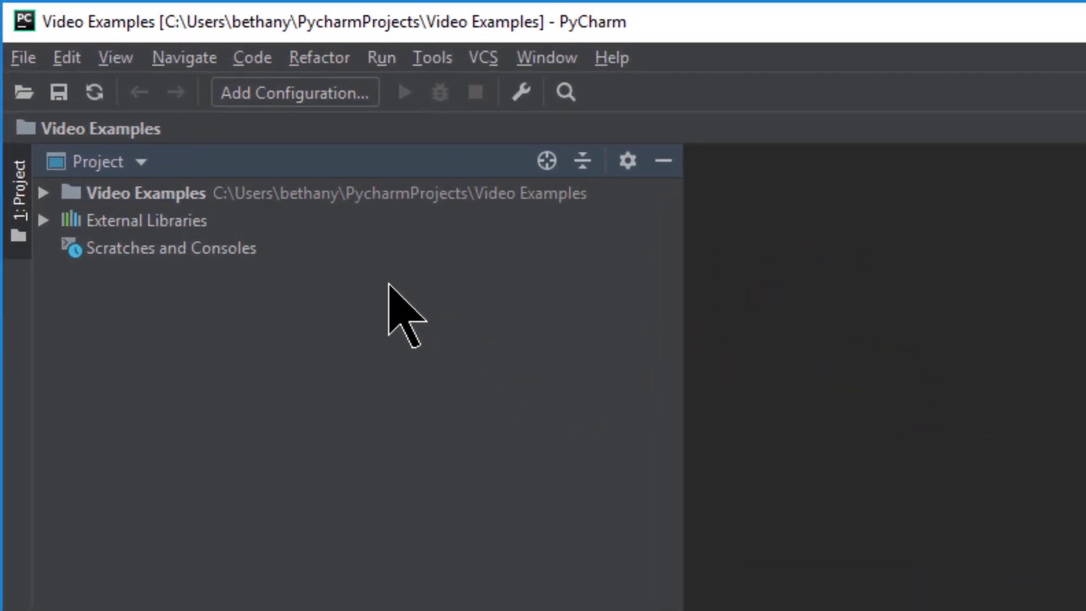
Step: Add video_01.py to Video Examples, starting with 'from tc_python import *'
right_click(183, 195)
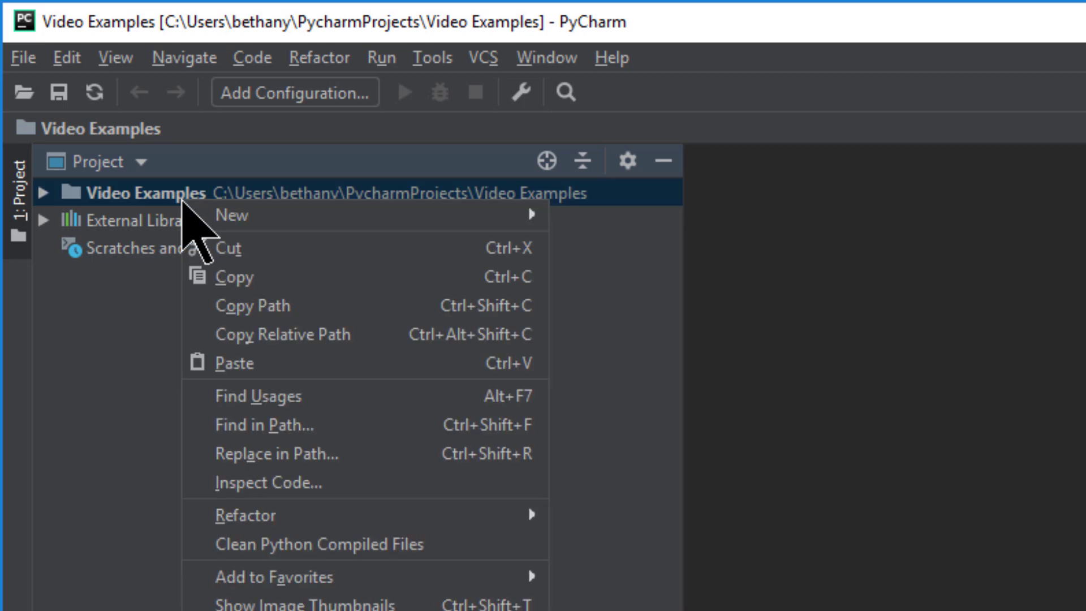
mouse_move(365, 215)
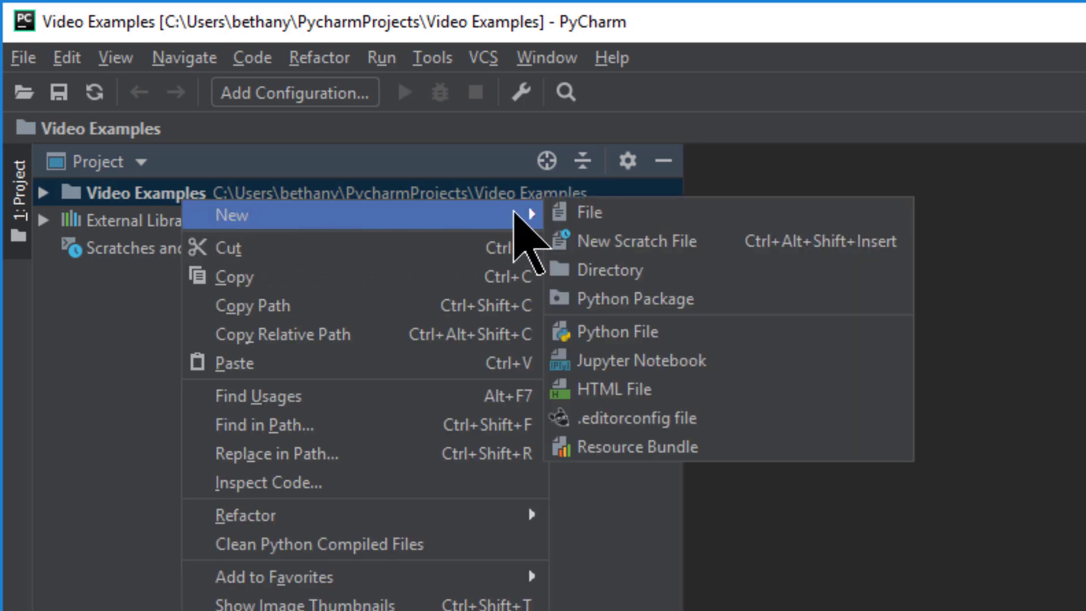
click(680, 332)
text(video_01)
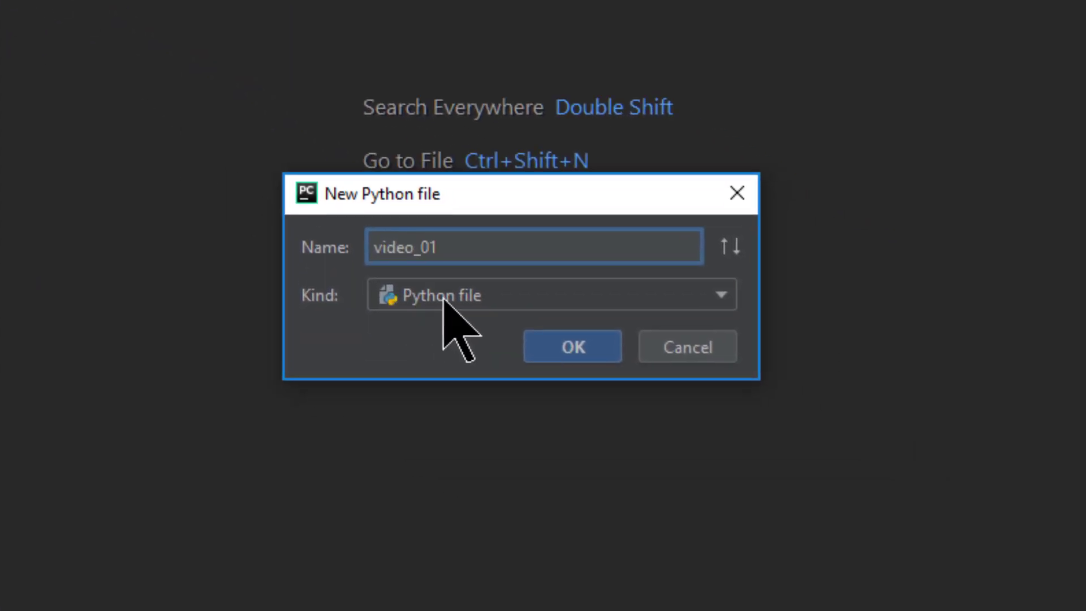
click(558, 344)
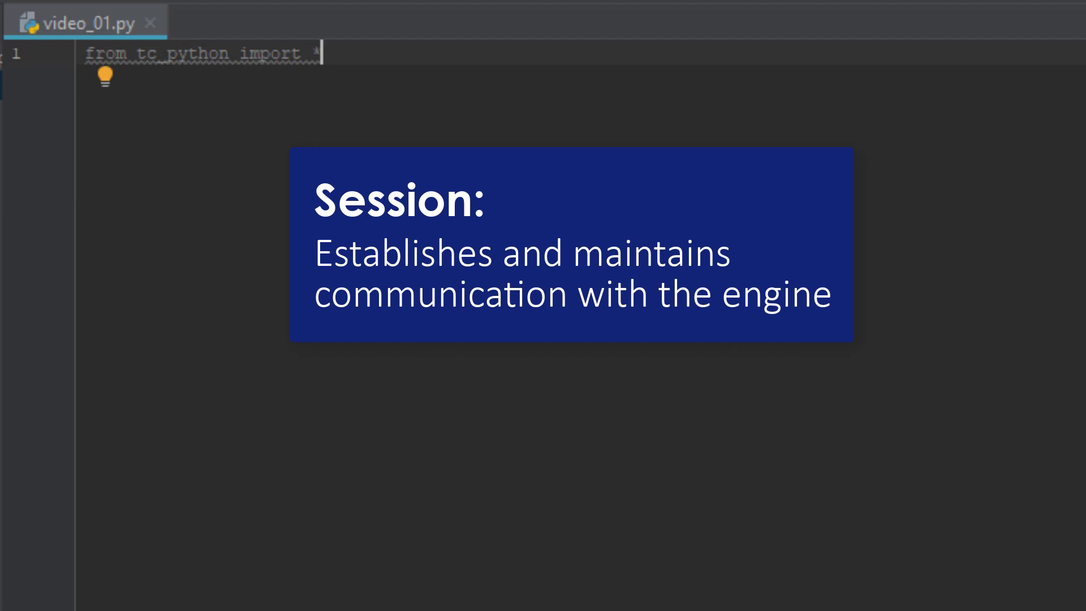
Step: Write 'with TCPython() as session:' and begin the indented 'system = session' line
key(Return)
key(Return)
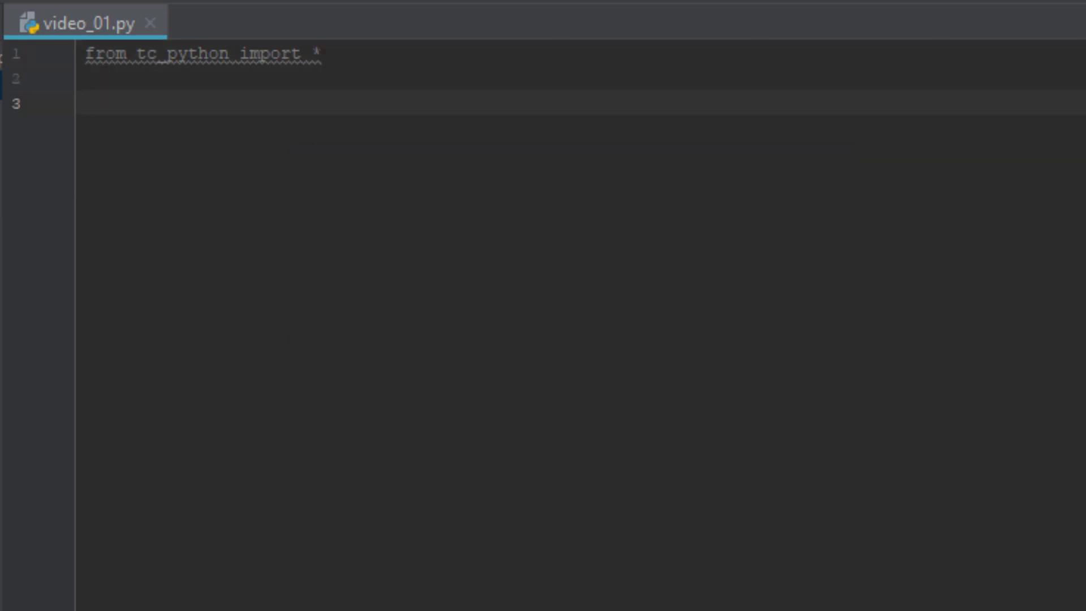
text(with TC)
key(Tab)
text(() as session:)
key(Return)
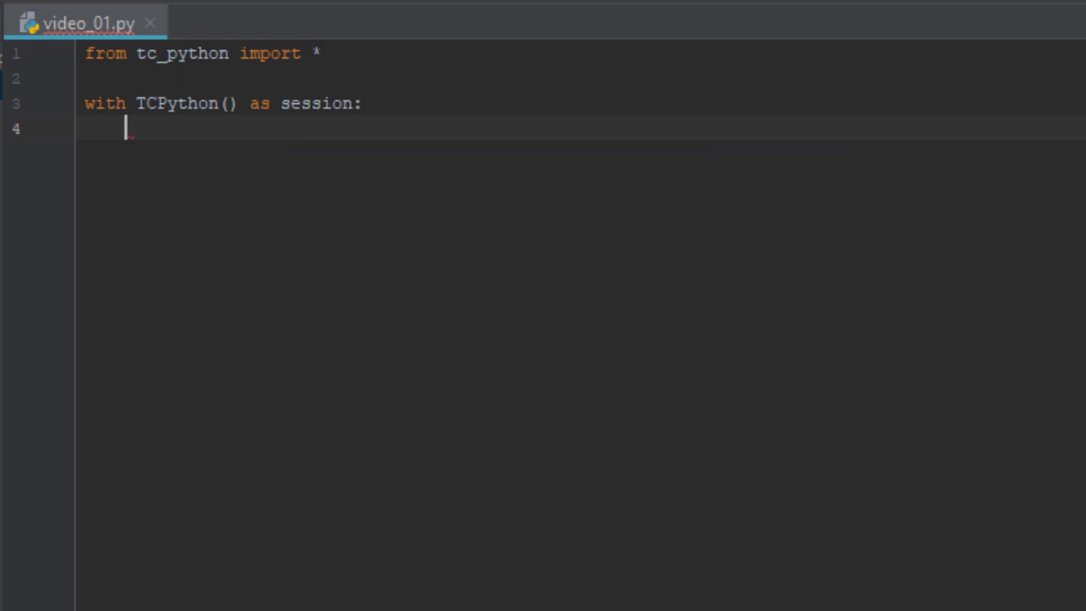
text(system = se)
key(Tab)
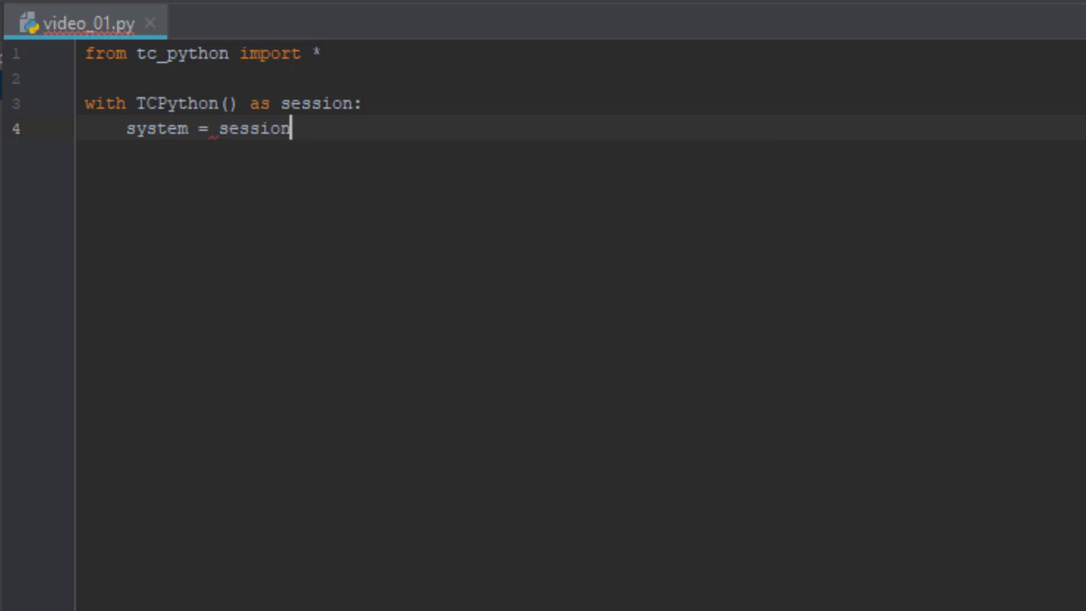
text(.)
Step: Complete line 4 as select_database_and_elements("FEDEMO", ["Fe", "Cr", "C"]).get_system()
key(Tab)
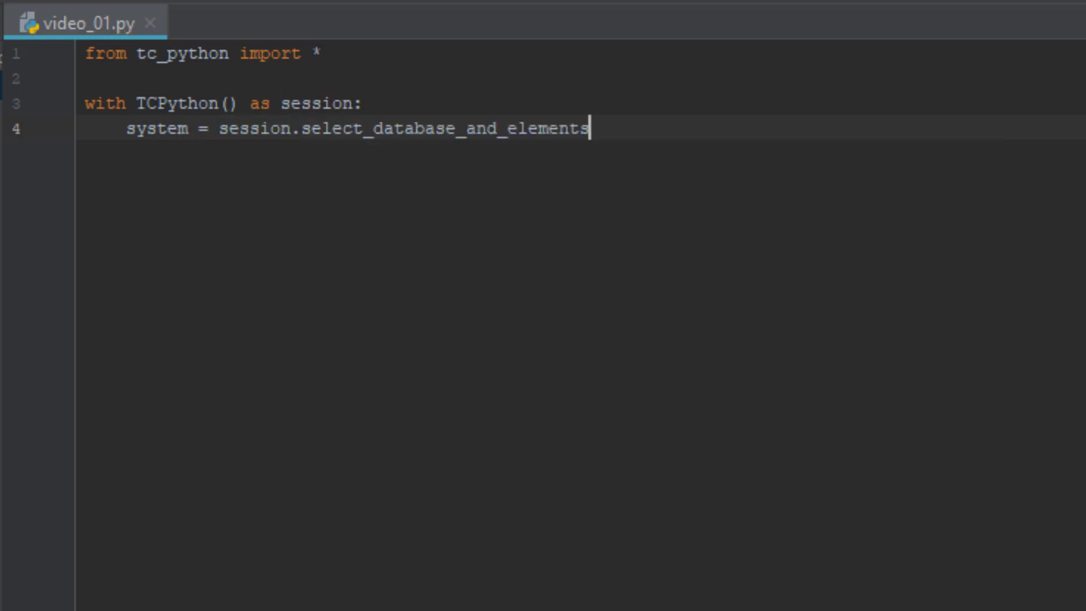
text(()
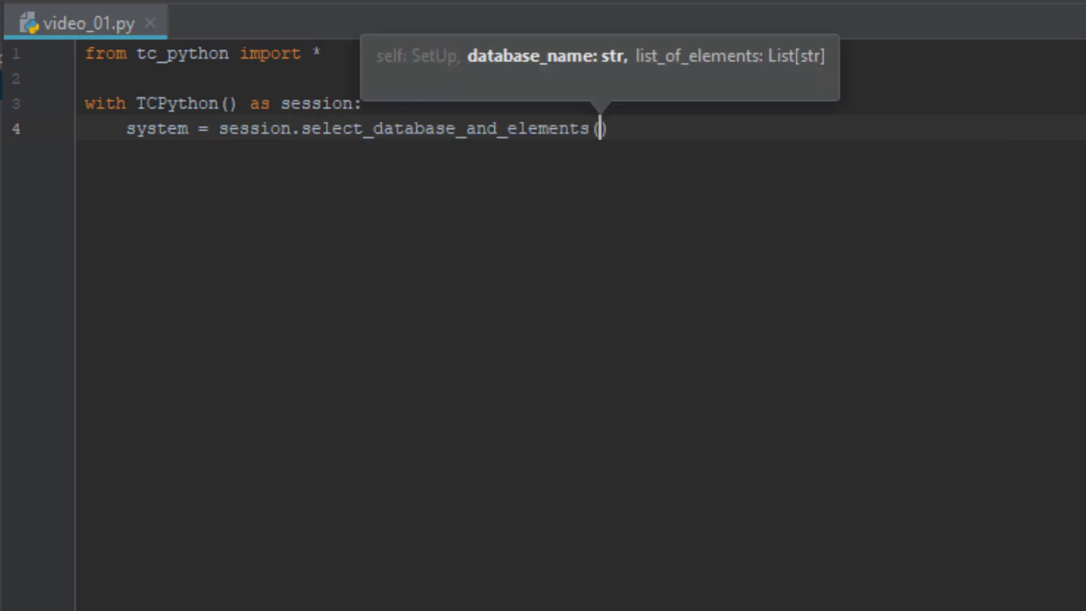
key(Escape)
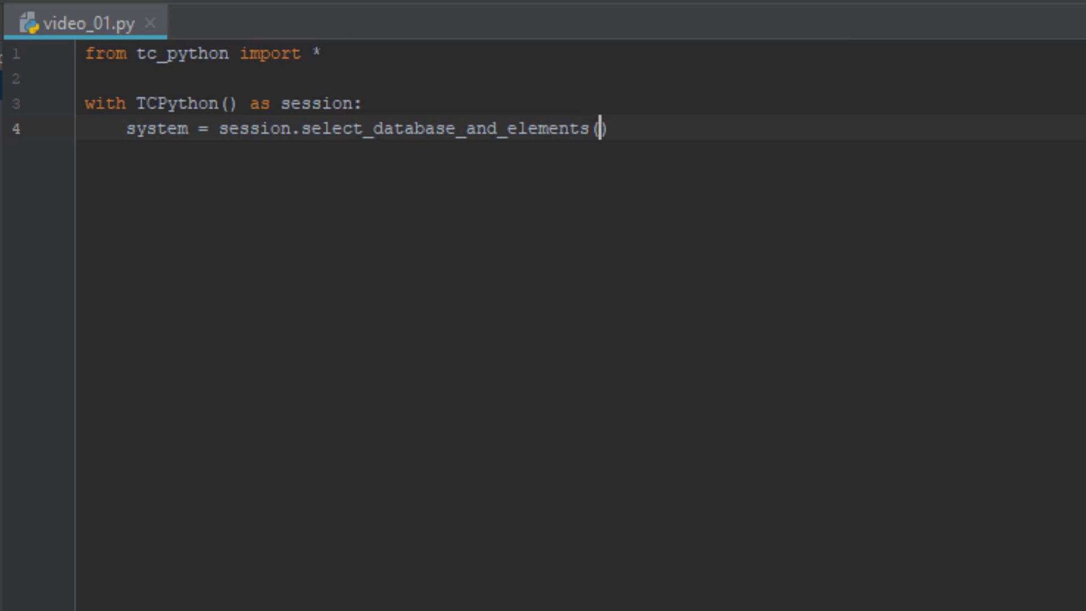
key(ctrl+p)
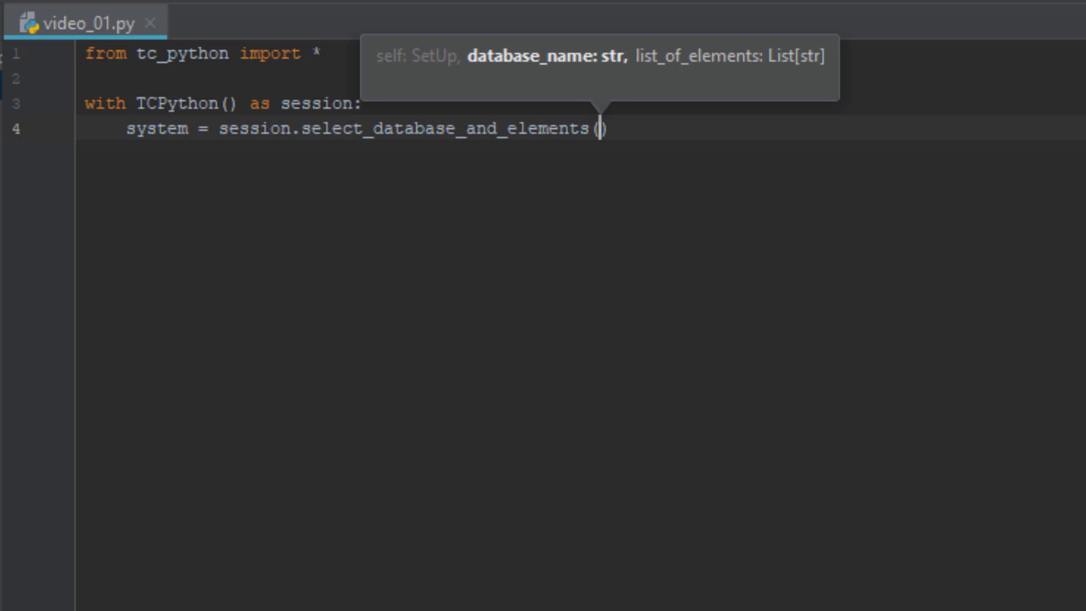
text("FEDEMO)
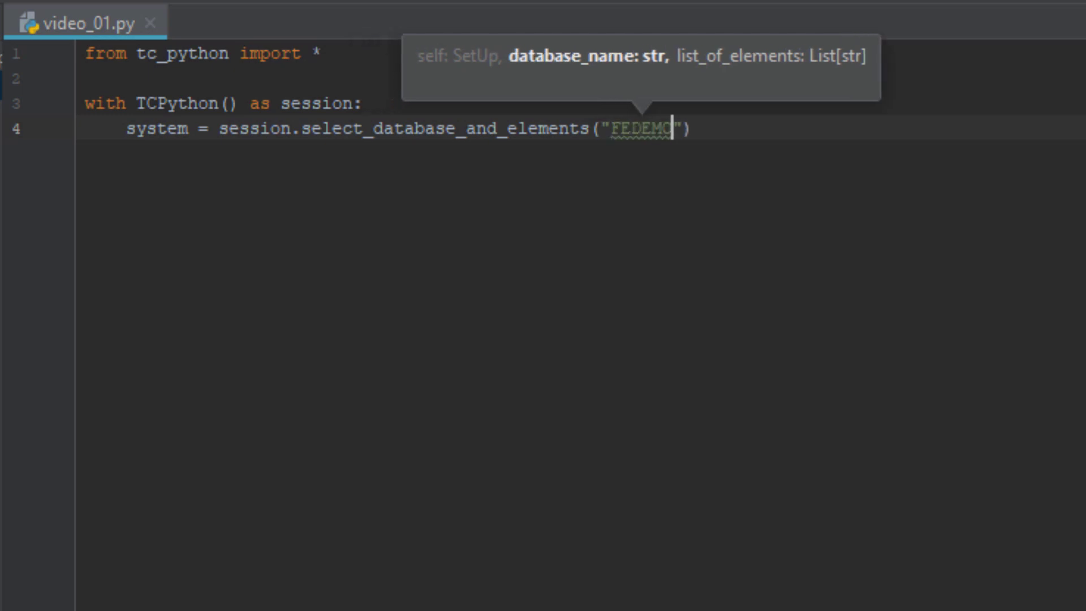
key(Right)
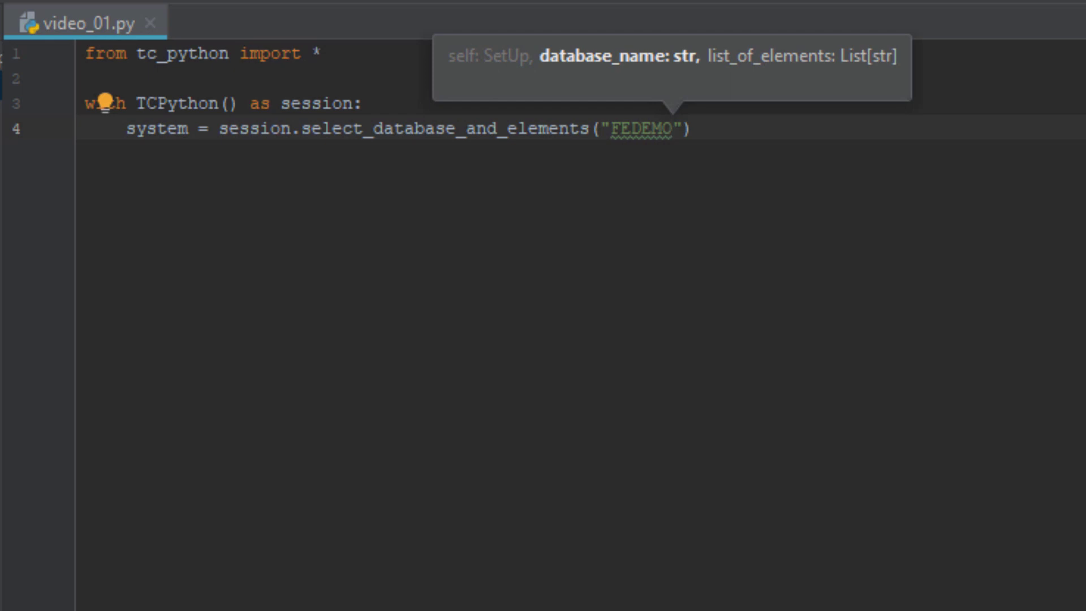
key(Right)
text(, )
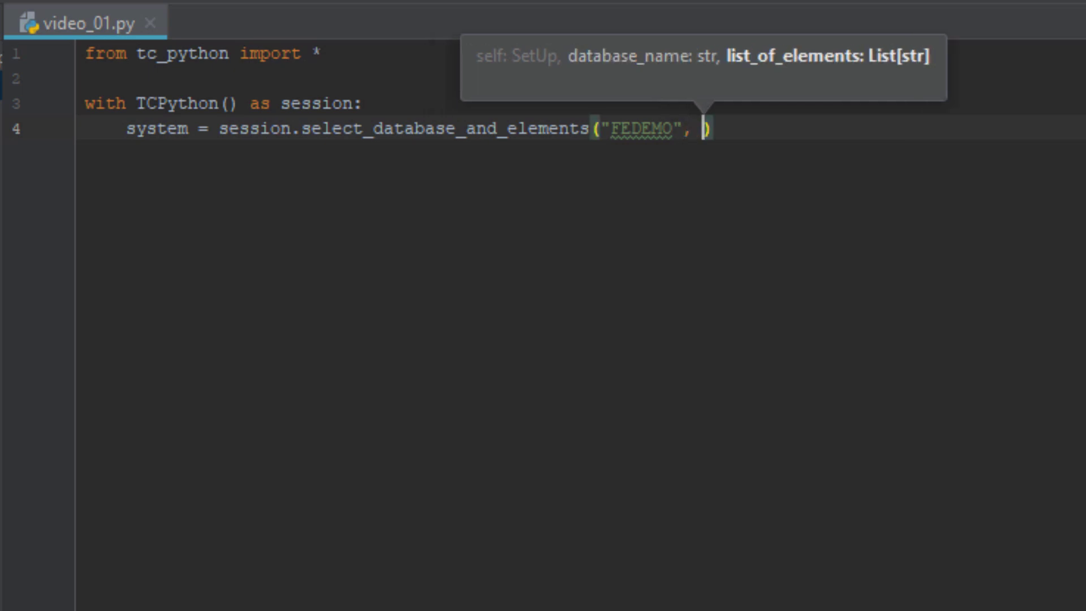
text([)
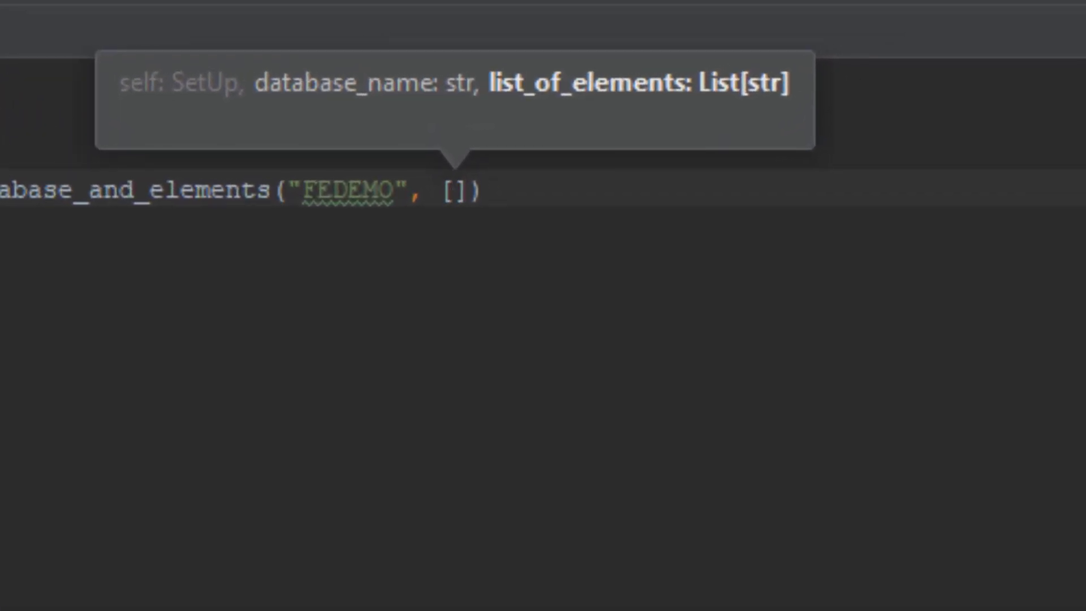
text("Fe)
key(Right)
text(, )
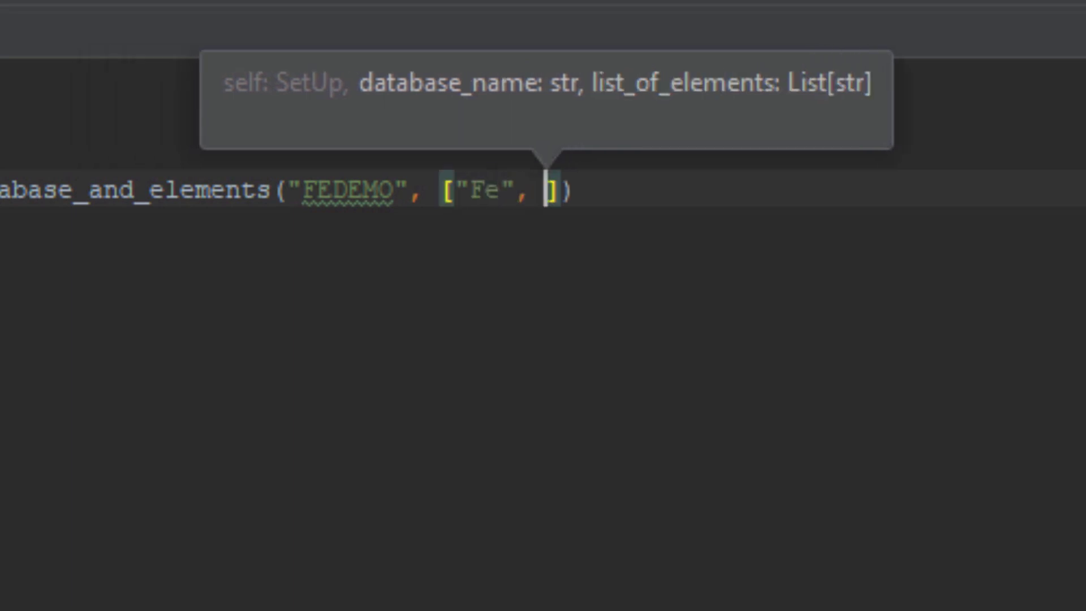
text("Cr", "C")
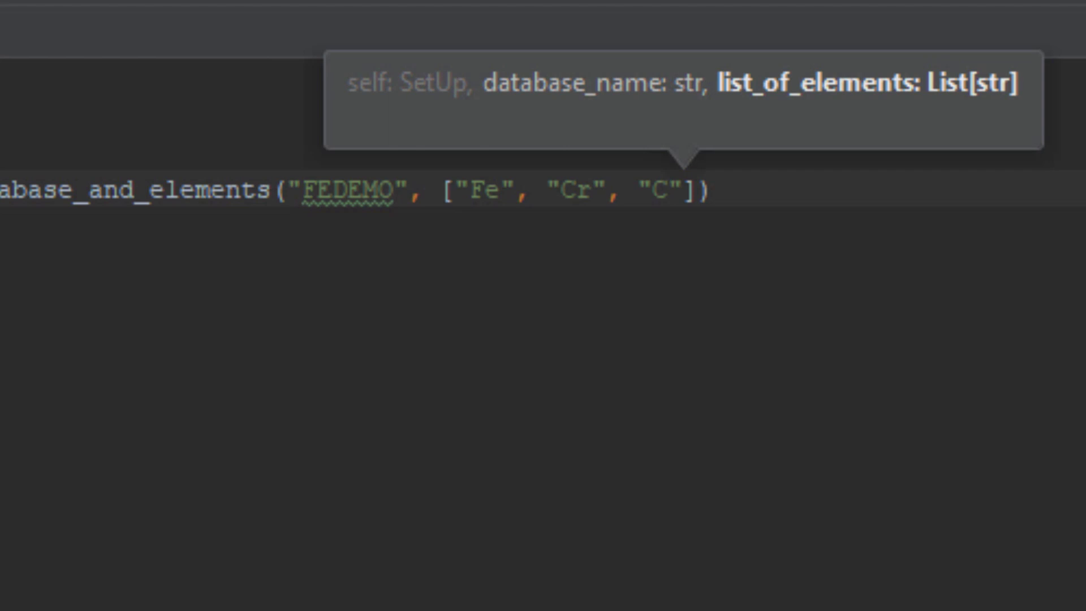
key(End)
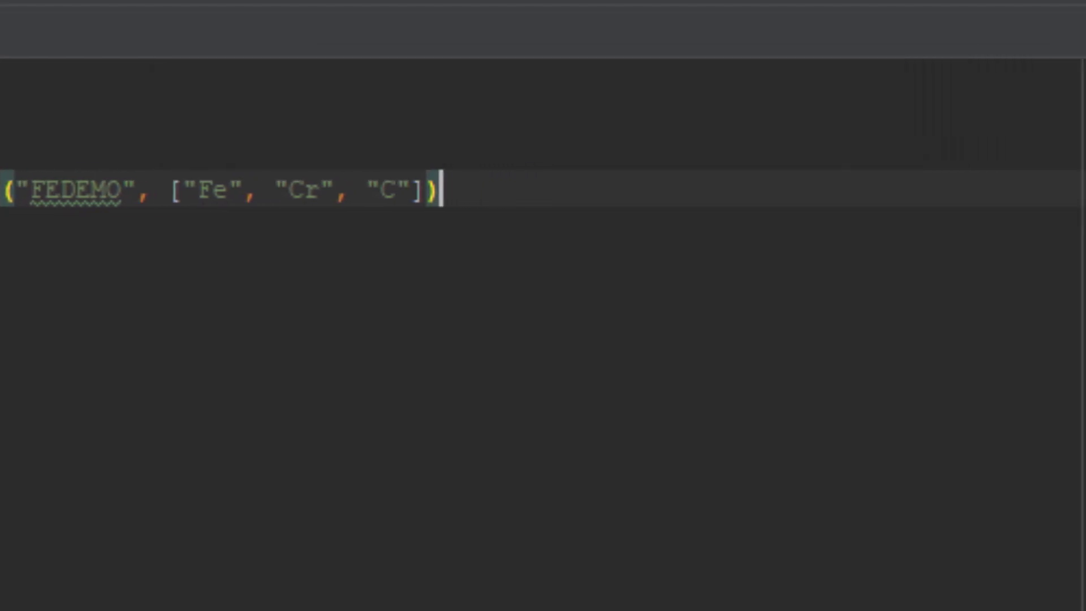
text(.)
key(Down)
key(Return)
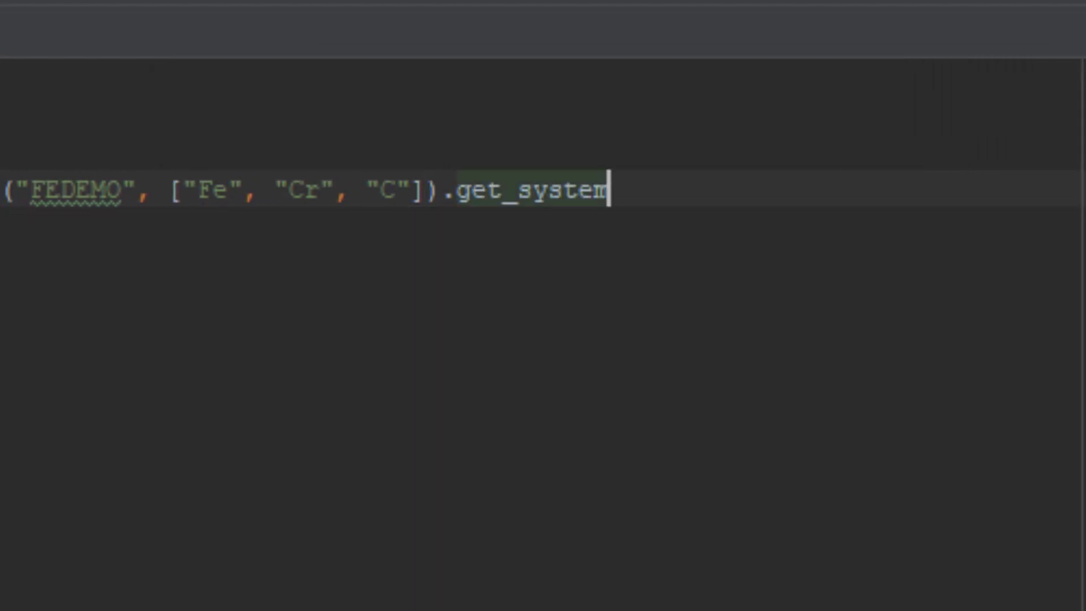
text(()
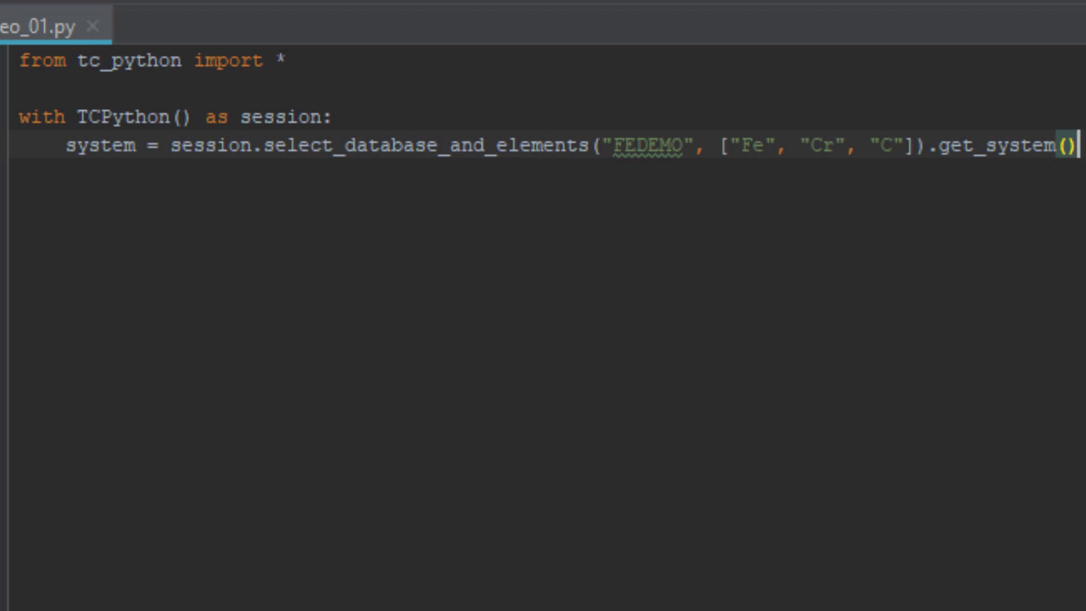
Step: Add the line calc = system.with_single_equilibrium_calculation()
key(Return)
text(calc = system.with)
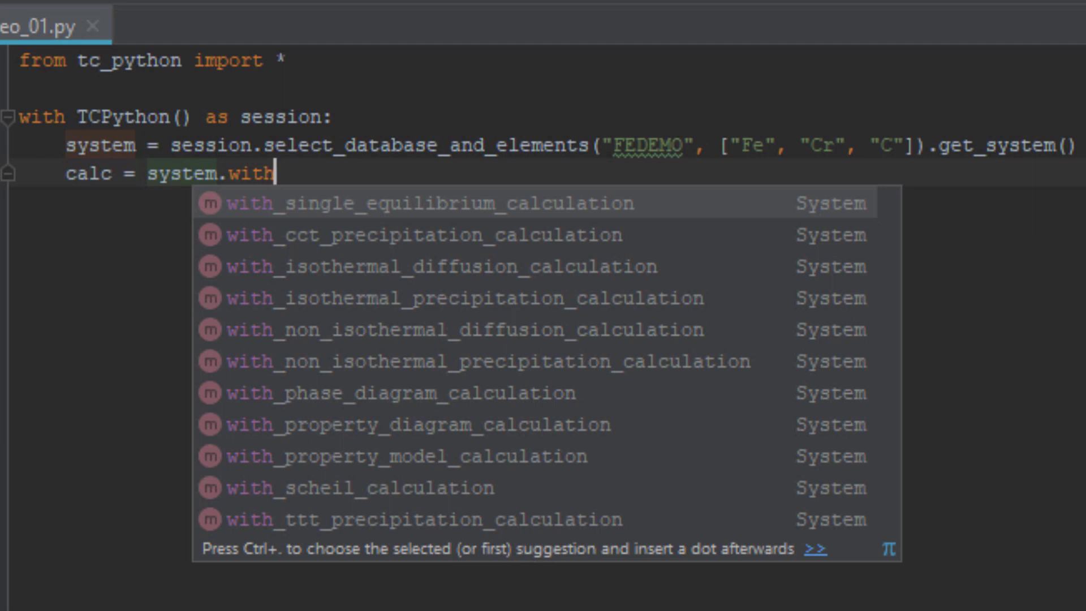
key(Tab)
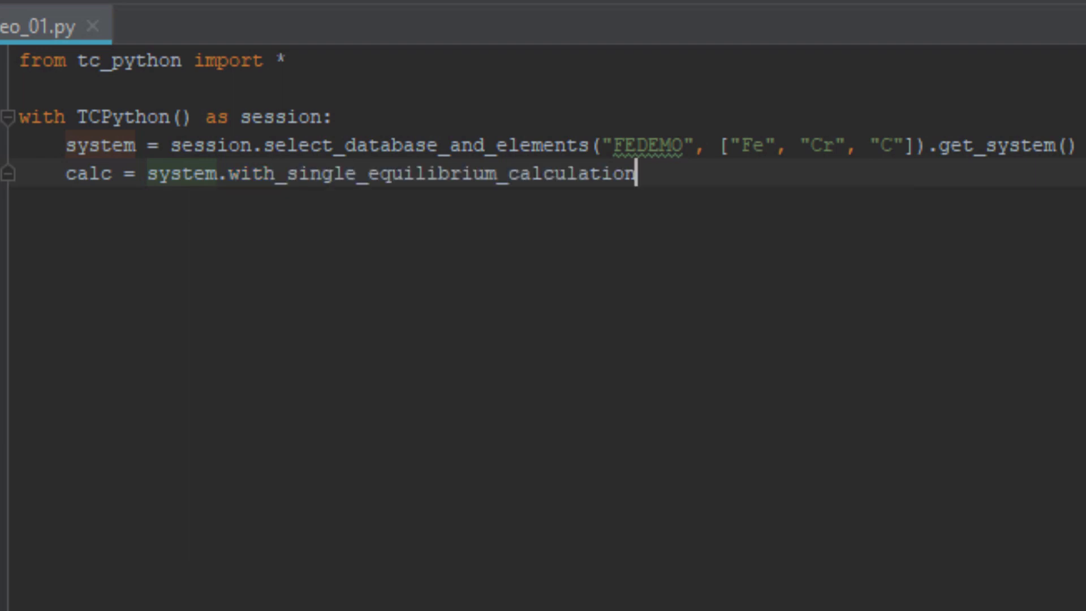
text(()
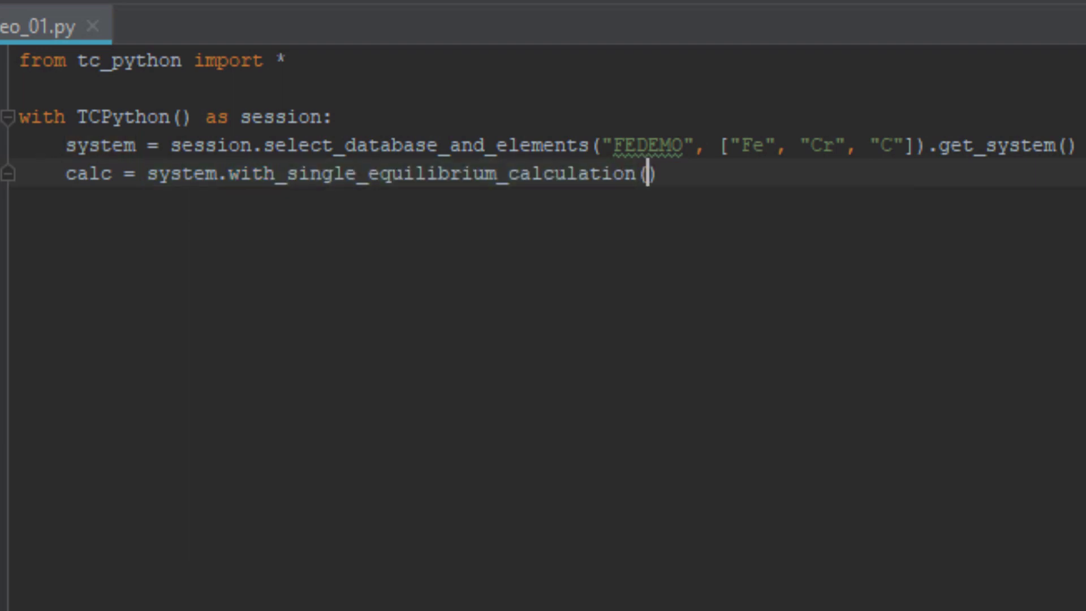
text())
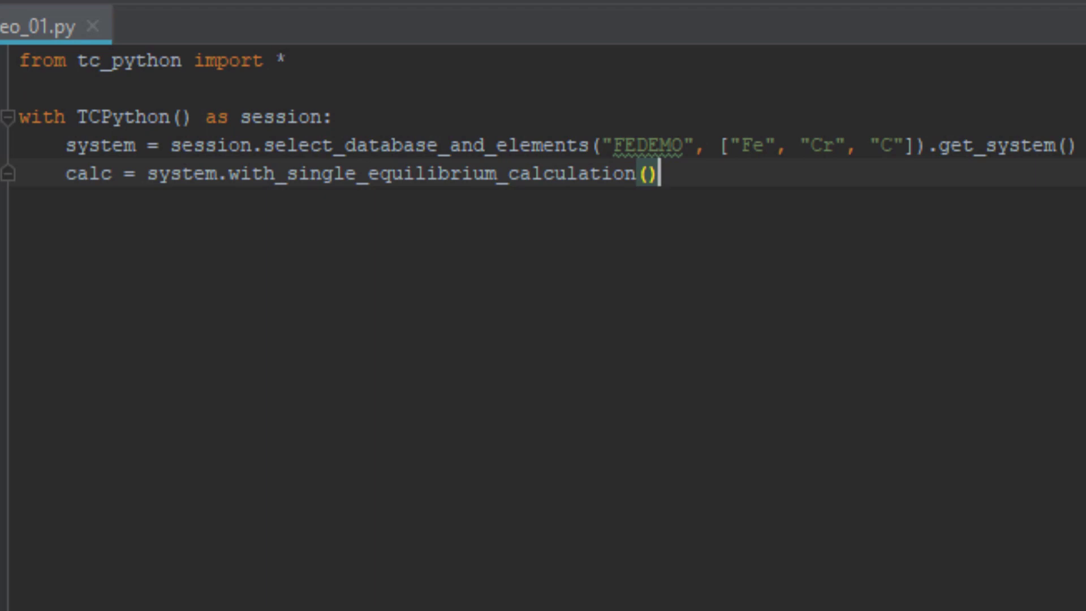
Step: Add a parenthesised calc block with .set_condition("T", 700 + 273.15)
key(Return)
key(Return)
text((calc)
key(Return)
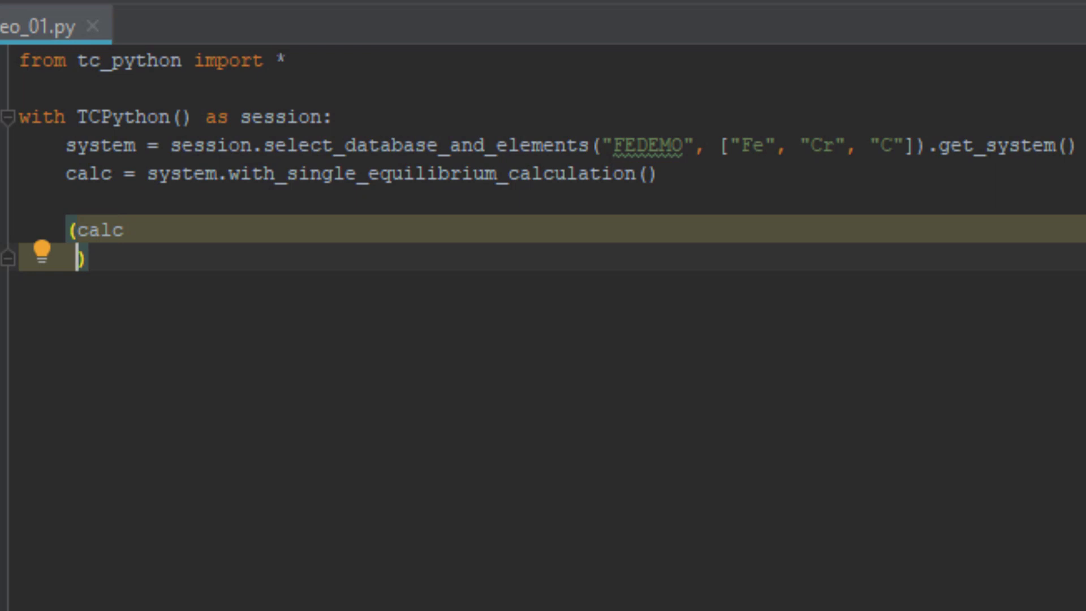
key(Tab)
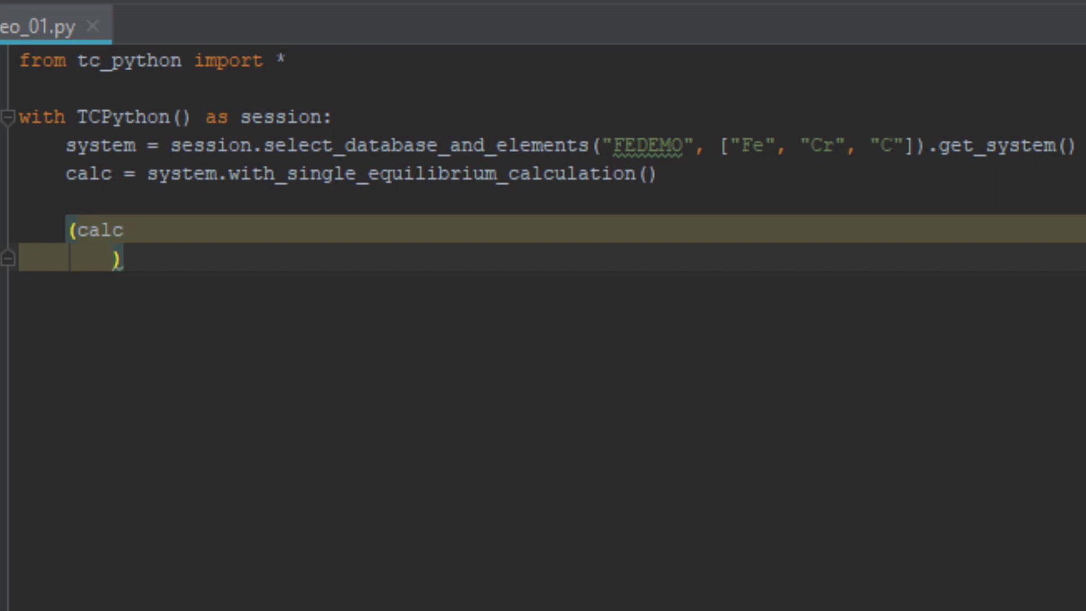
text(.s)
key(Return)
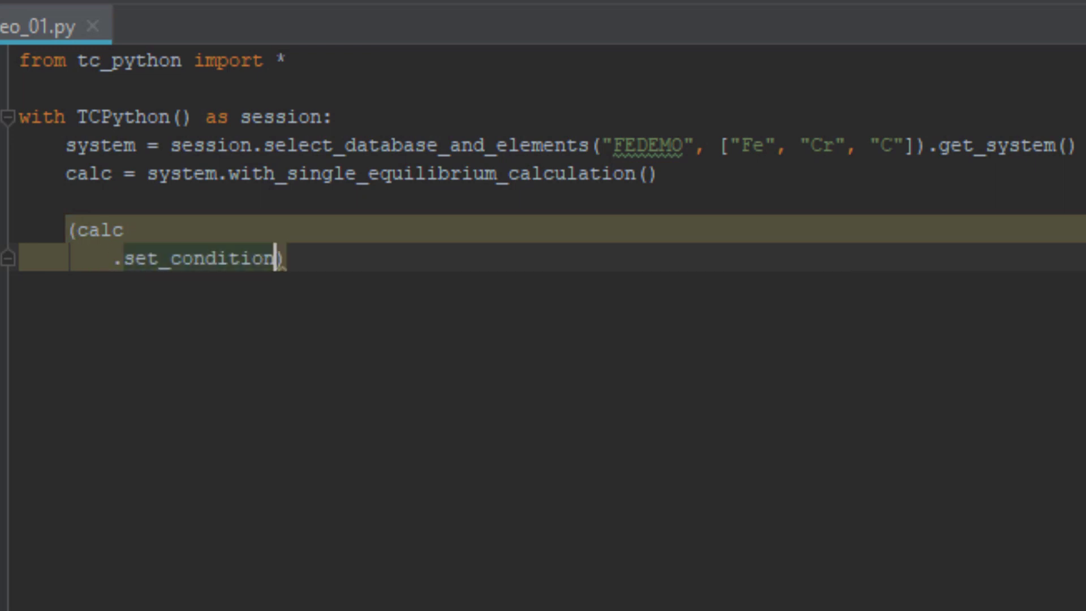
text(()
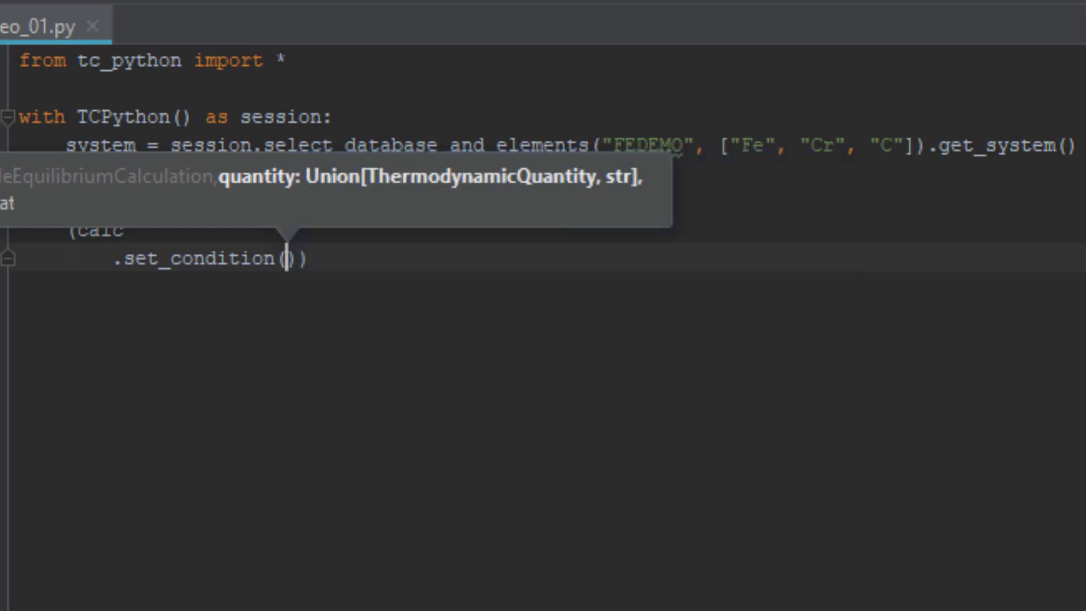
text("T)
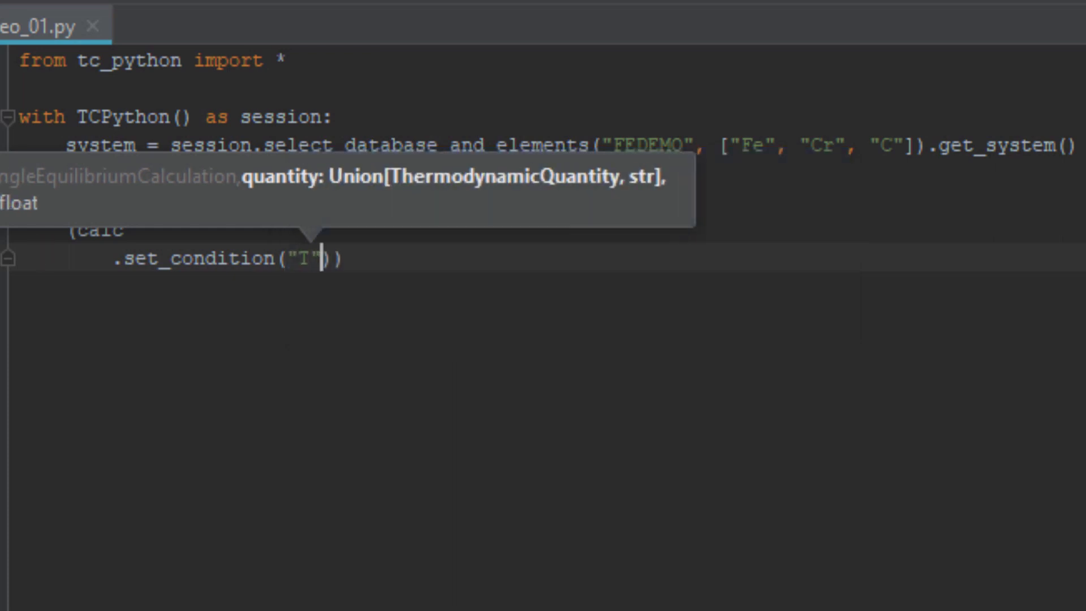
text(", )
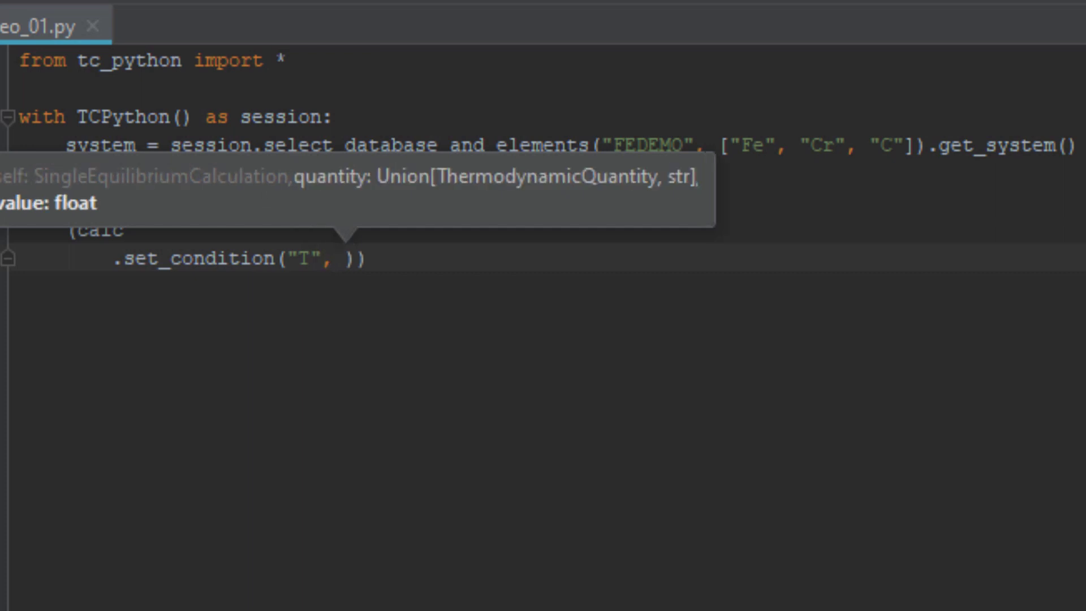
text(700 + )
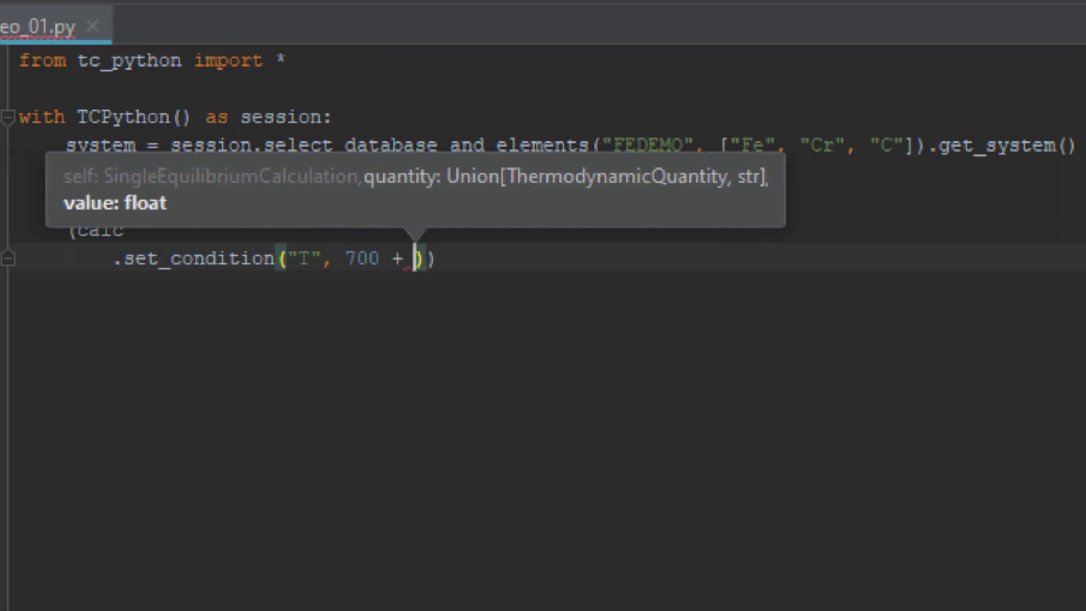
text(273.)
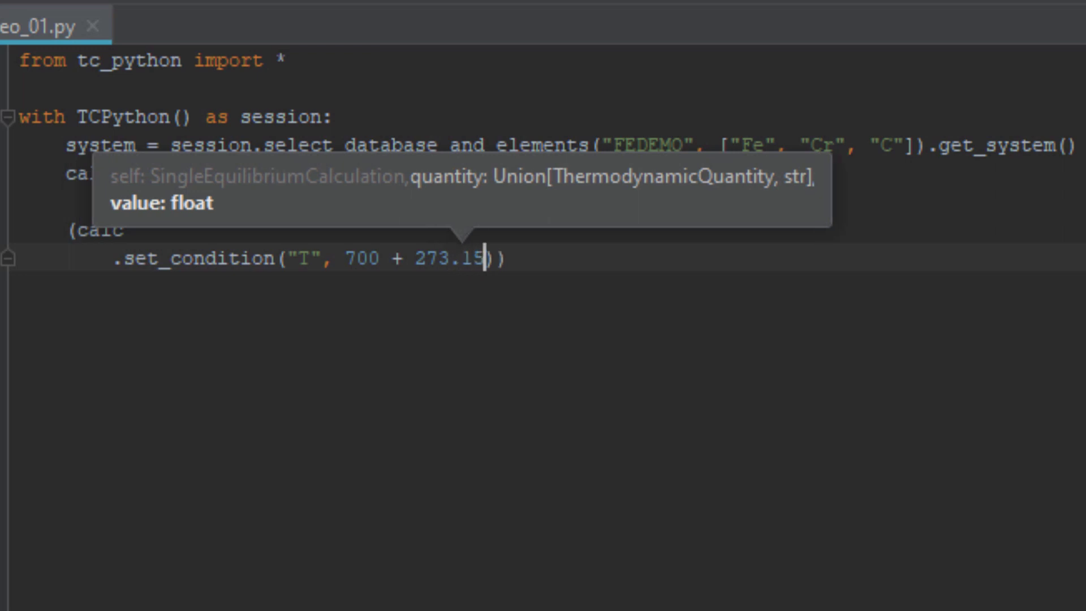
text(15)
key(Right)
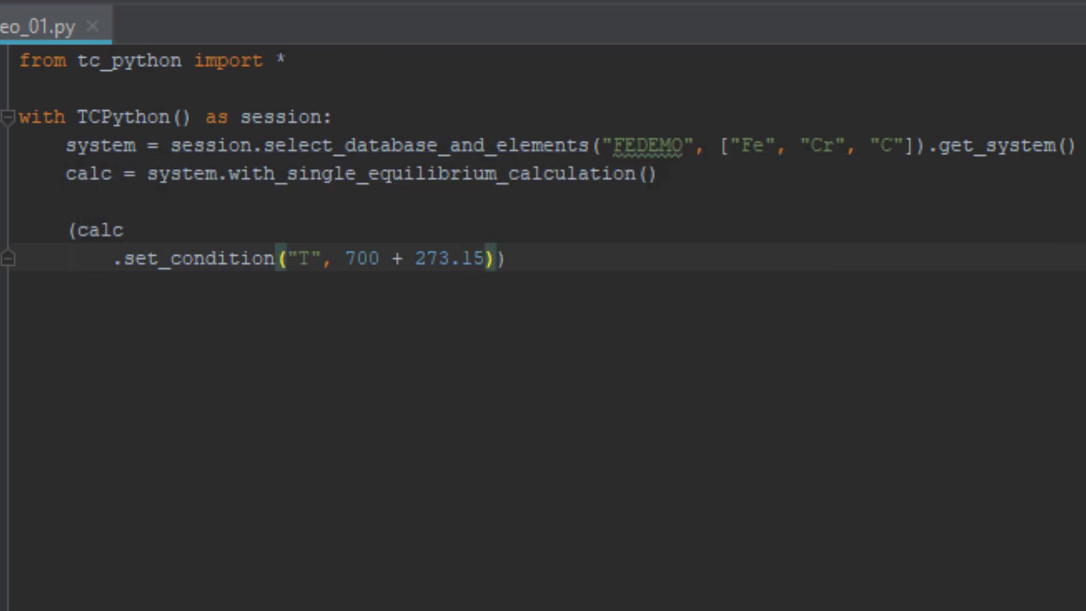
Step: Chain set_condition(ThermodynamicQuantity.mole_fraction_of_a_component("Cr"), 0.1) onto the calc block
key(Return)
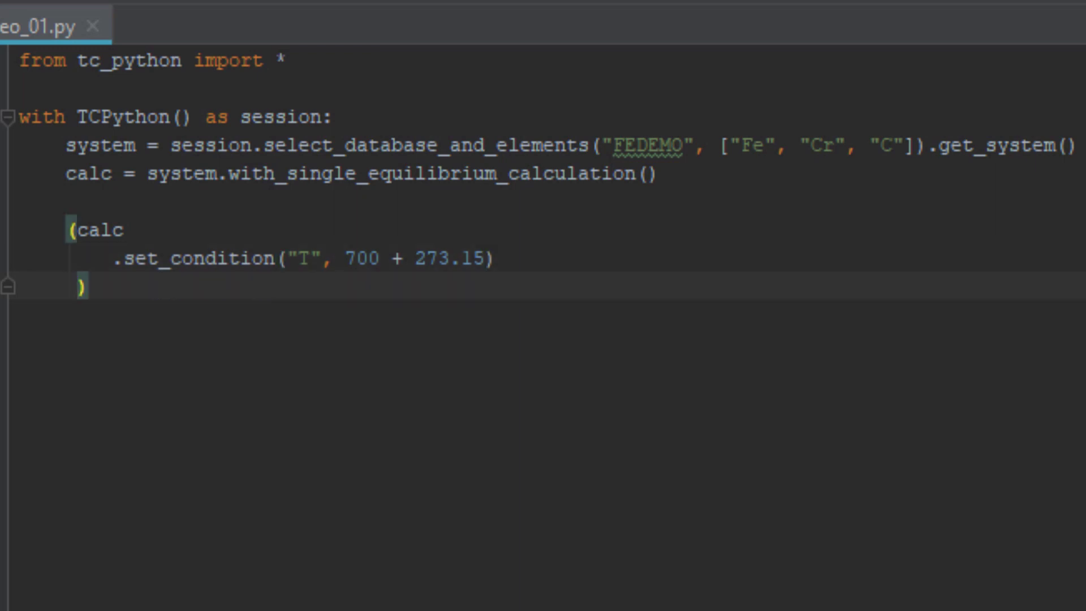
key(Tab)
text(.)
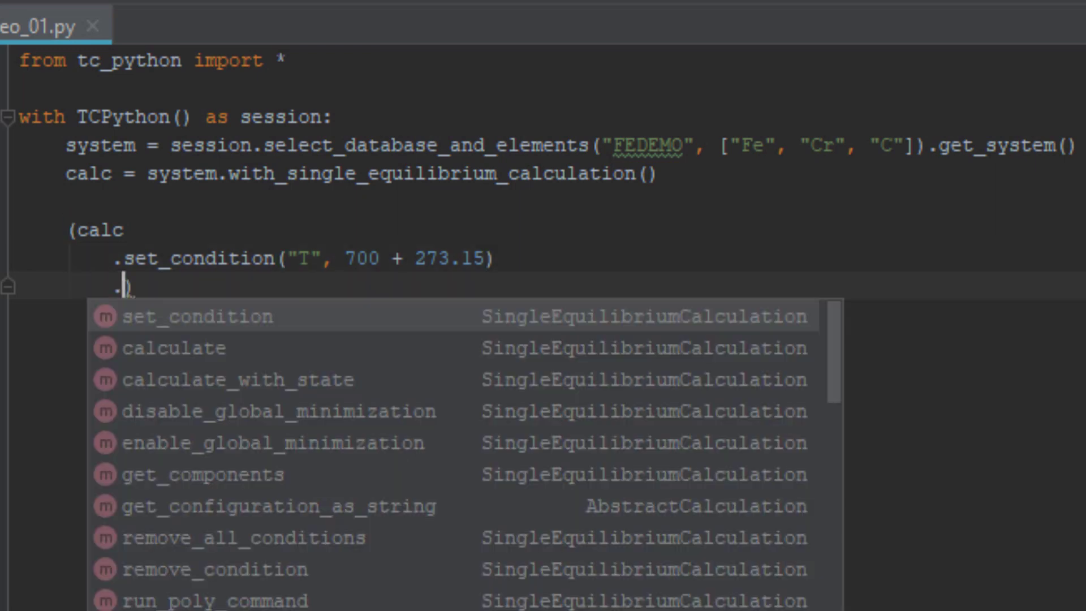
key(Tab)
text(()
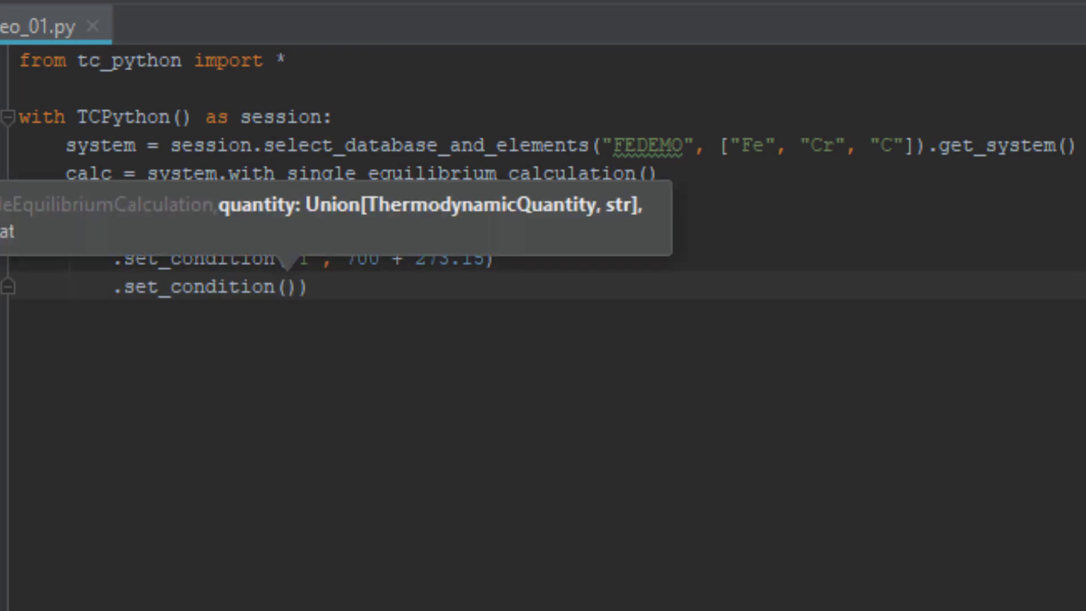
text(T)
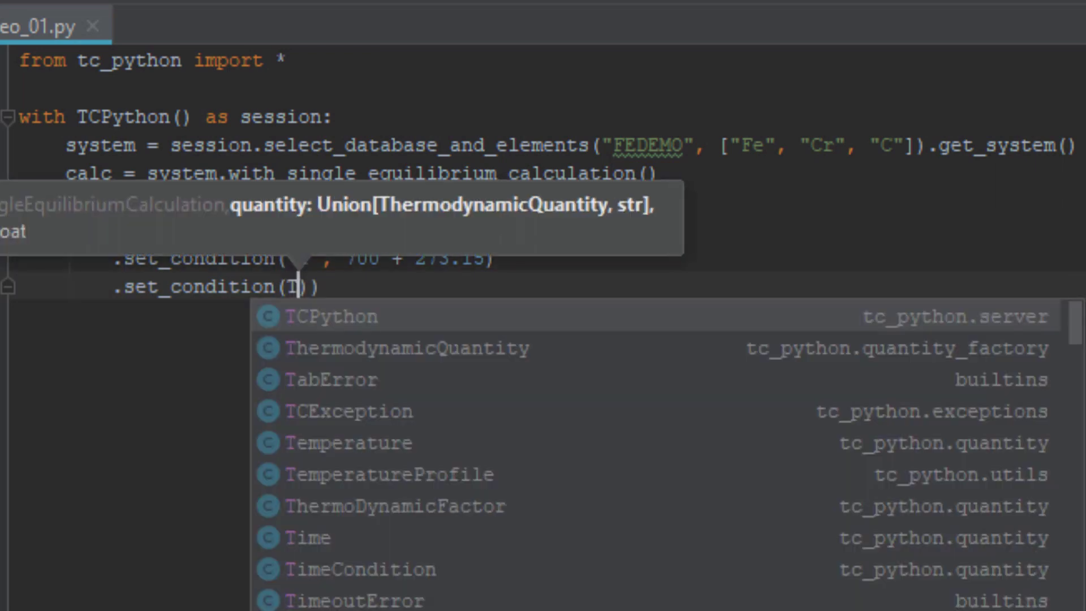
key(Down)
key(Tab)
text(.)
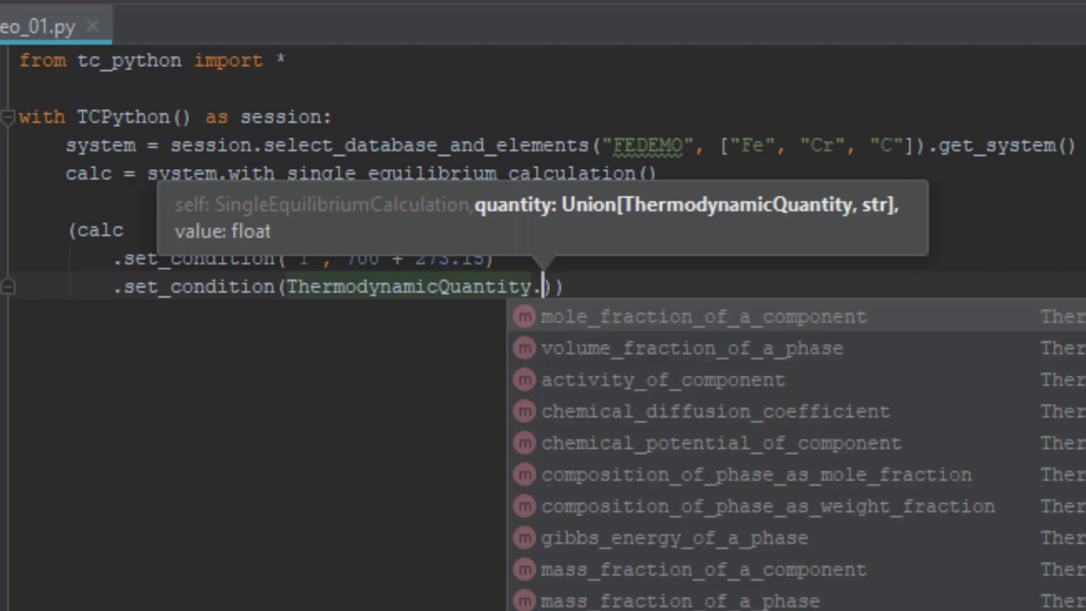
key(Tab)
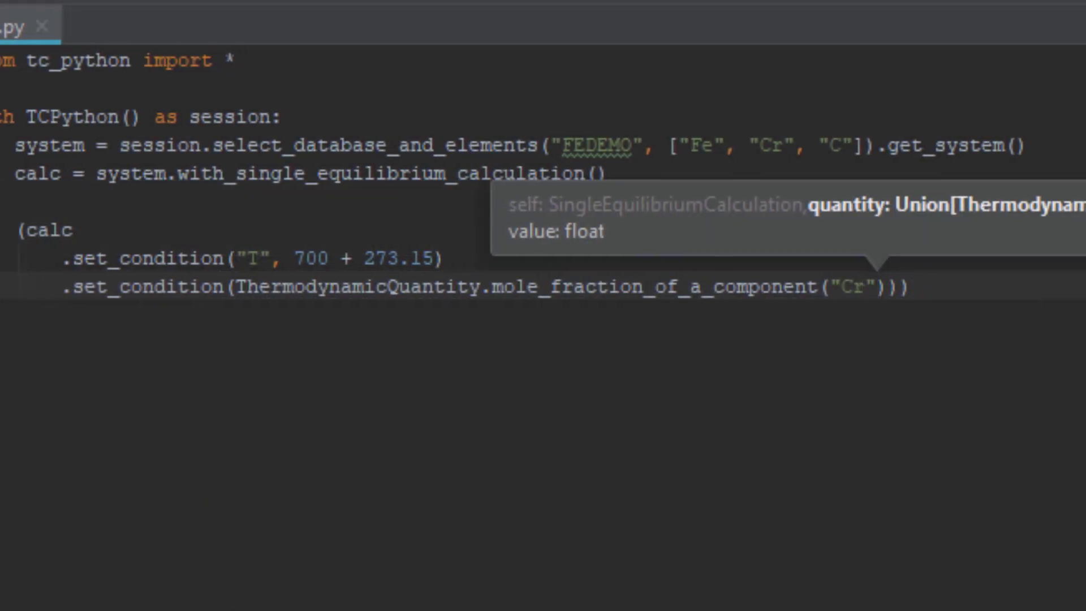
text(, 0.1)
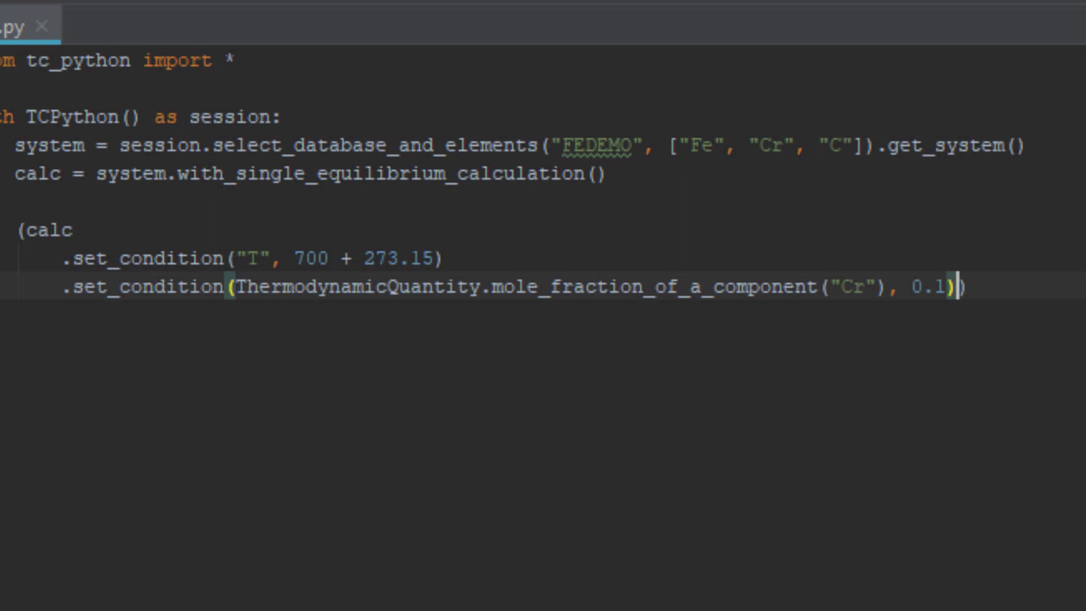
Step: Chain a set_condition fixing mole_fraction_of_a_component("C") at 0.01, closing the chain
key(Return)
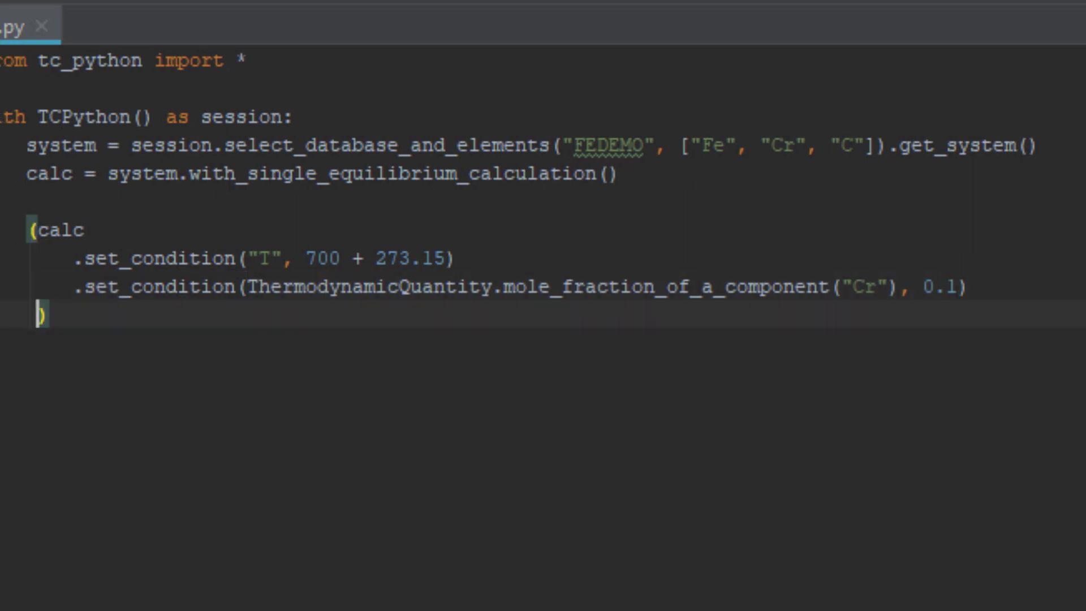
key(Tab)
text(.)
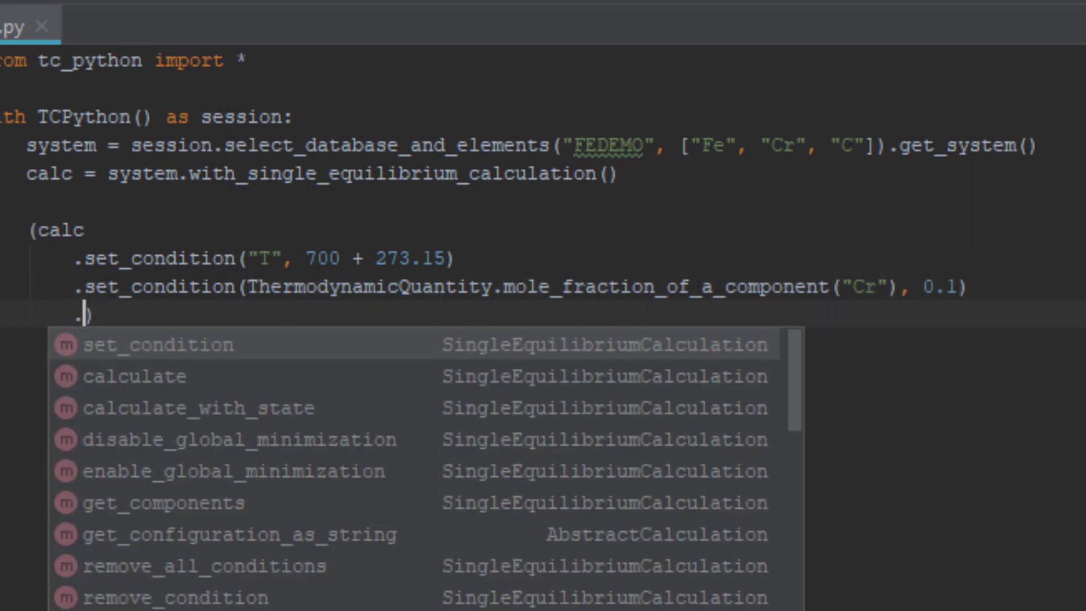
key(Return)
text(()
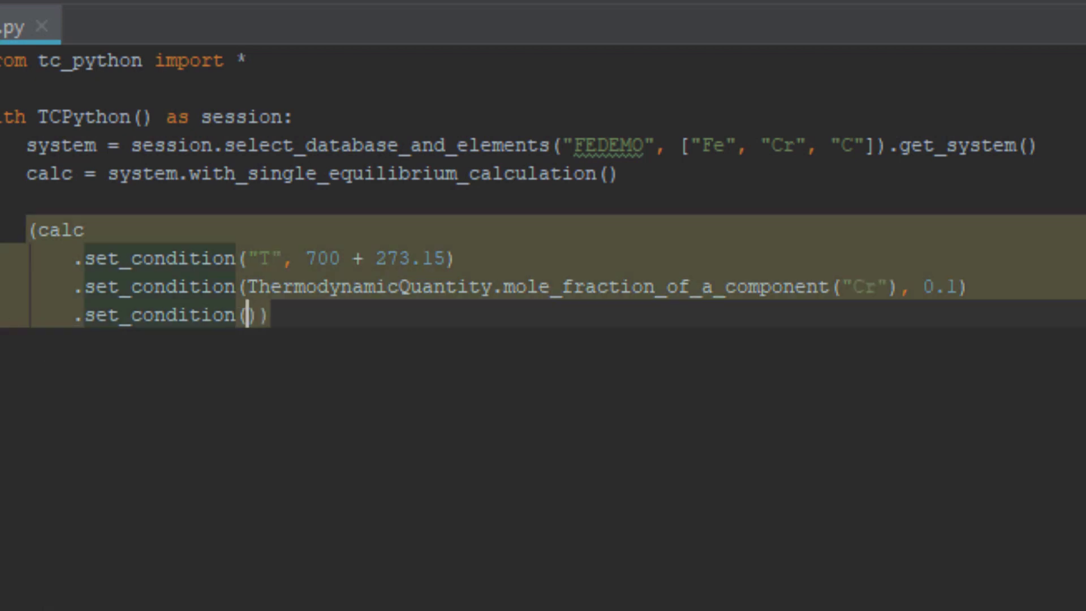
text(T)
key(Return)
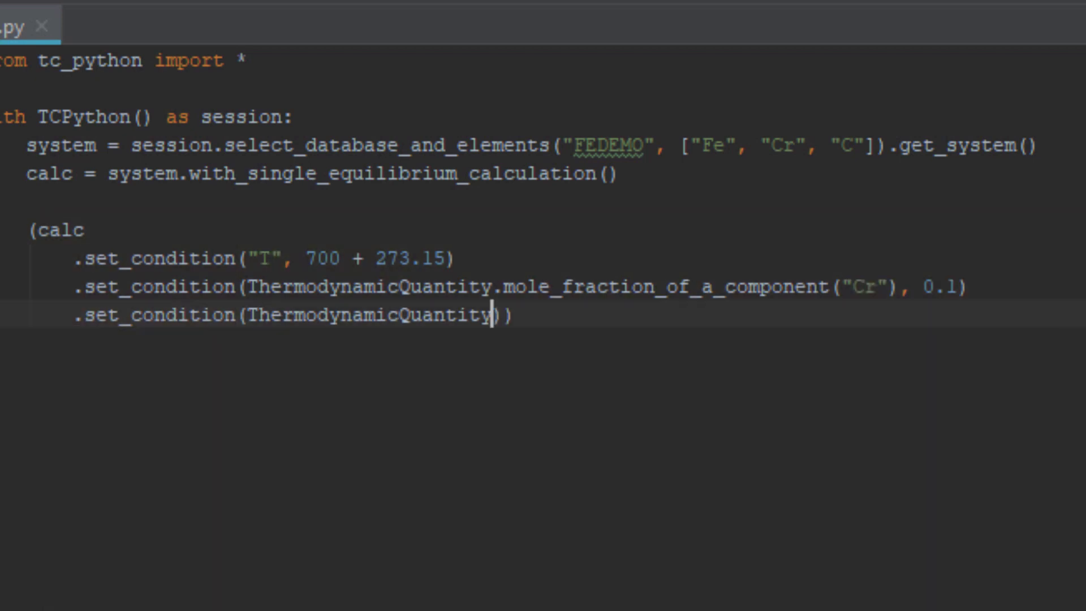
text(.)
key(Return)
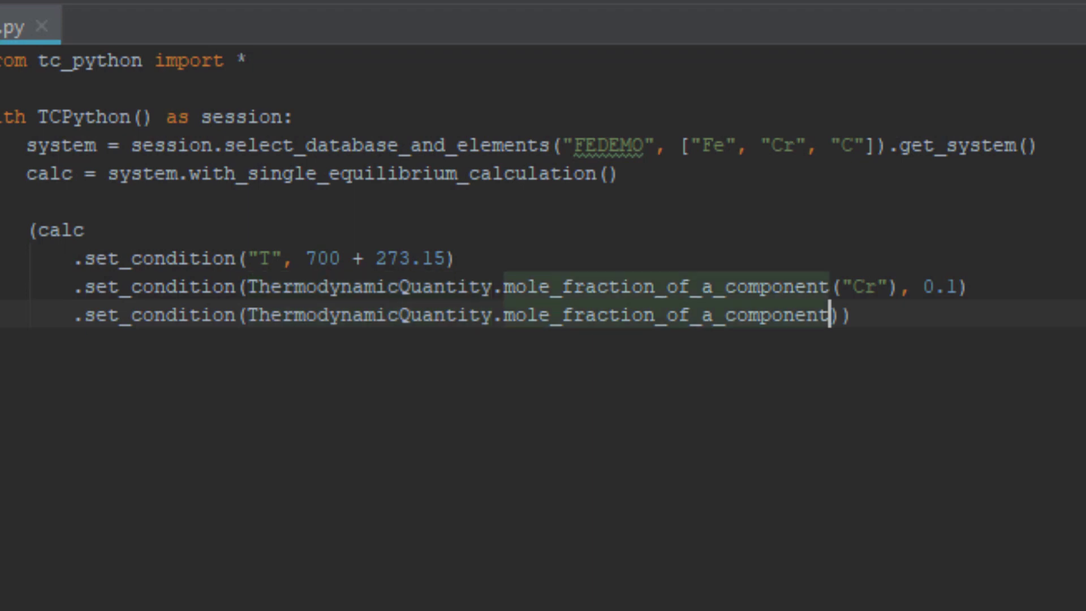
text(("C"), 0.01)
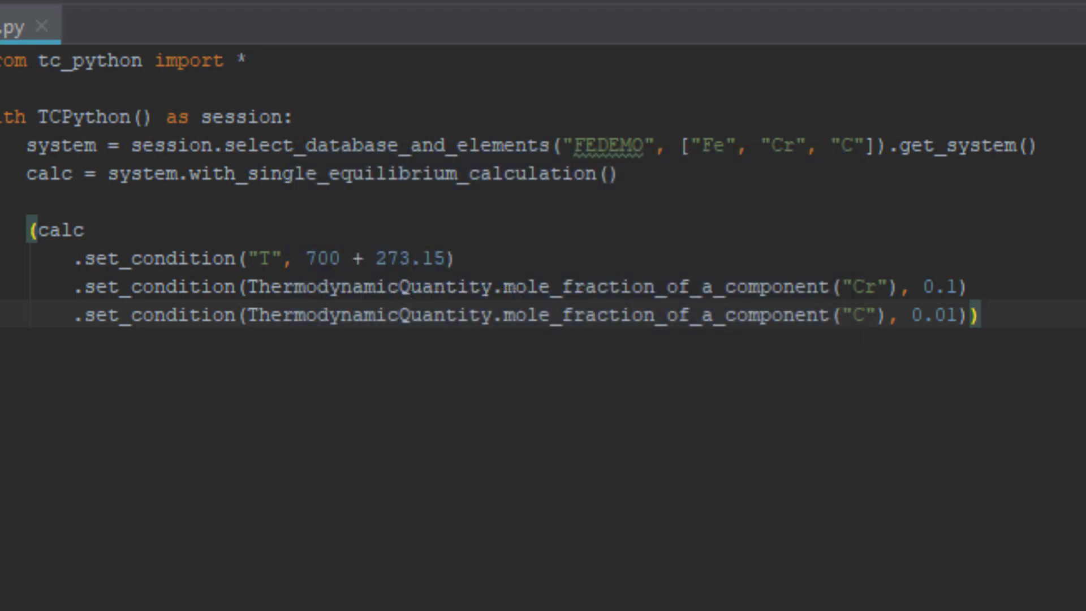
Step: Add the line result = calc.calculate() below the condition chain
key(Return)
key(Return)
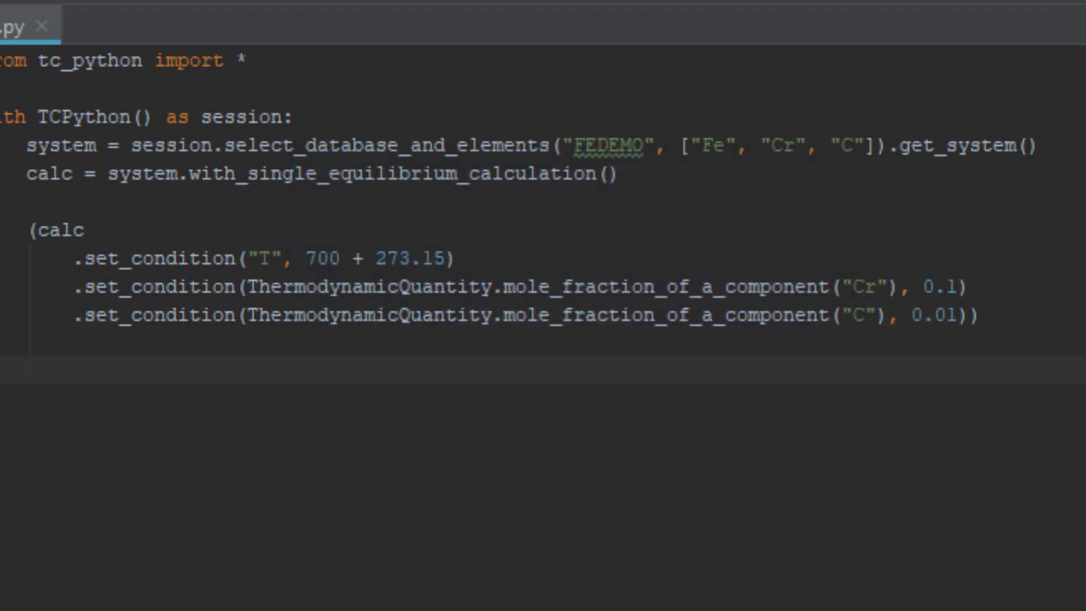
text(result = calc.)
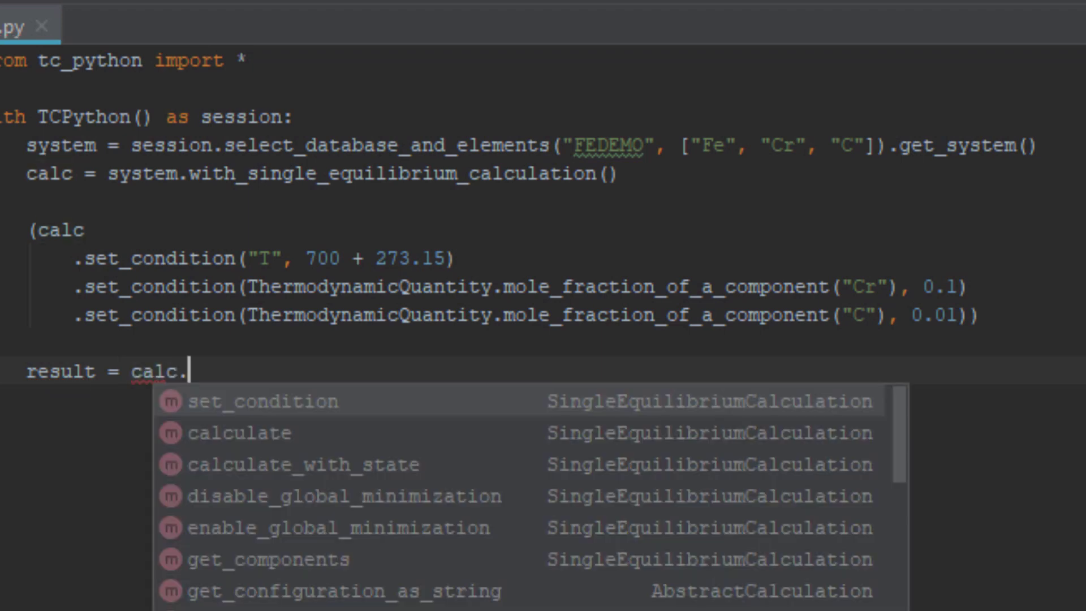
key(Down)
key(Return)
key(Right)
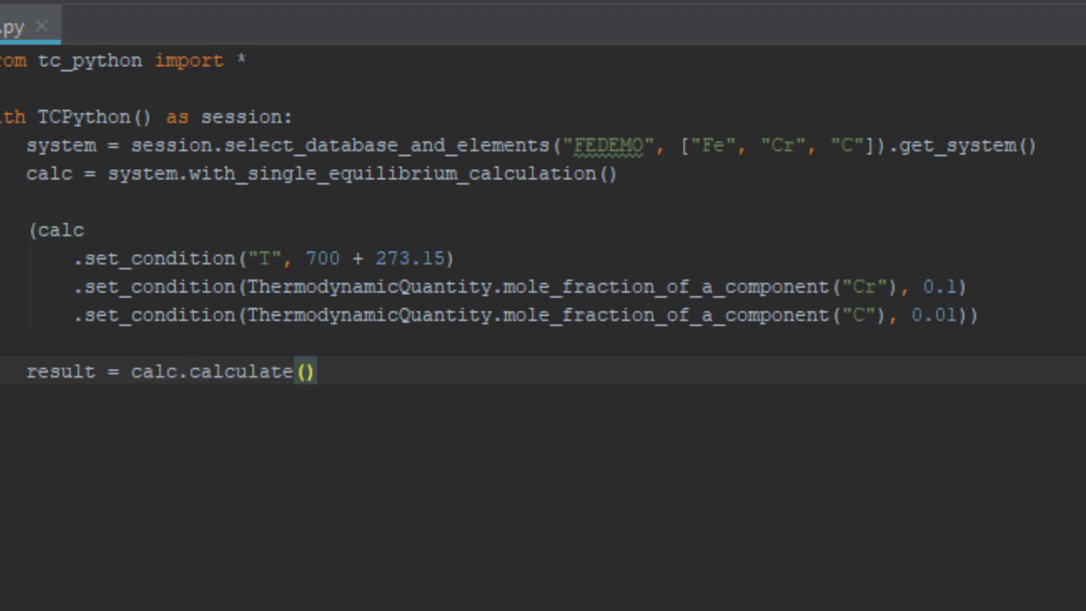
key(Return)
key(Return)
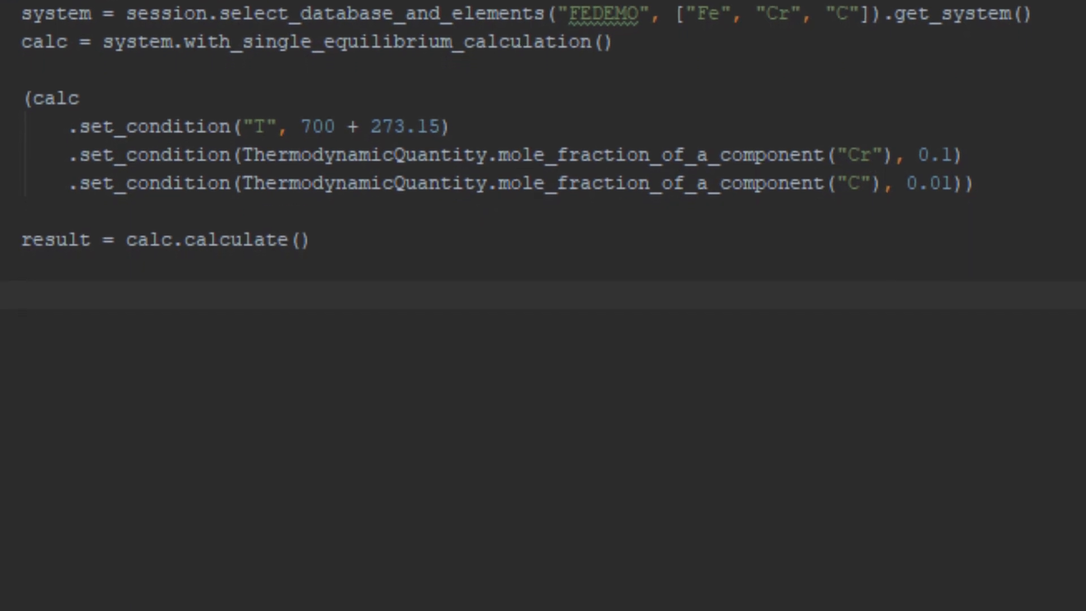
text(re)
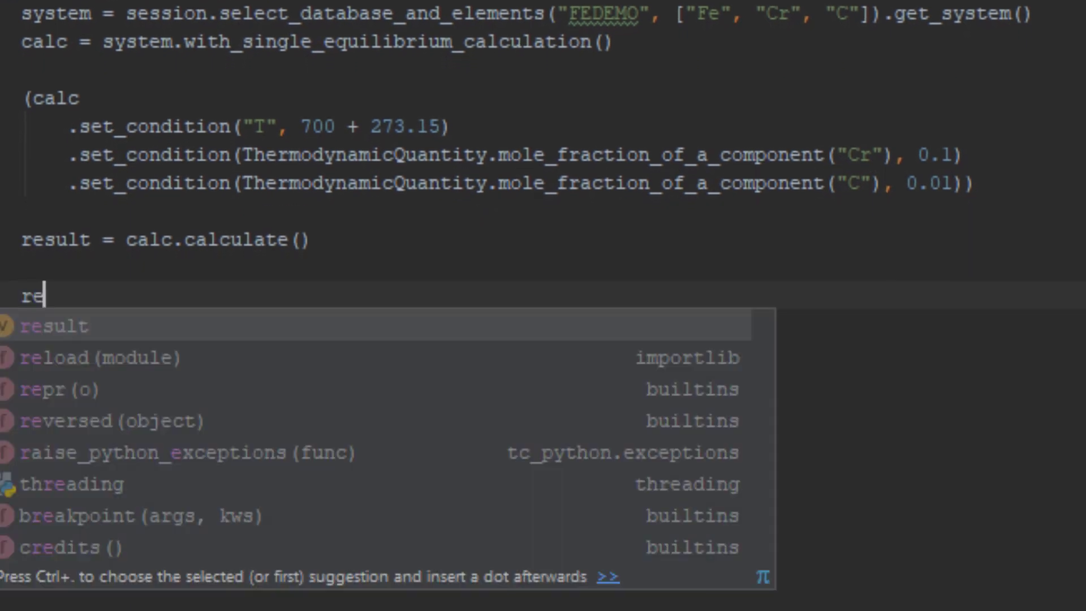
Step: Assign carbide_volume_frac from result.get_value_of(ThermodynamicQuantity.volume_fraction_of_a_phase("M23C6"))
key(Tab)
text(.)
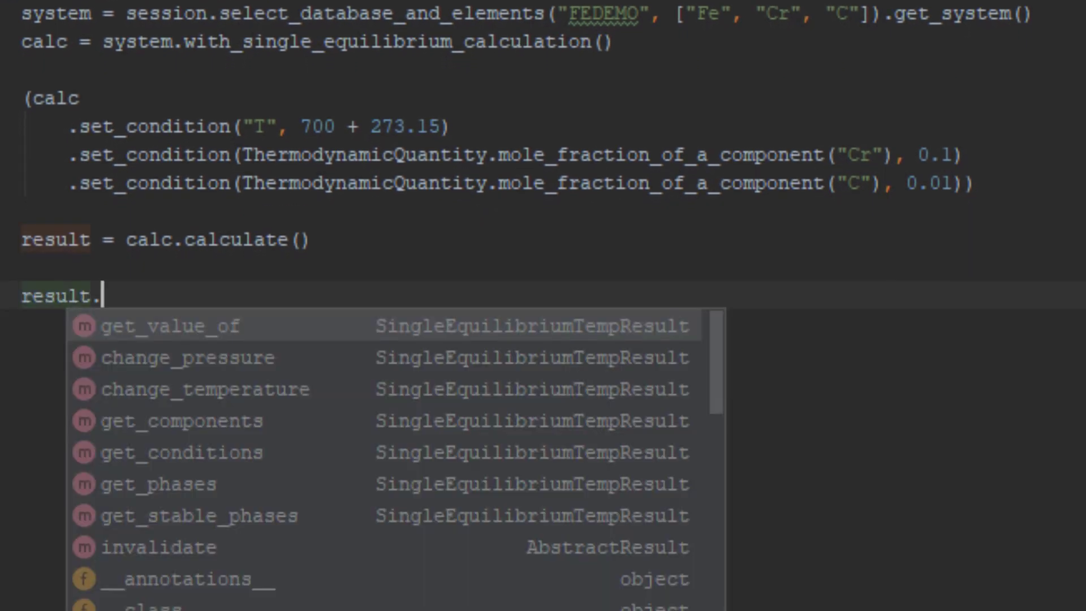
key(Tab)
text(()
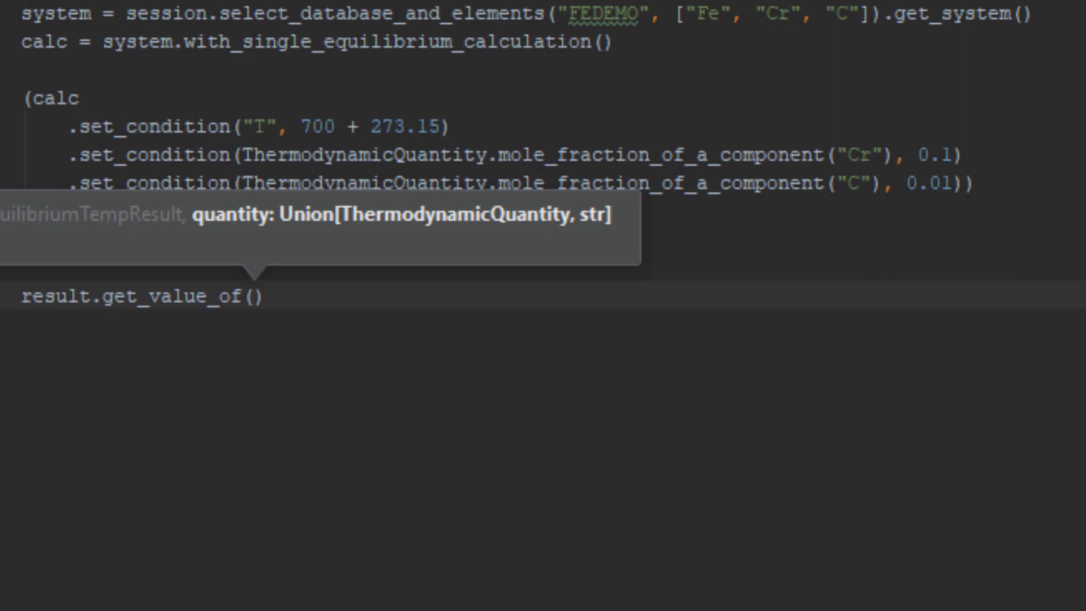
text(T)
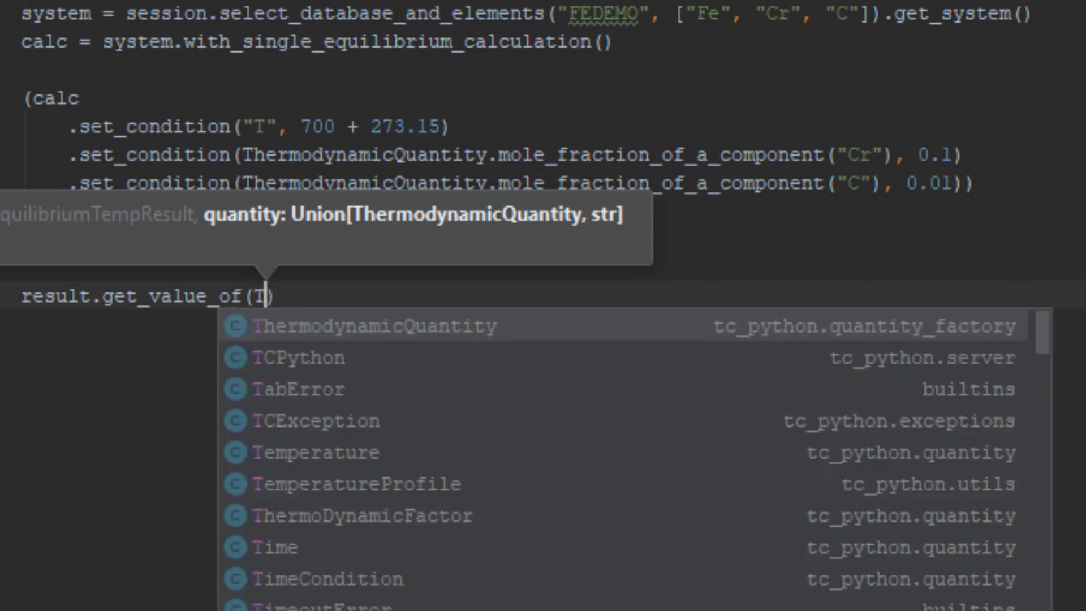
key(Tab)
text(.)
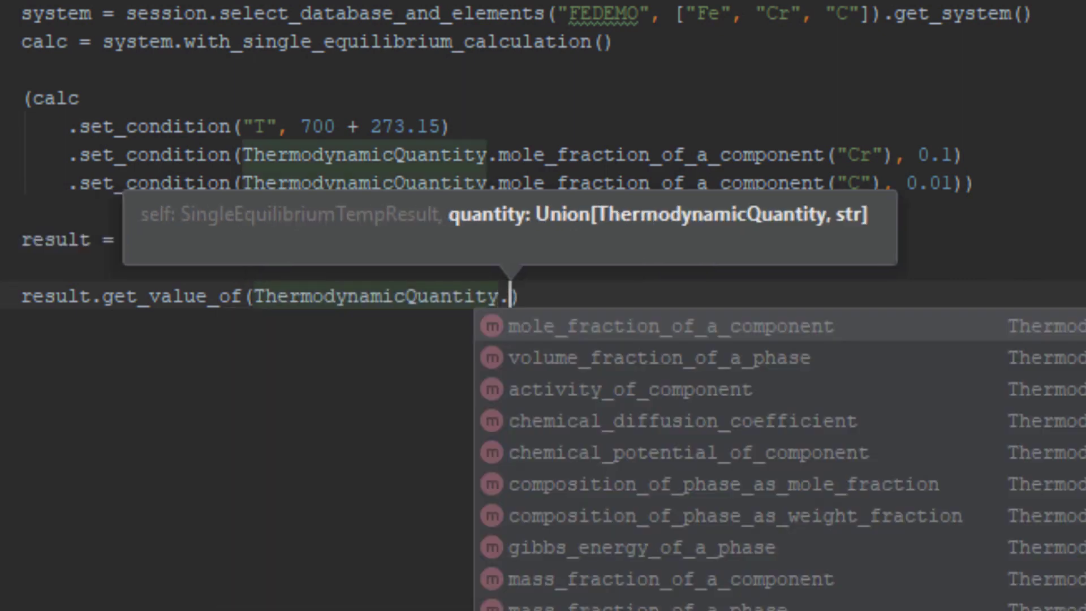
key(Down)
key(Return)
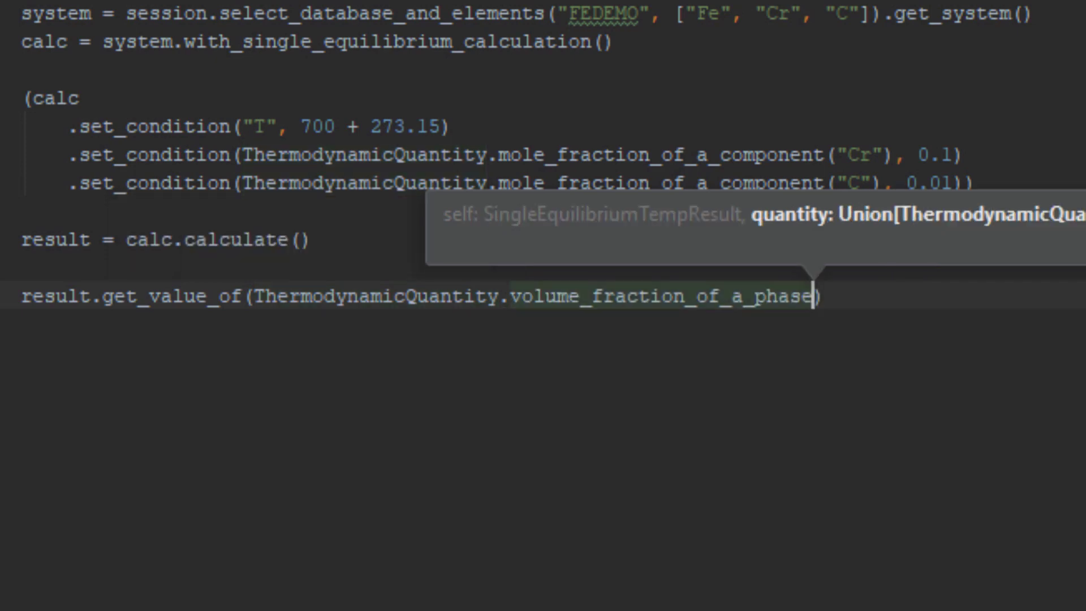
text(("M23C6)
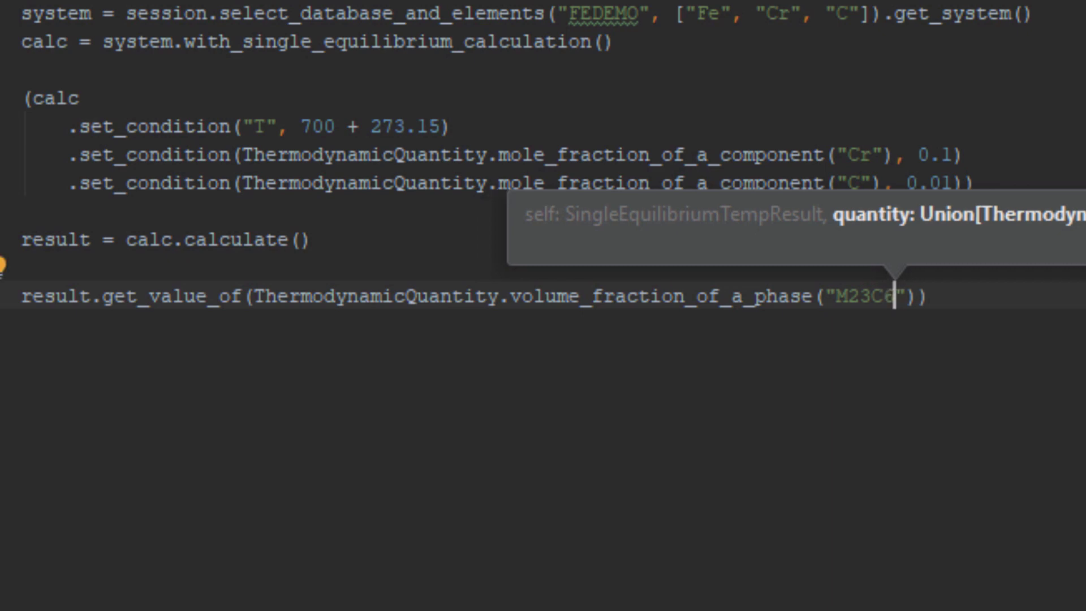
key(Home)
text(carbide_volume_frac )
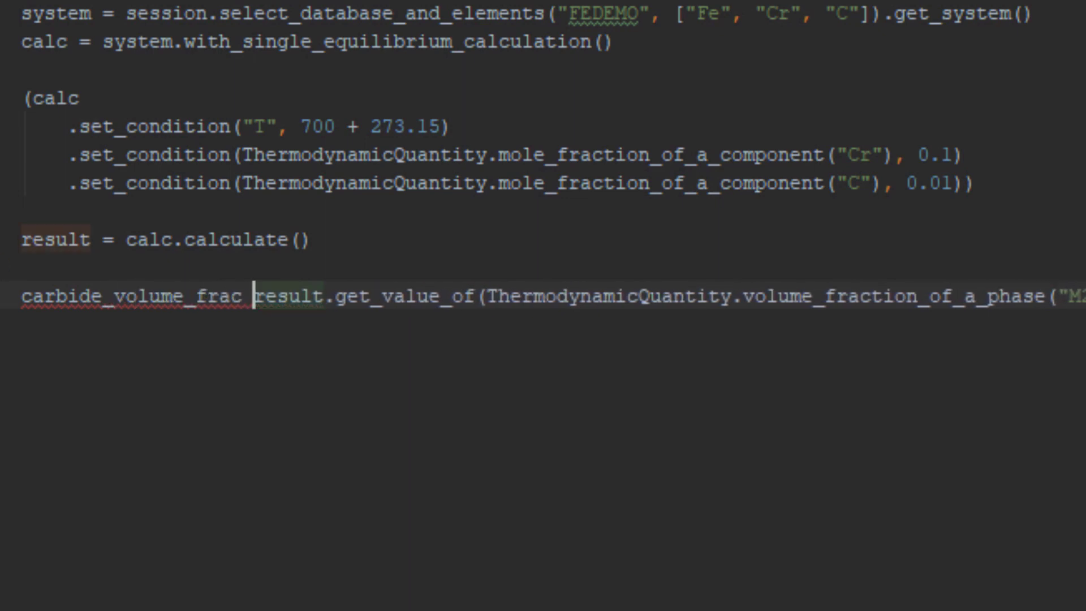
text(=)
Step: Add print(carbide_volume_frac) on the next line
key(End)
key(Return)
key(Return)
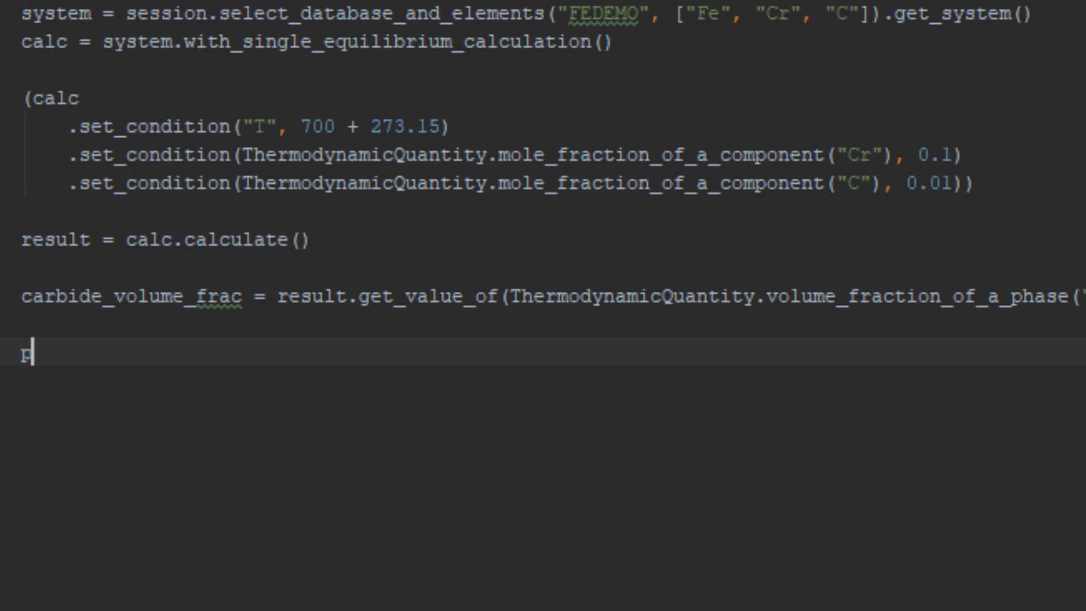
text(print()
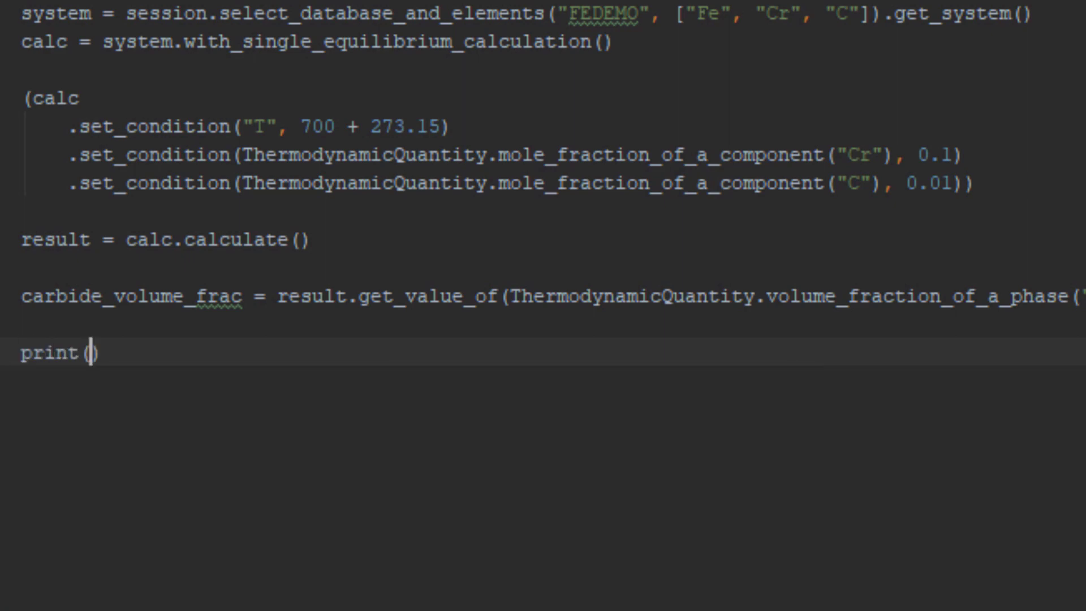
text(c)
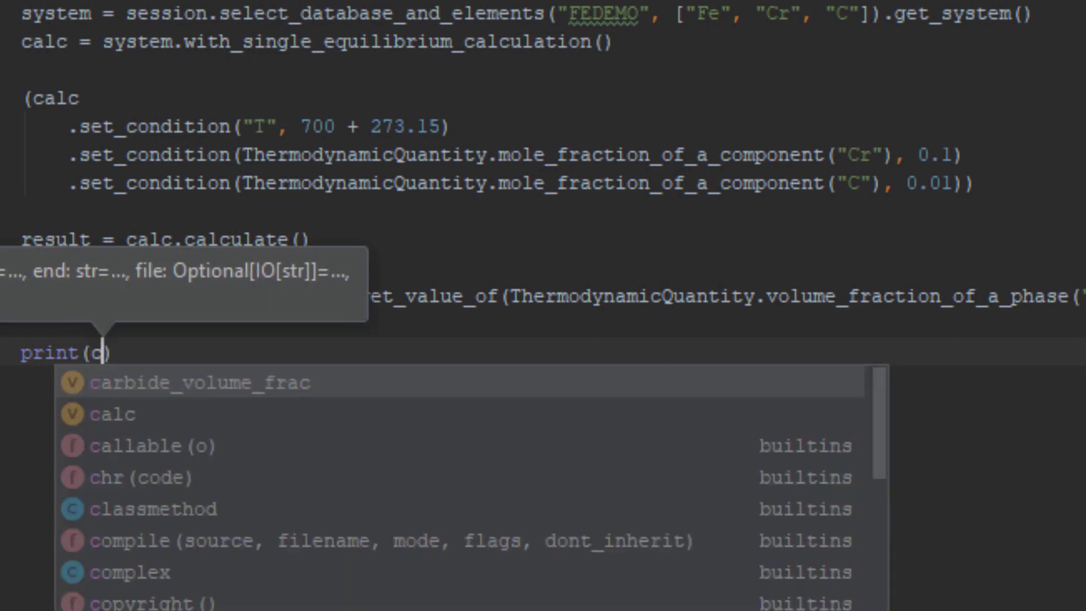
key(Tab)
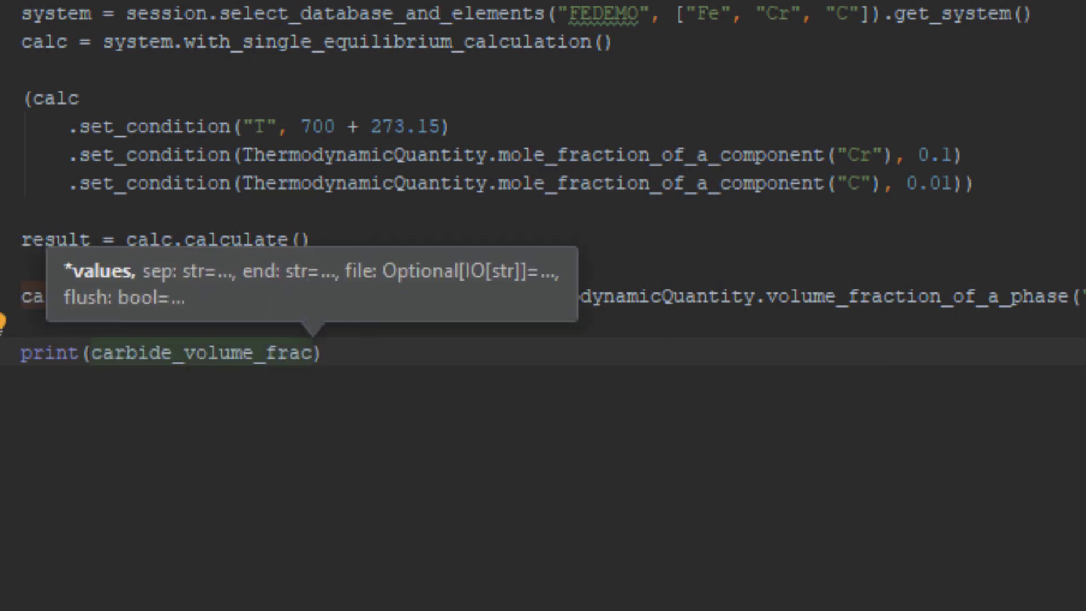
key(Escape)
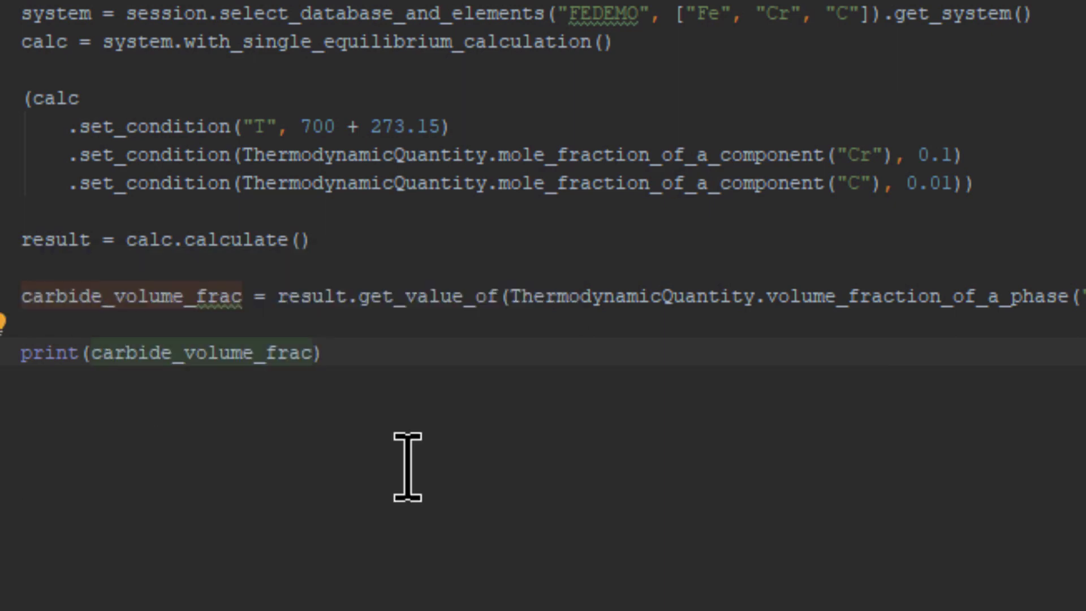
Step: Run video_01 from the editor context menu, printing a carbide fraction of about 0.0419
right_click(513, 49)
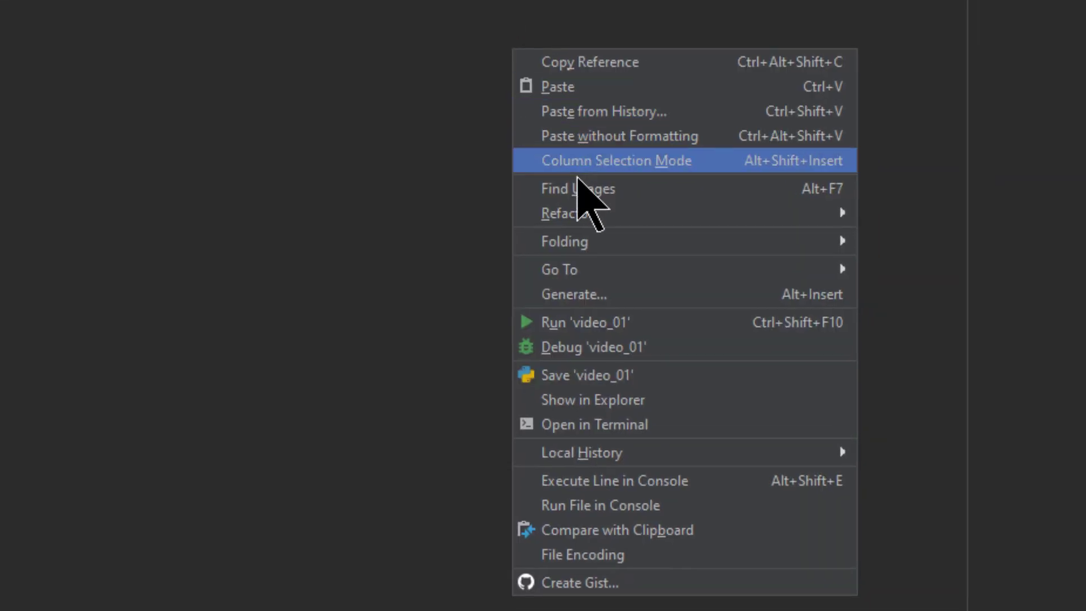
click(686, 320)
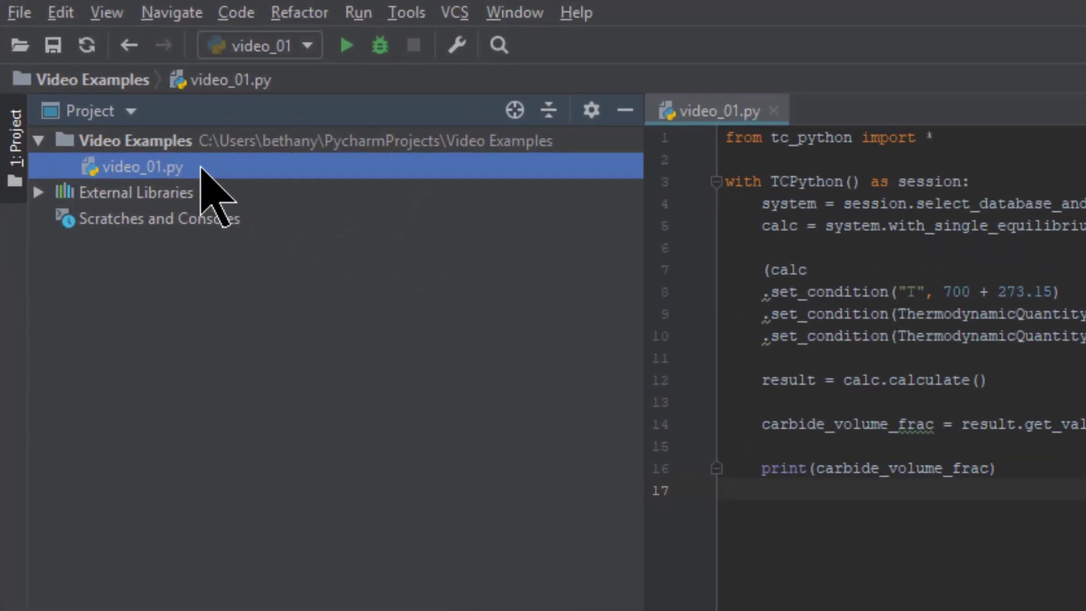
Step: Copy video_01.py into the Video Examples folder as video_02.py
right_click(201, 170)
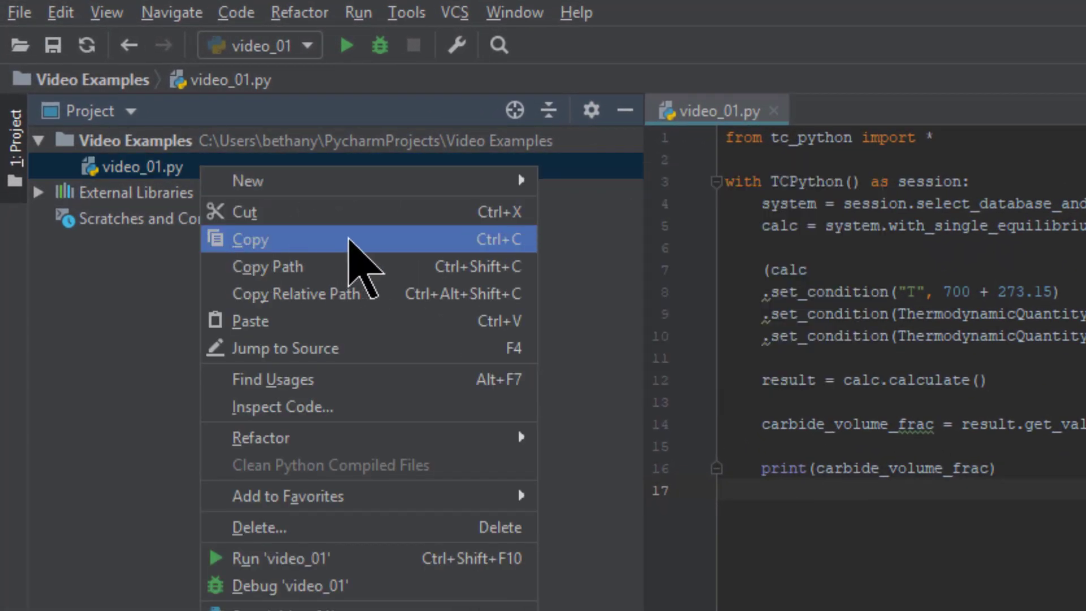
click(350, 244)
right_click(217, 145)
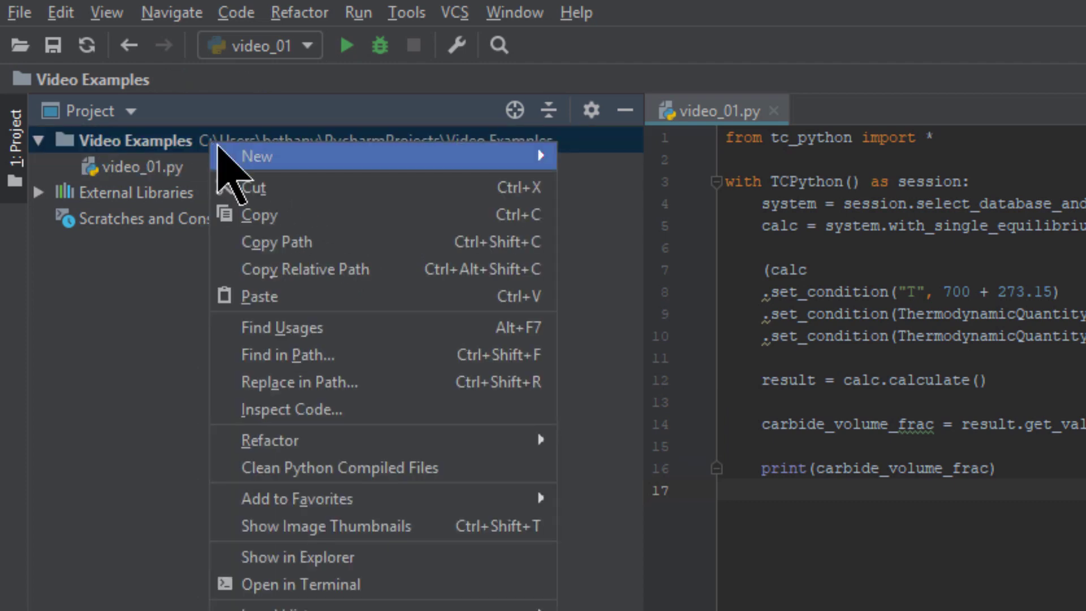
click(357, 297)
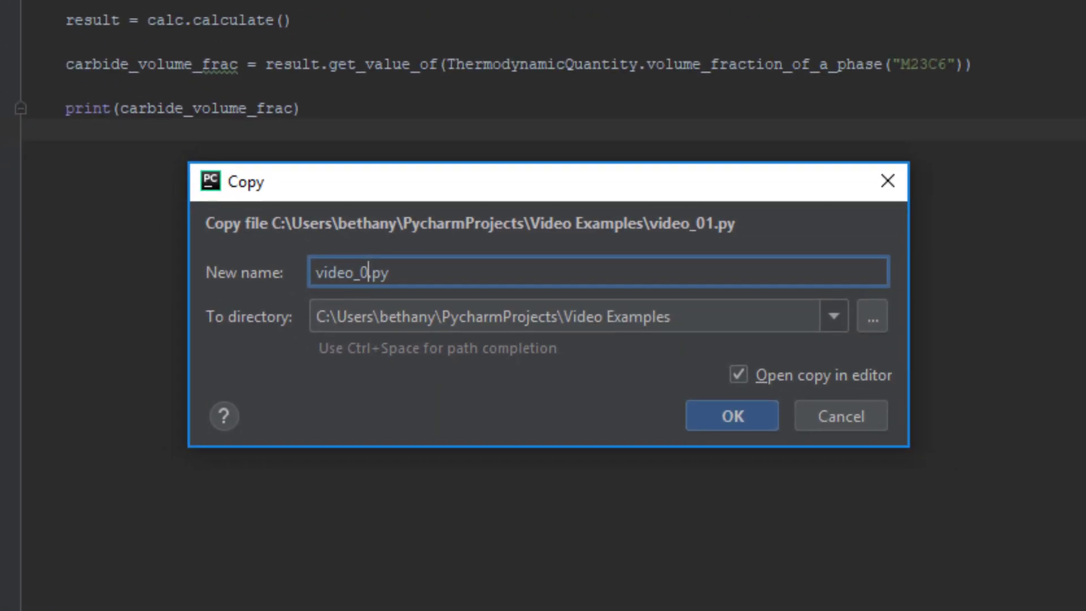
key(BackSpace)
text(2)
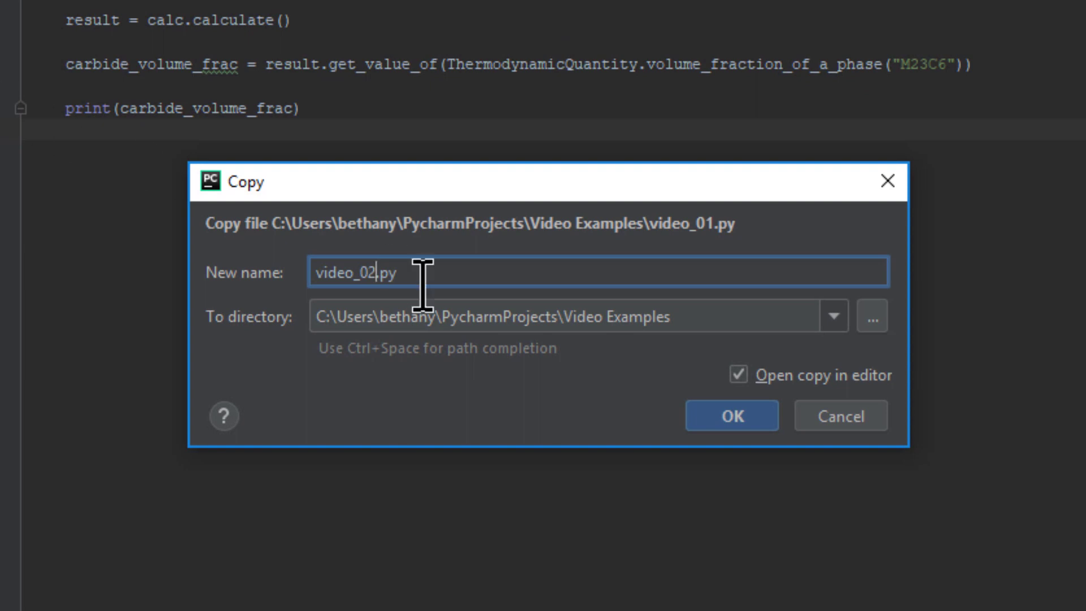
click(732, 416)
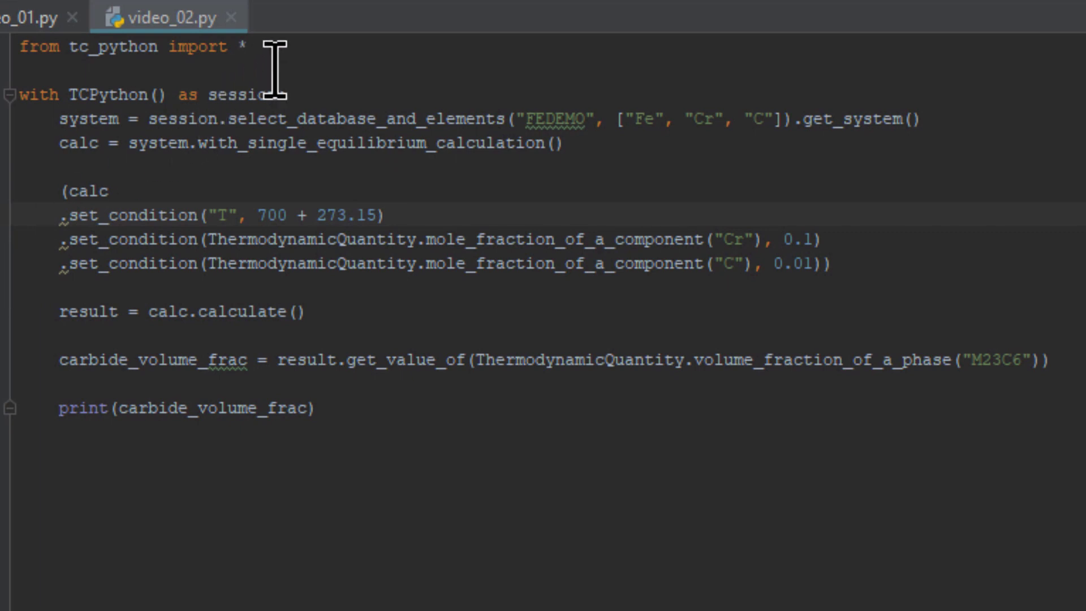
Step: Add import numpy as np and define cr_contents = np.arange(5,25, 0.1) below the calc line
click(280, 46)
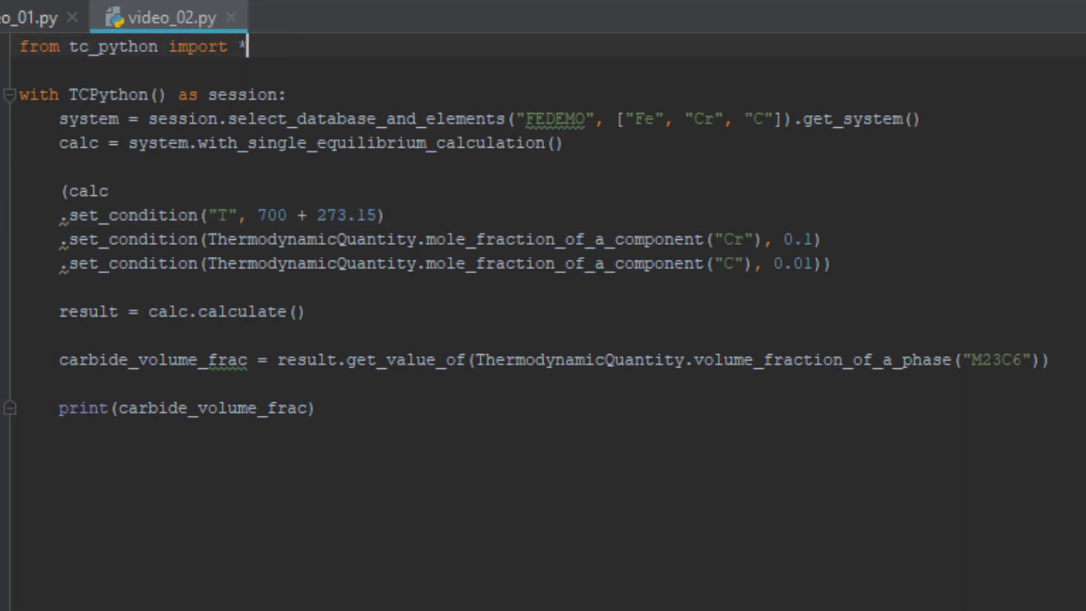
key(Return)
text(import numpy)
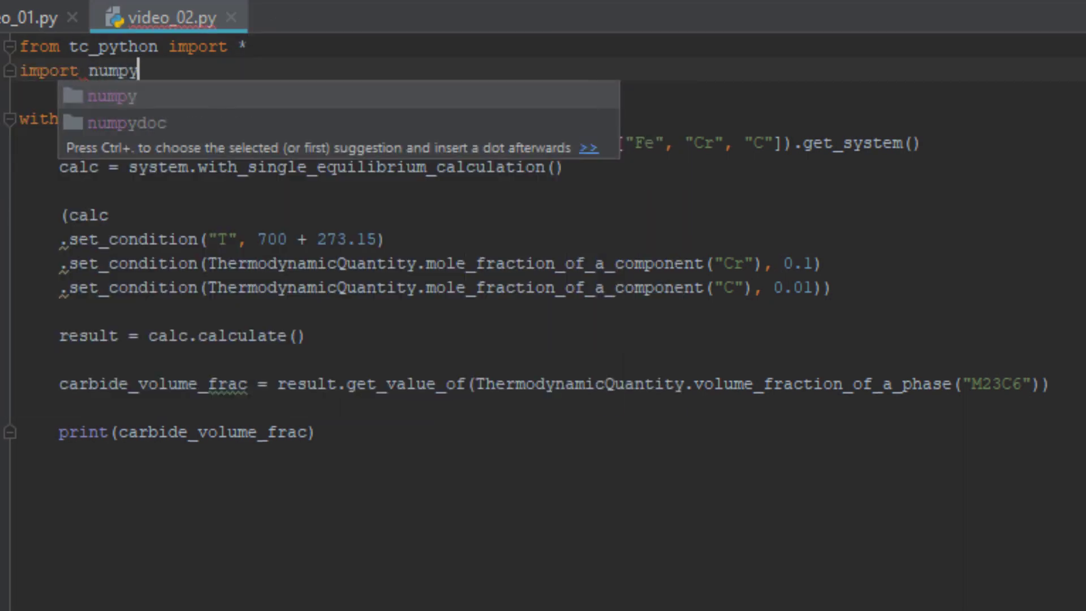
text( as np)
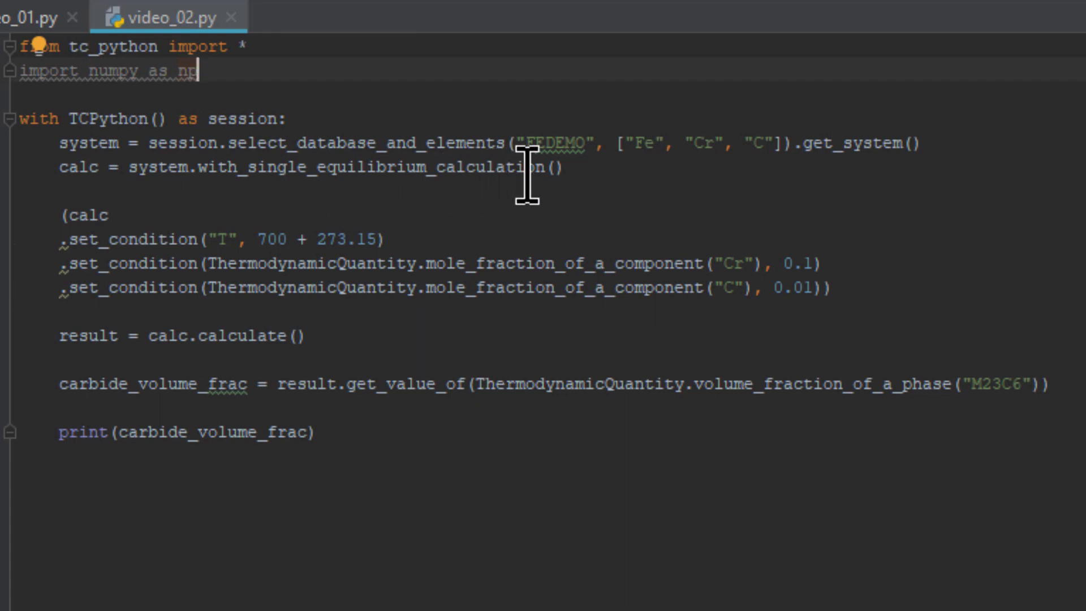
click(593, 168)
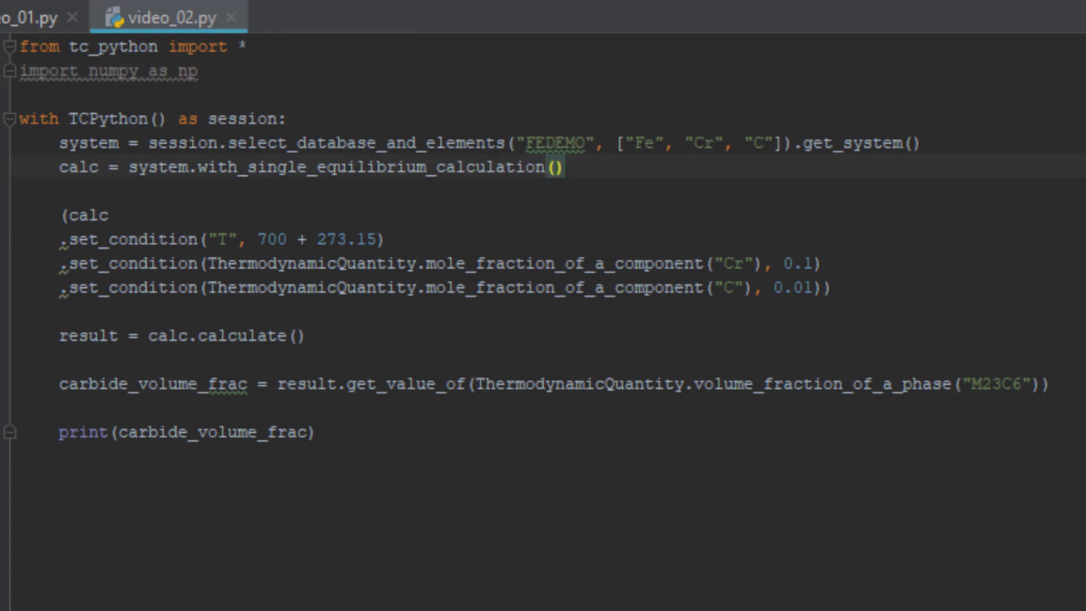
key(Return)
key(Return)
text(np)
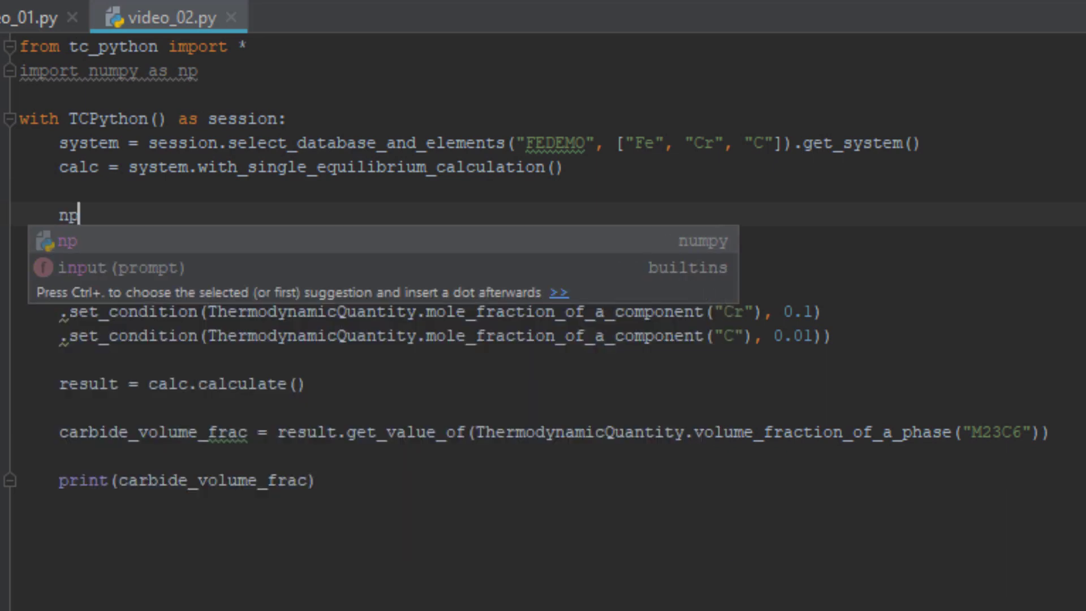
text(.ara)
key(Tab)
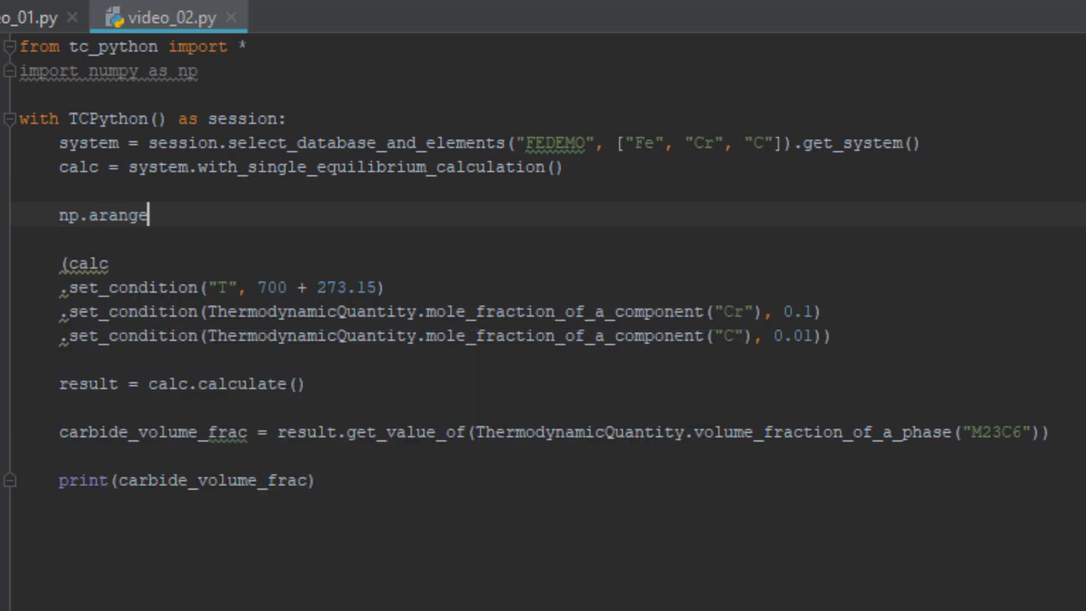
text(()
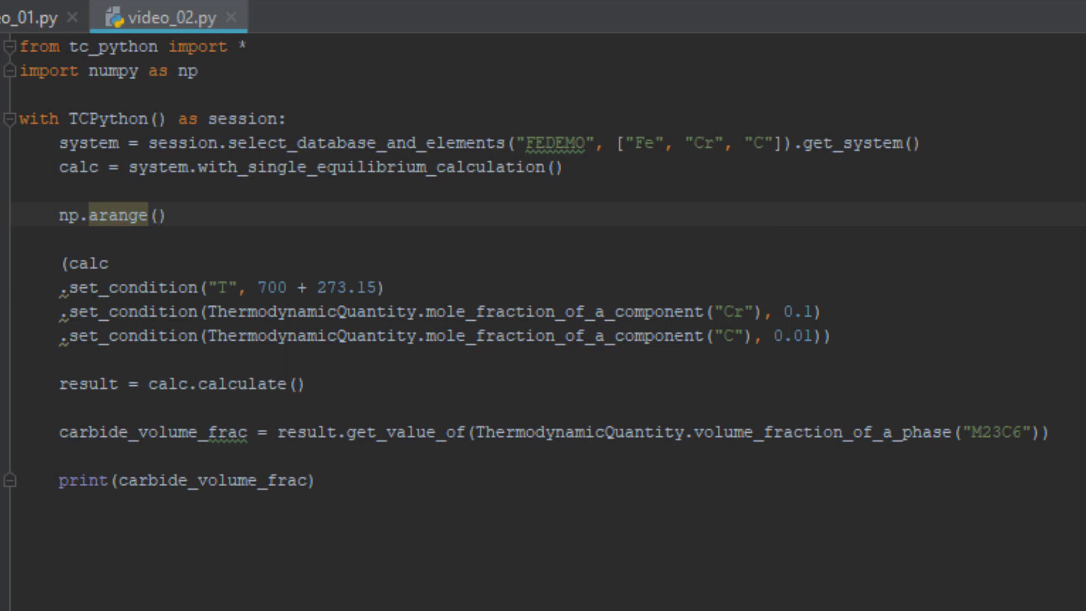
text(5,25)
text(, )
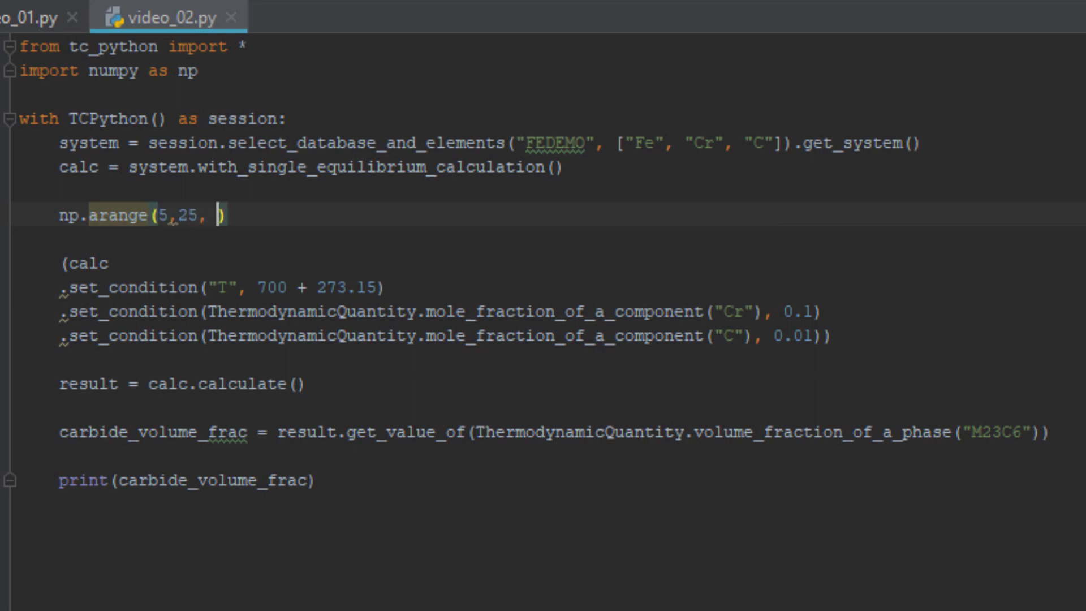
text(0.1)
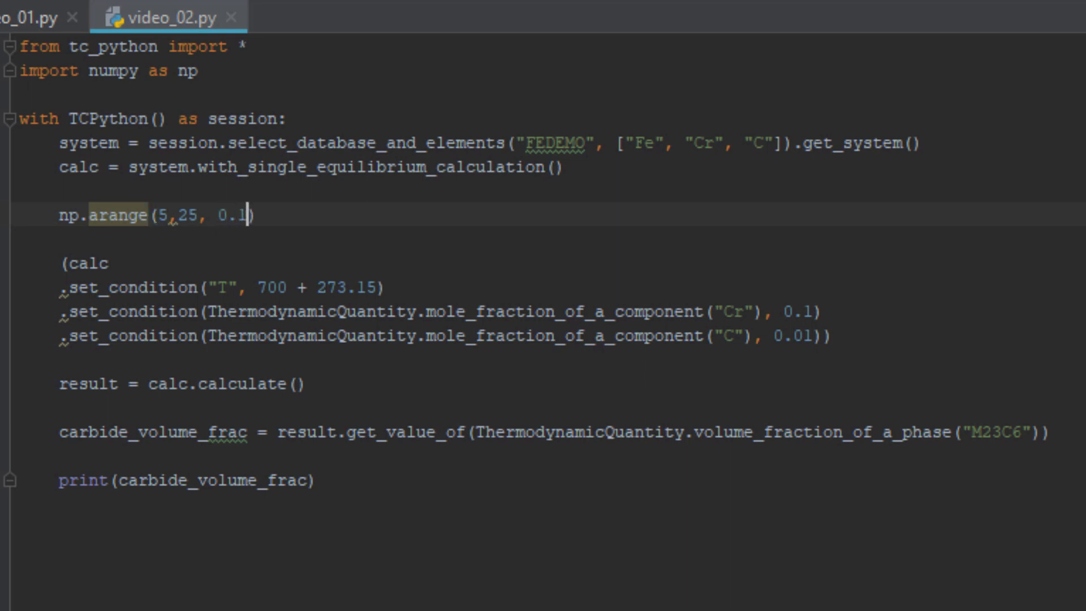
key(Home)
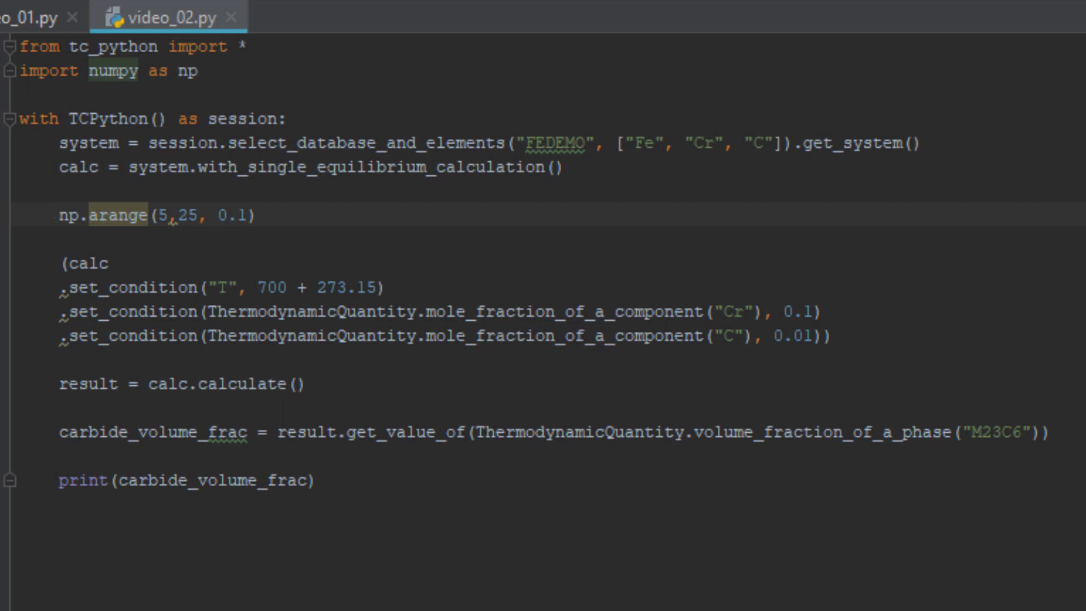
text(cr_contents =)
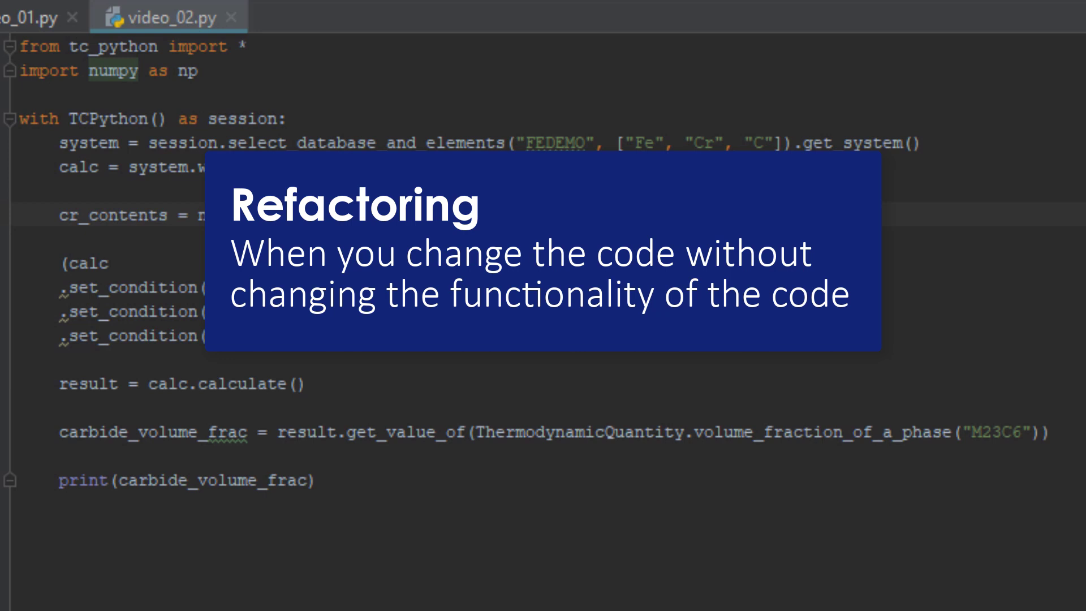
Step: Cut the Cr condition line out of the chain and paste it below the conditions
drag(61, 311, 832, 311)
right_click(797, 312)
click(836, 324)
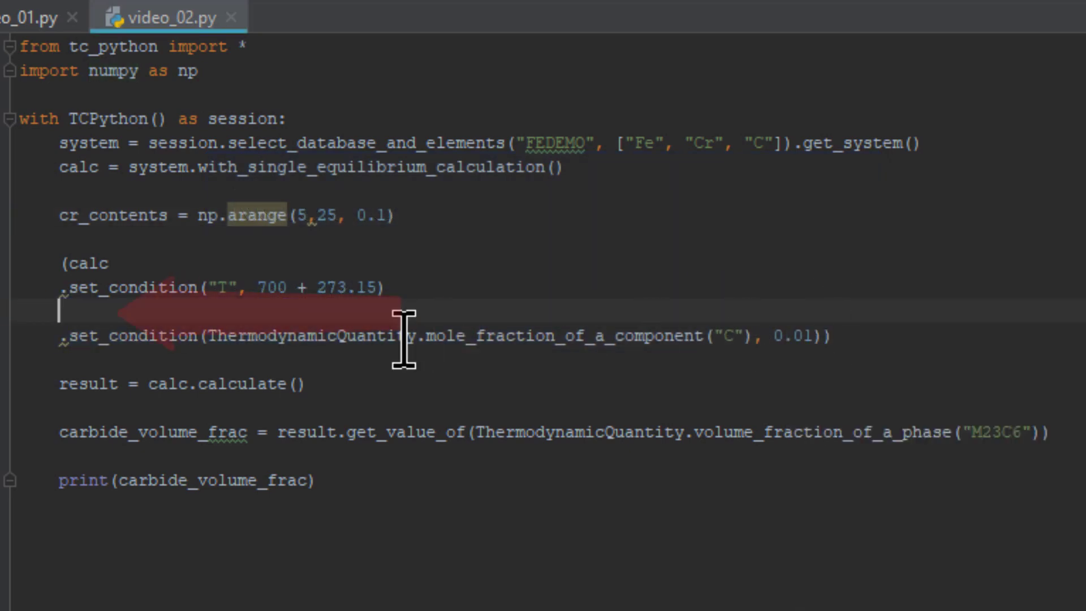
key(Delete)
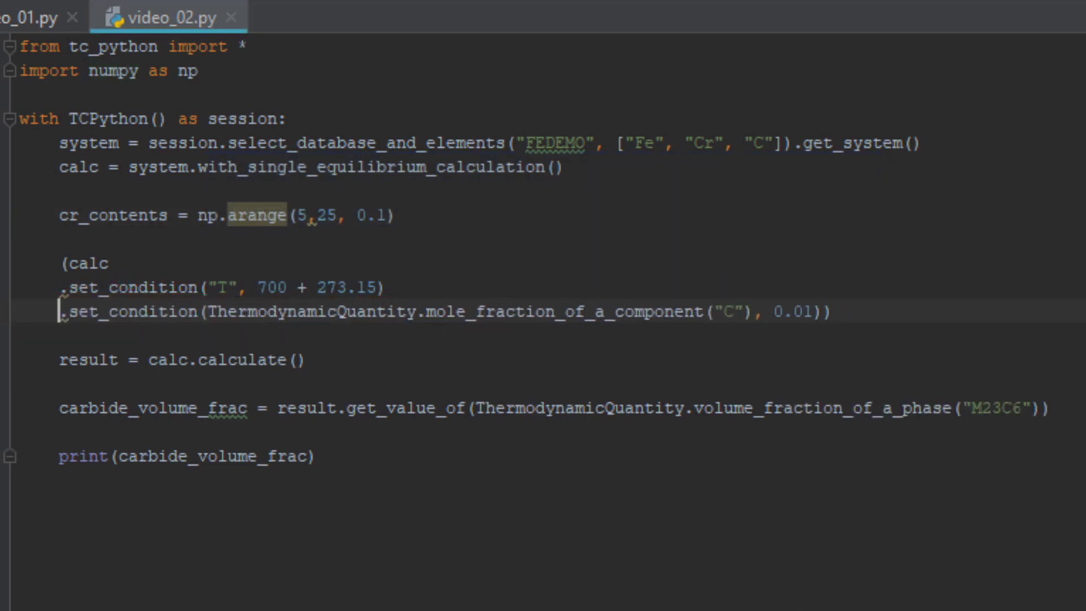
key(End)
key(Return)
key(Return)
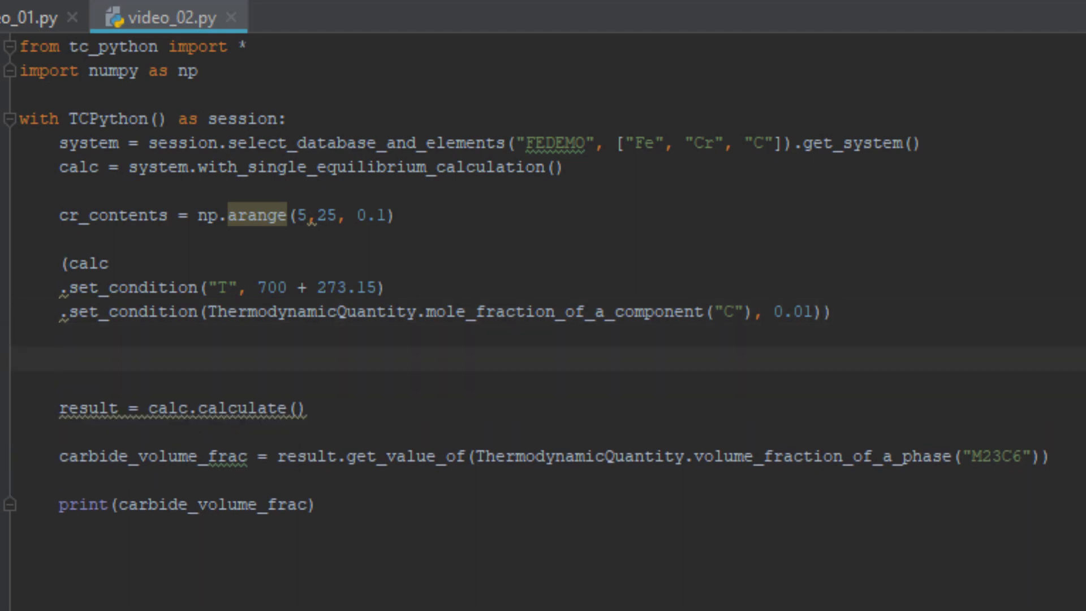
key(ctrl+v)
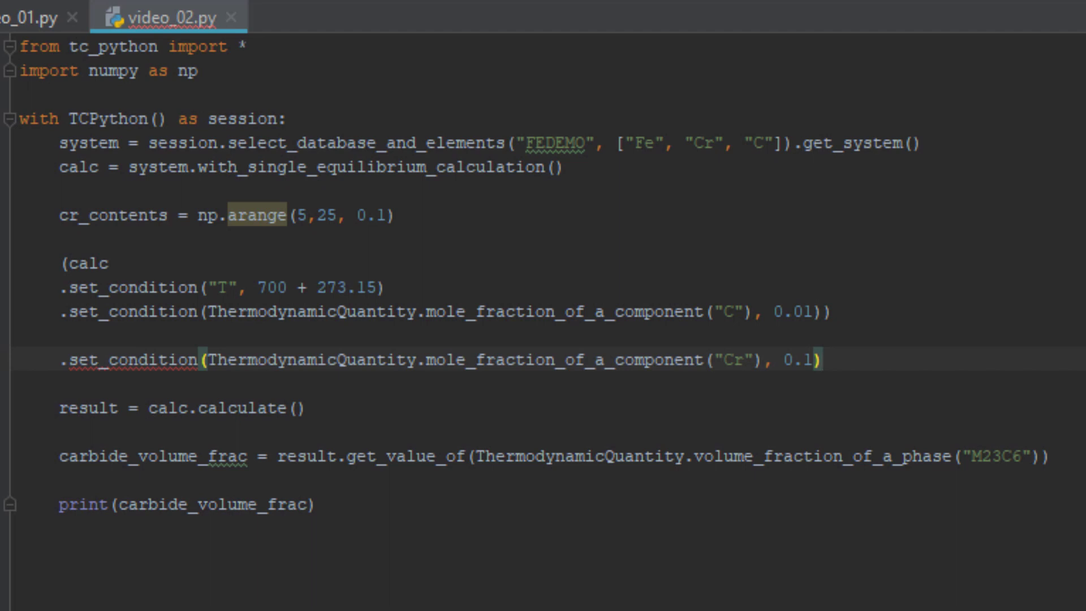
Step: Prefix the pasted line with calc and replace 0.1 with cr_content / 100
key(Home)
text(calc)
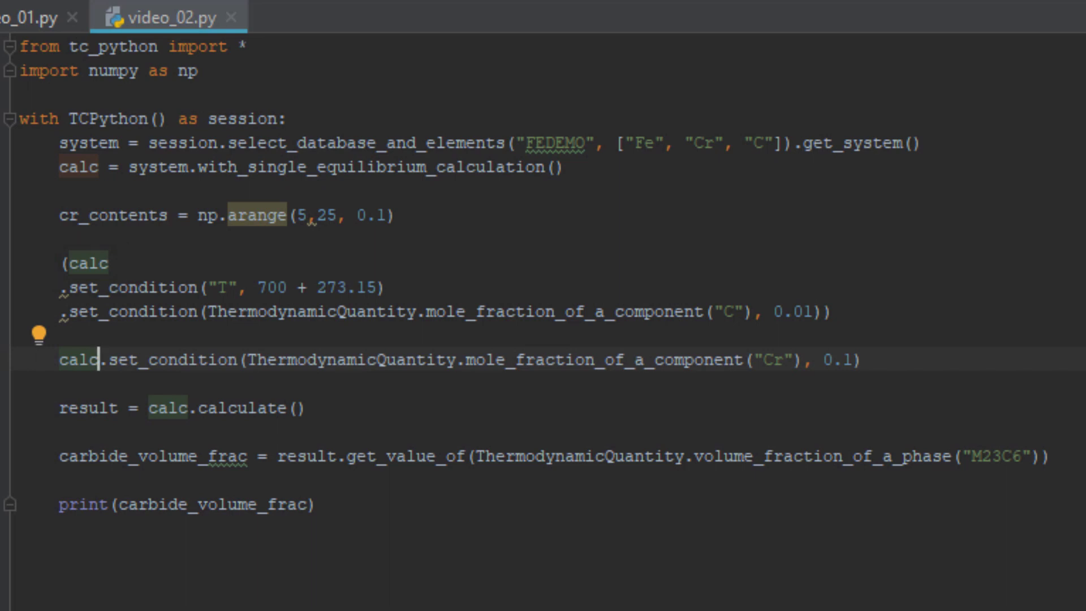
click(854, 359)
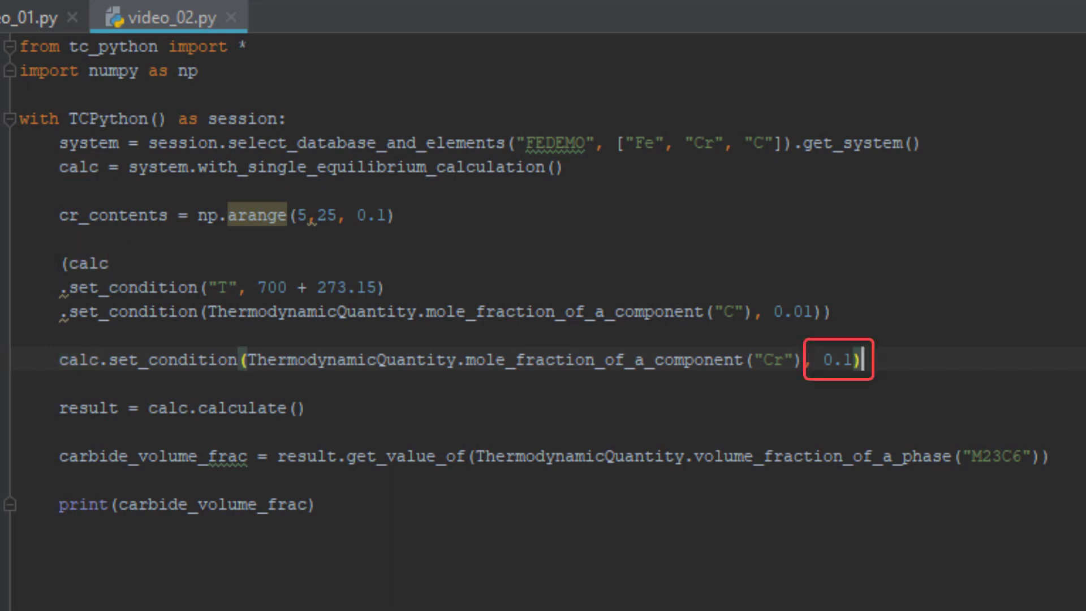
key(BackSpace)
key(BackSpace)
key(BackSpace)
text(cr)
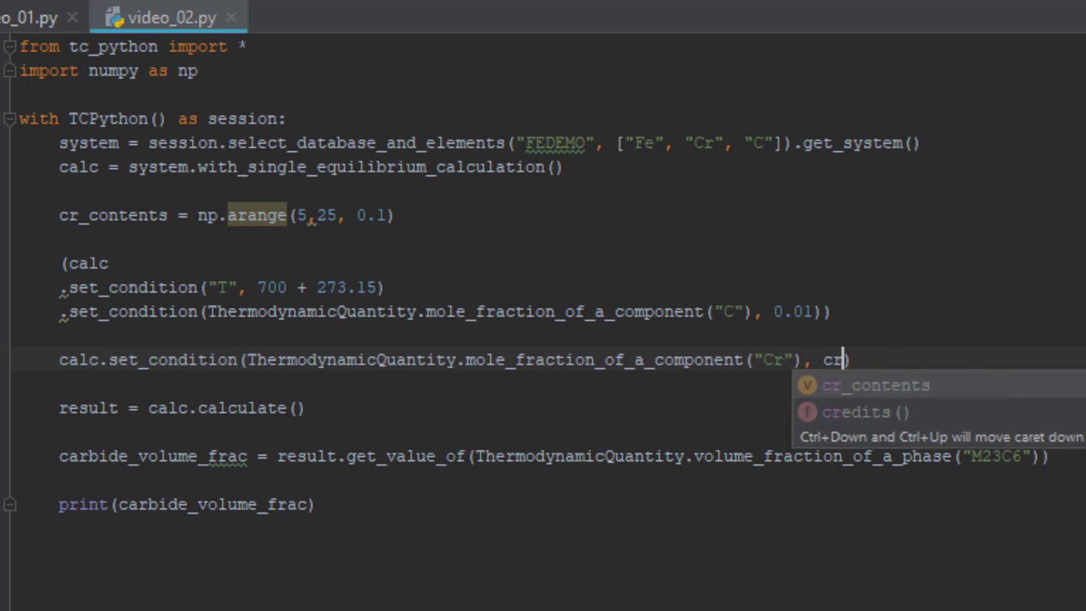
text(_contne)
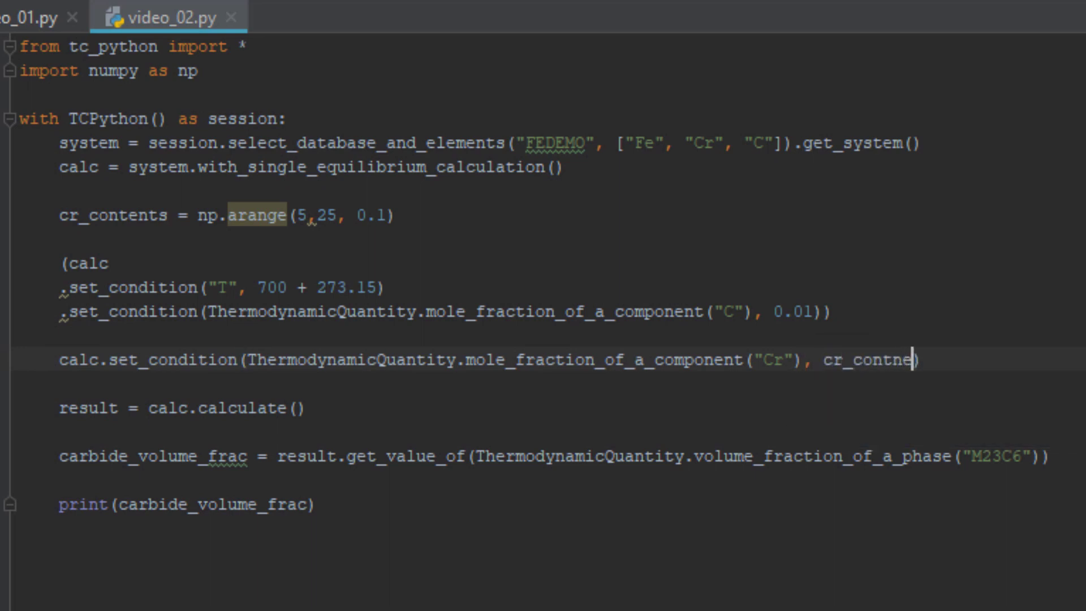
key(BackSpace)
text(ent)
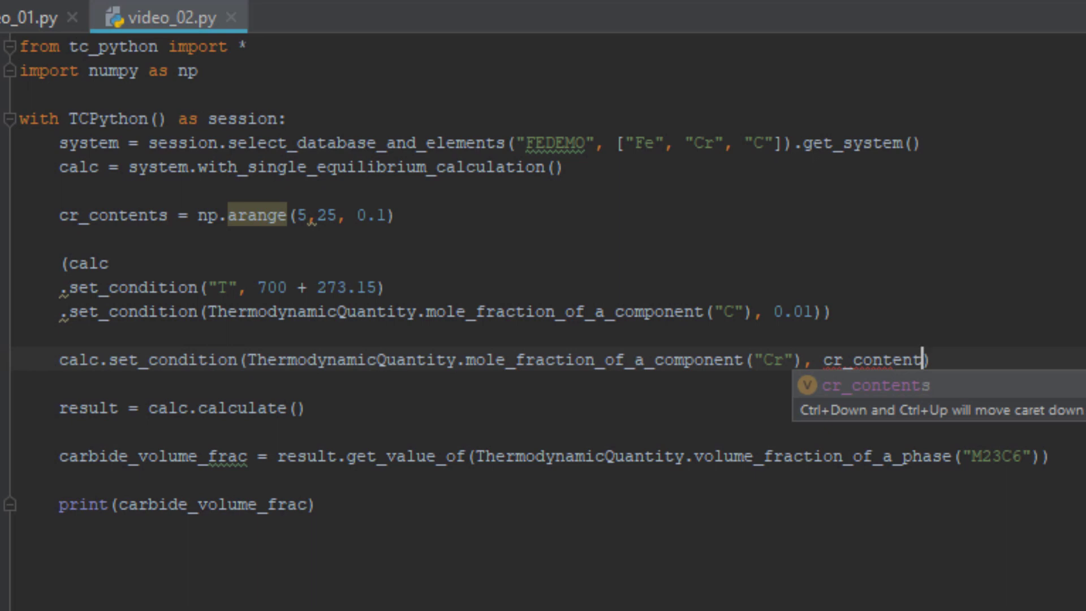
text(/ 100)
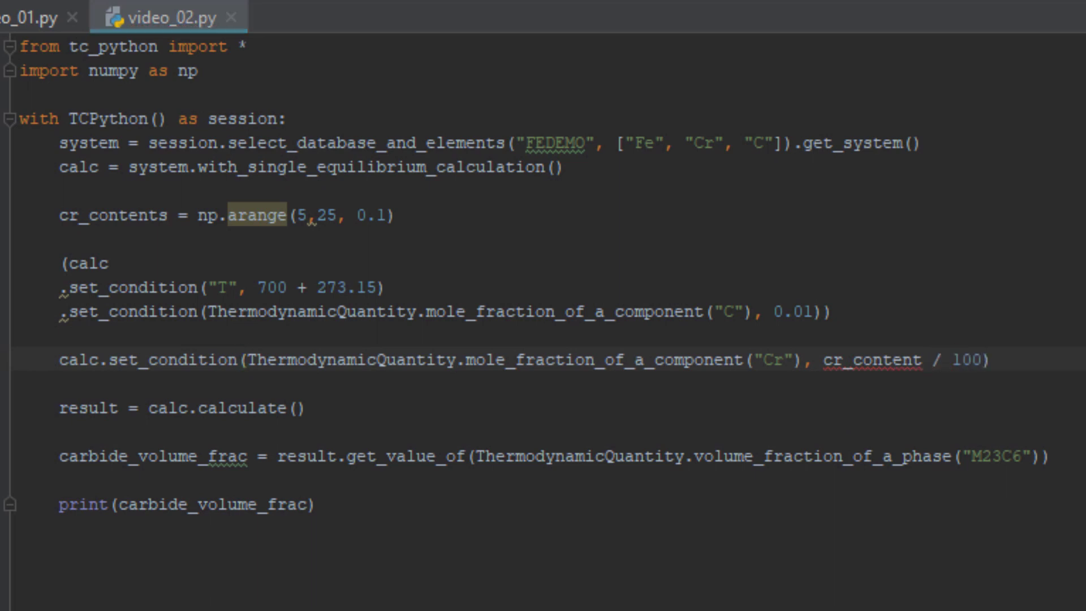
Step: Insert the loop header for cr_content in cr_contents: above the Cr condition line
click(60, 360)
key(Return)
text(for)
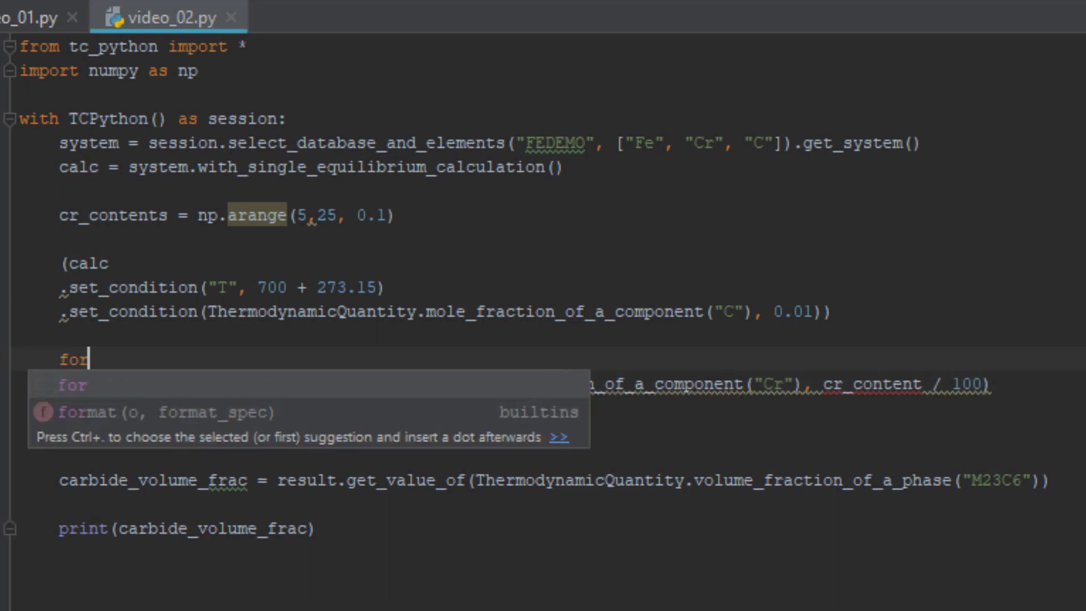
text( cr)
key(Tab)
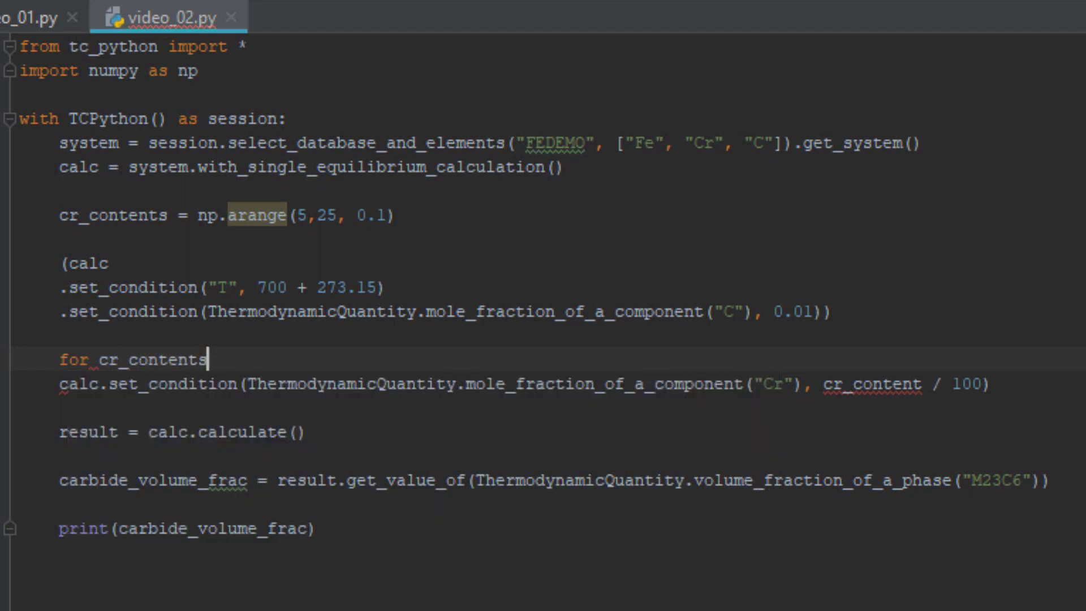
key(BackSpace)
text(in cr_)
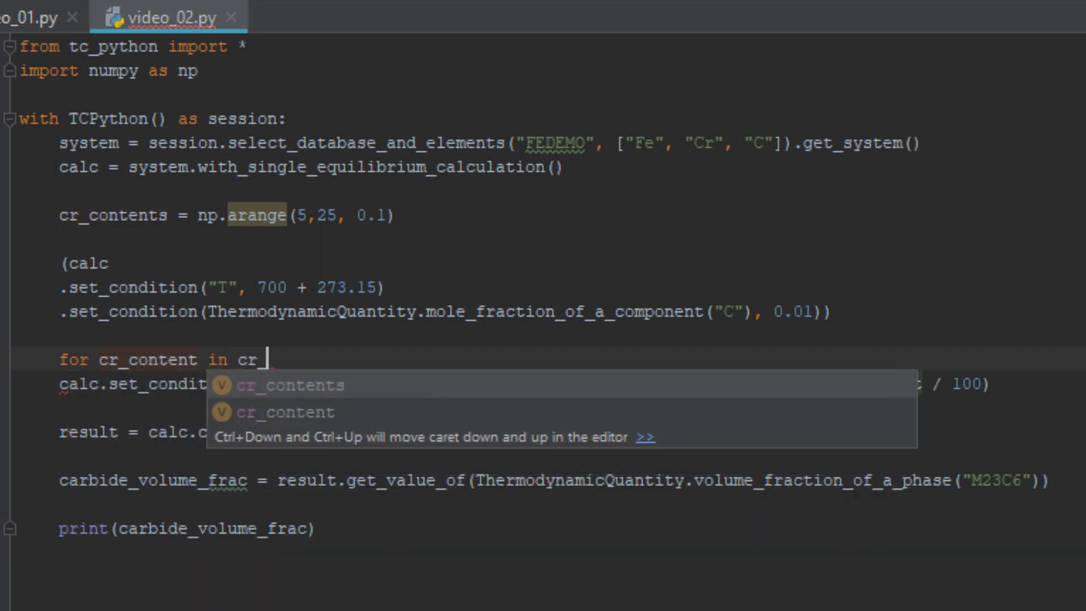
key(Tab)
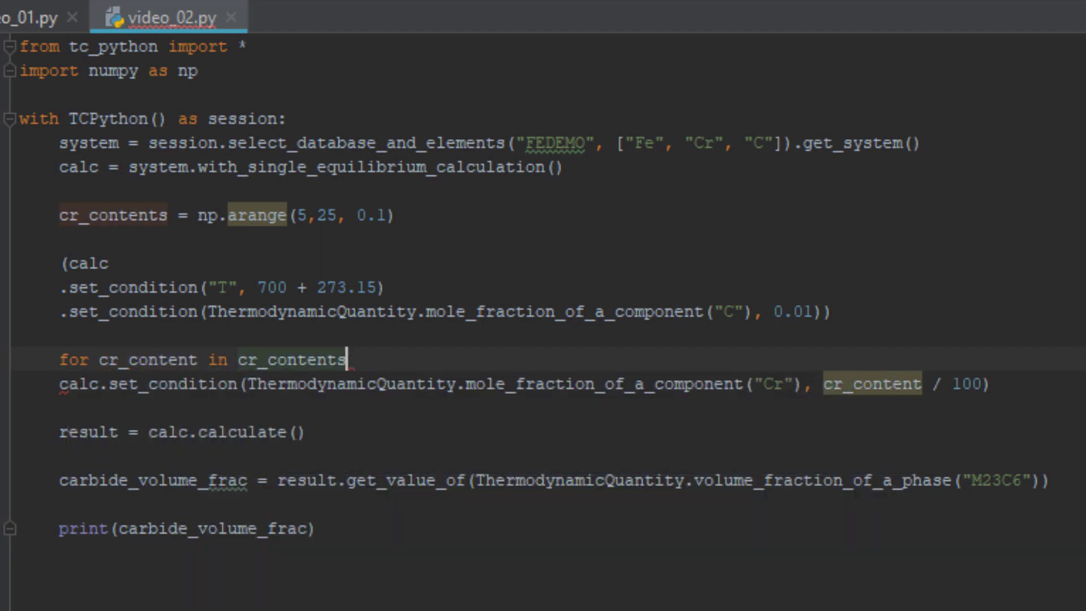
text(:)
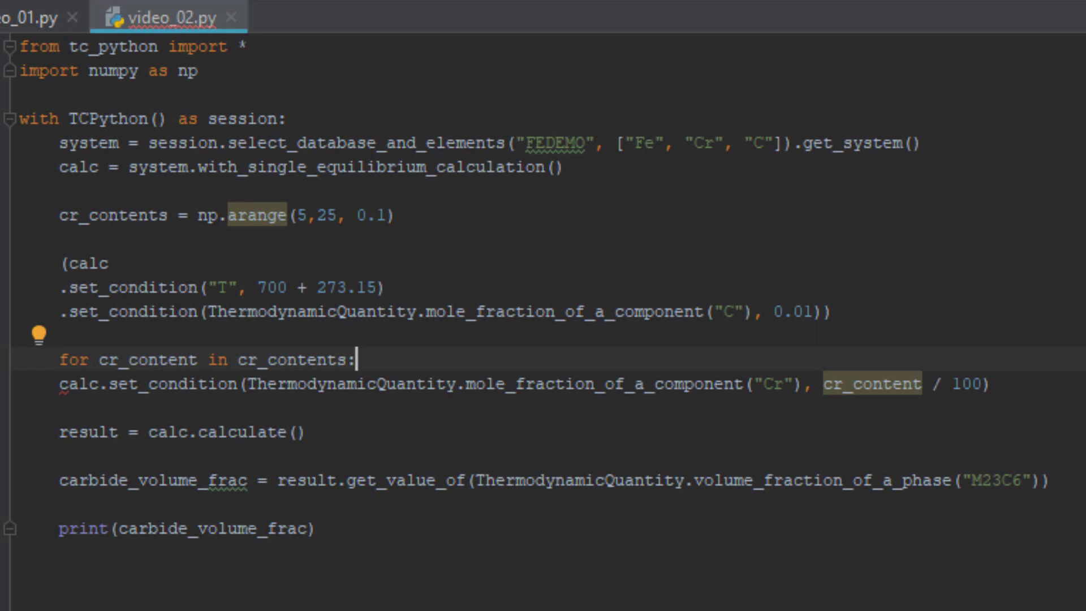
Step: Indent the Cr condition, calculate and carbide fraction lines into the loop
click(59, 384)
key(Tab)
click(57, 432)
key(Tab)
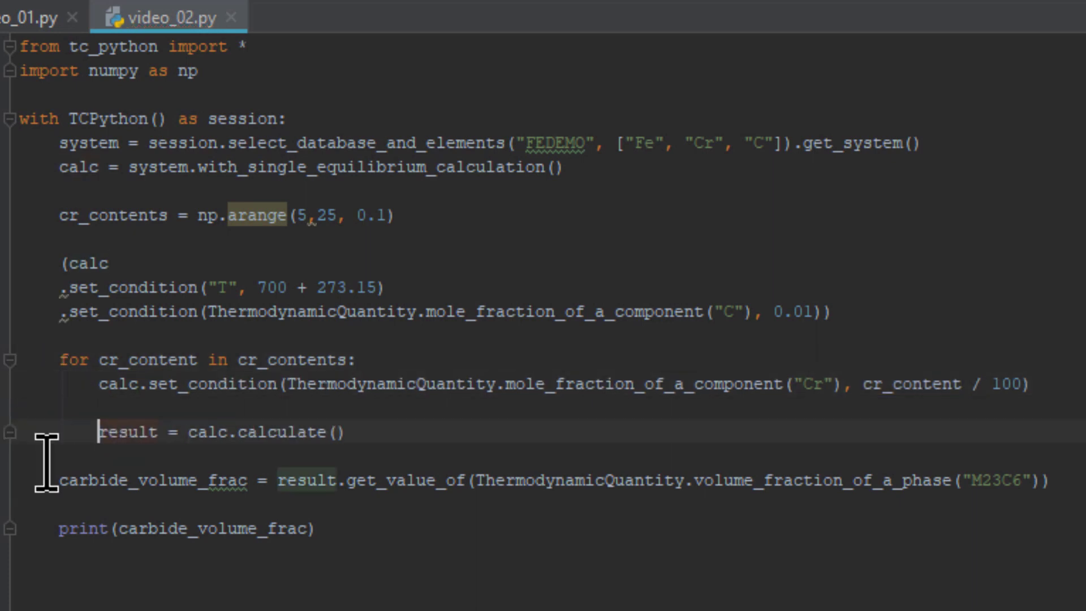
click(57, 480)
key(Tab)
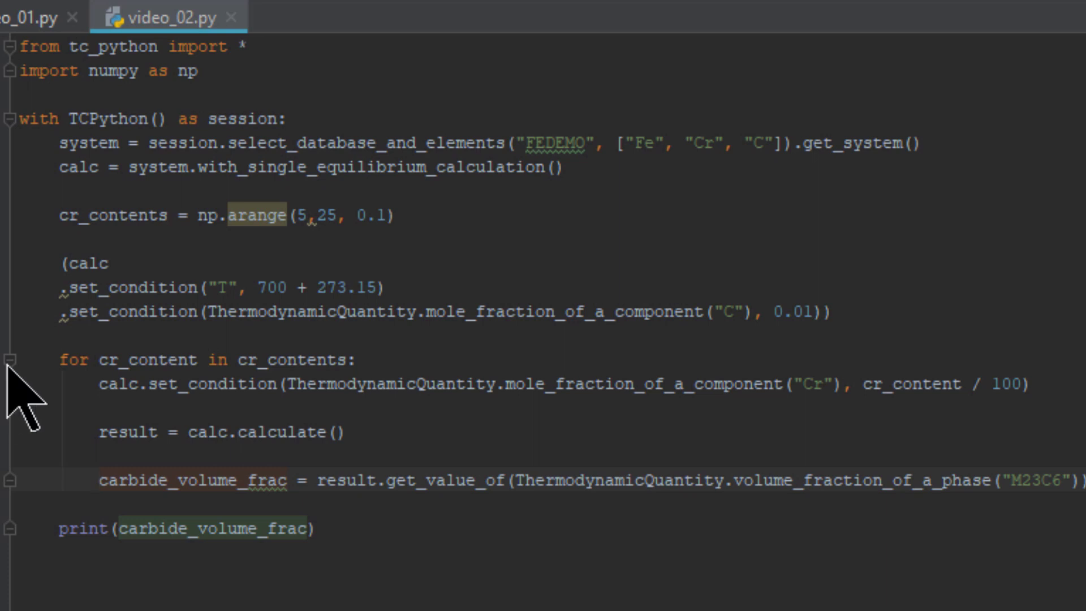
Step: Add carbide_volume_fracs = [] on a new line above the loop
click(60, 360)
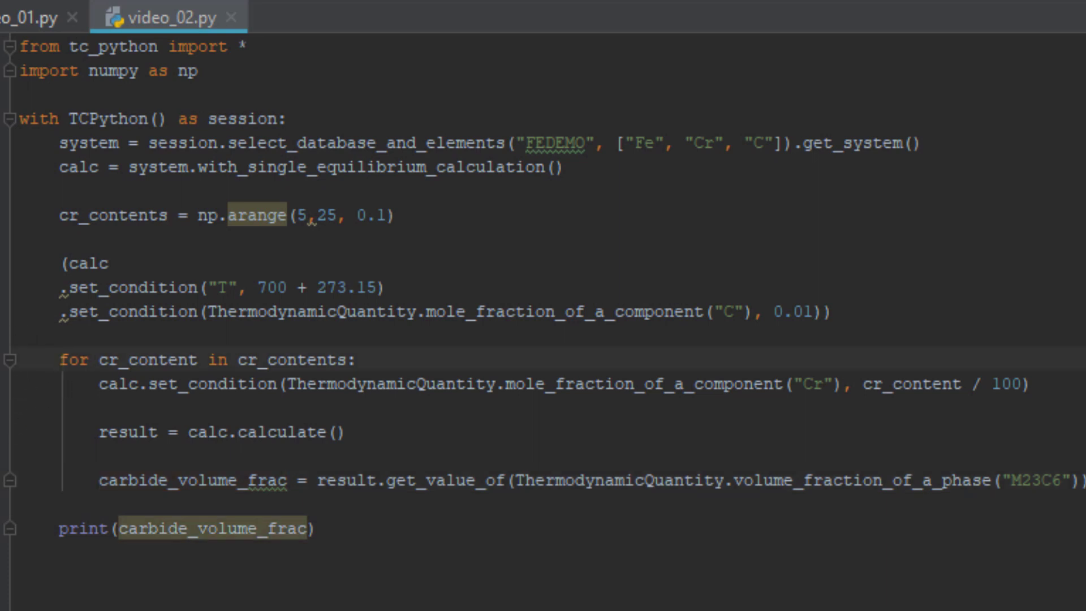
key(Return)
key(Up)
text(carb)
key(Tab)
text(s = [)
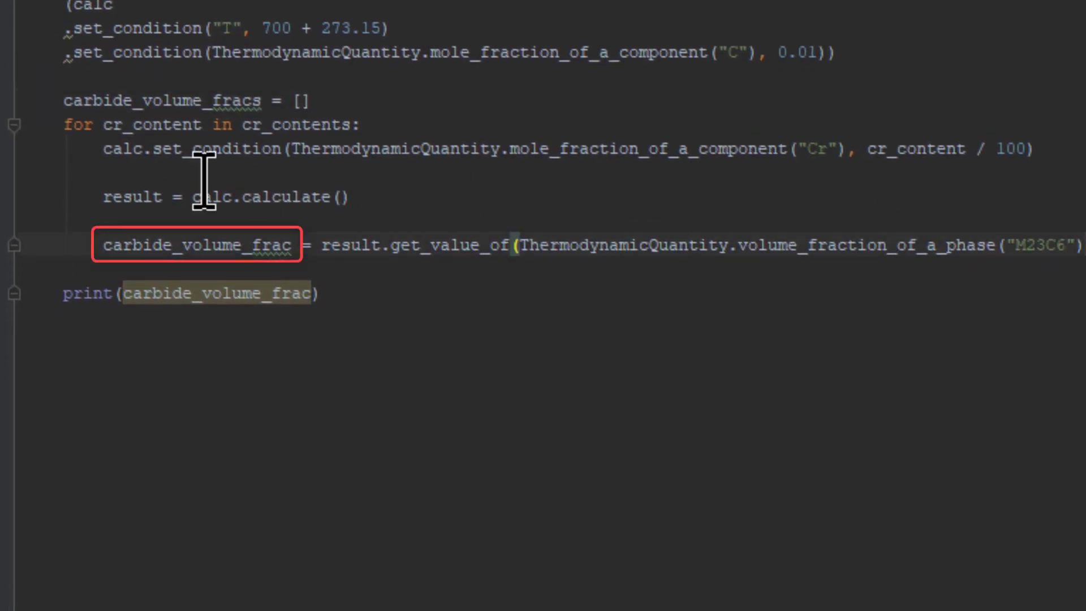
Step: Add carbide_volume_fracs.append(carbide_volume_frac) on a new line inside the for loop
key(End)
key(Return)
text(car)
key(Down)
key(Tab)
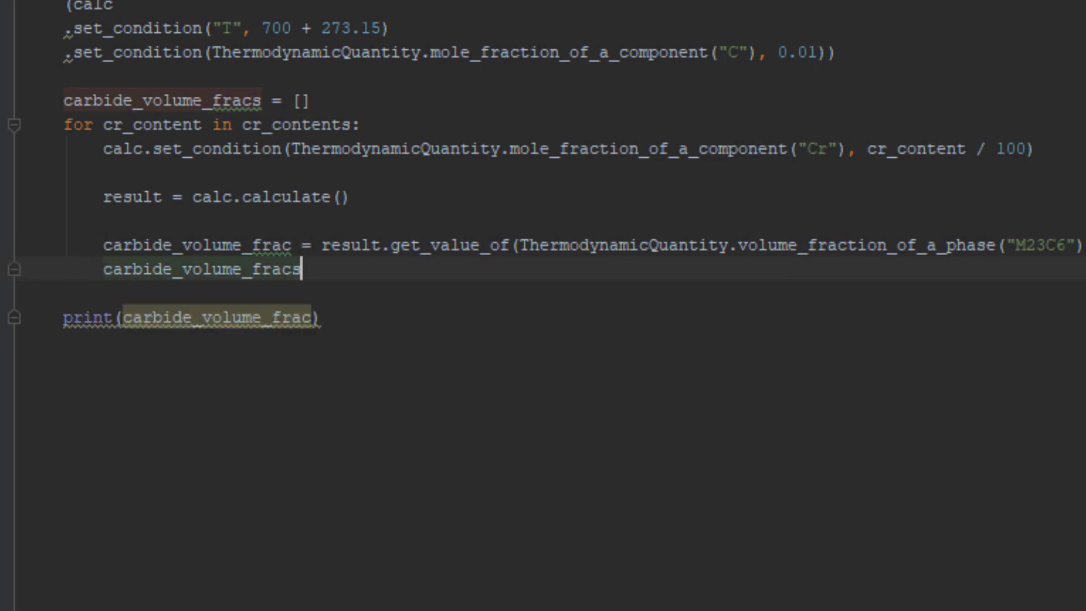
text(.append()
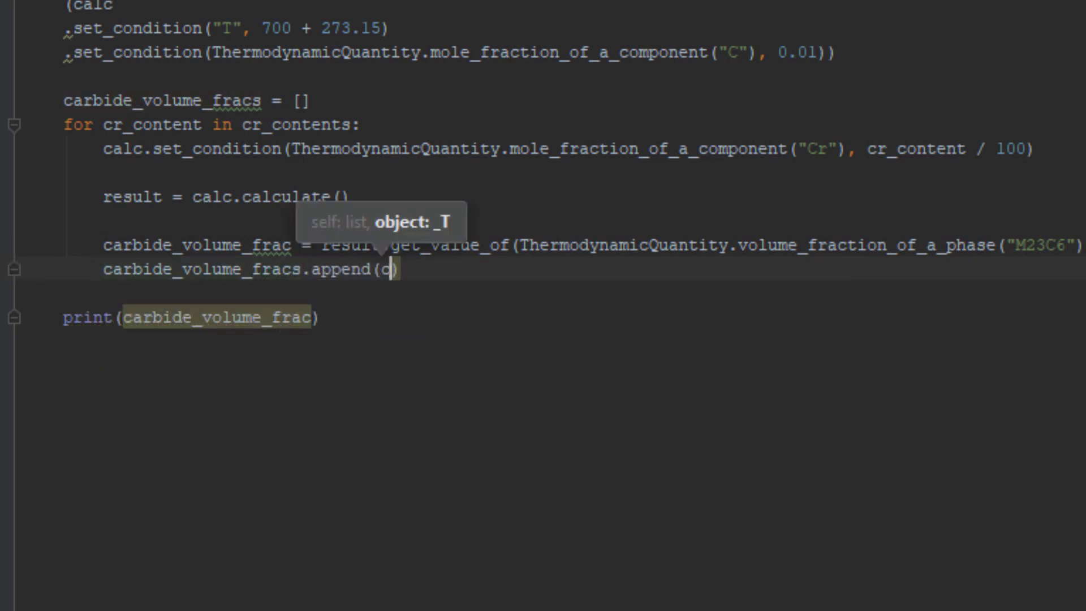
text(car)
key(Tab)
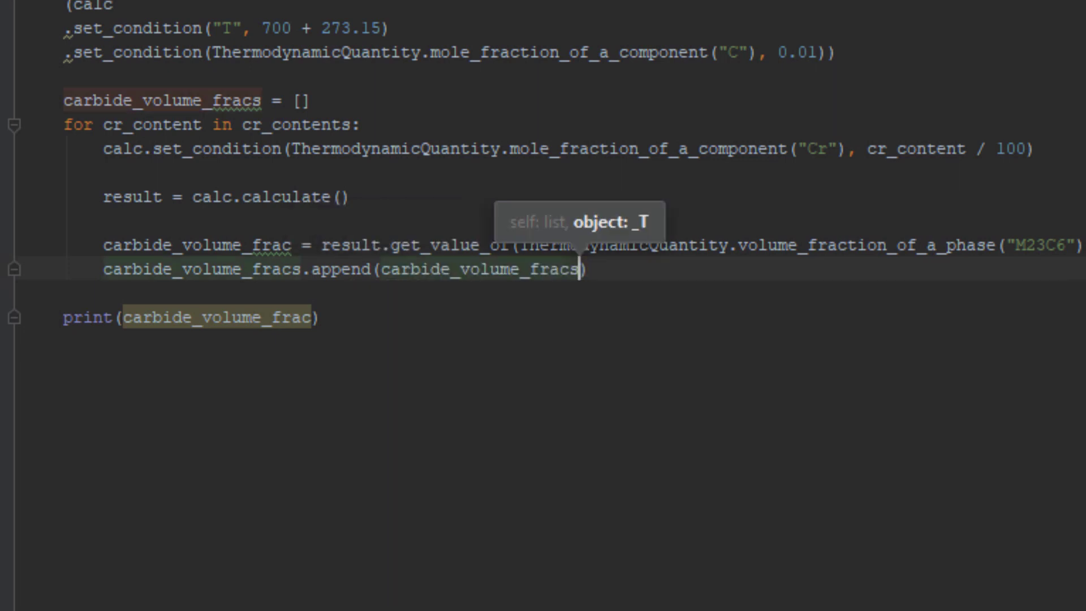
key(BackSpace)
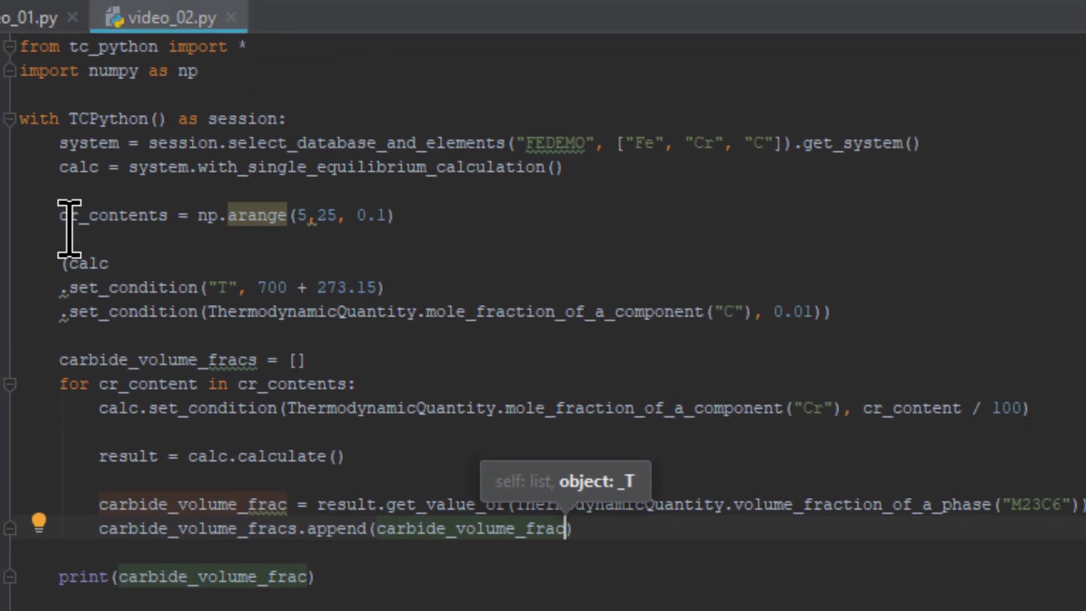
Step: Add 'from matplotlib import pyplot as plt' on a new line below 'import numpy as np'
click(211, 71)
key(Return)
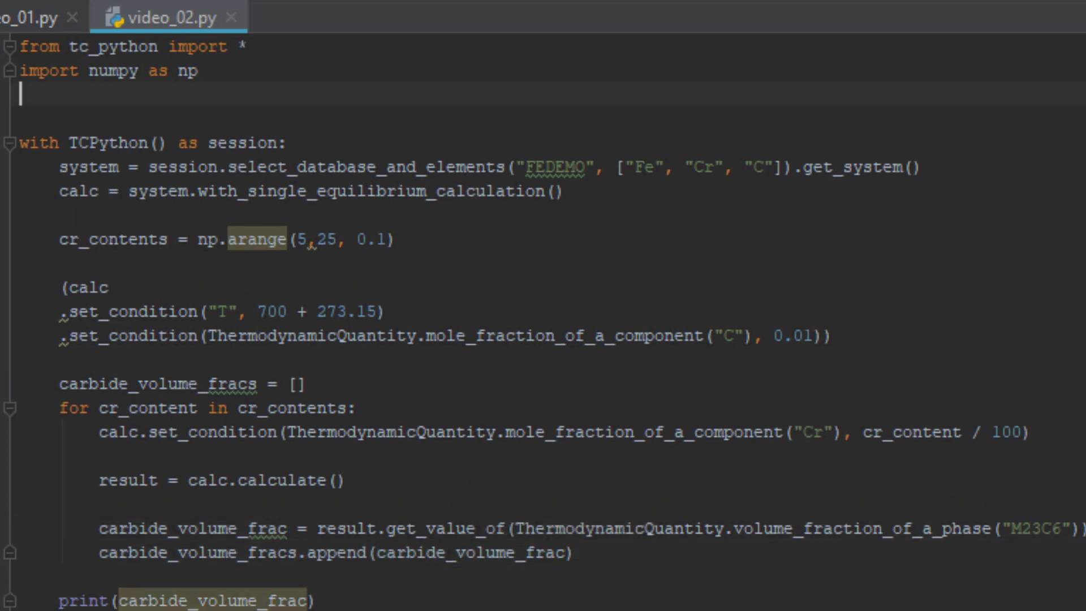
text(from mat)
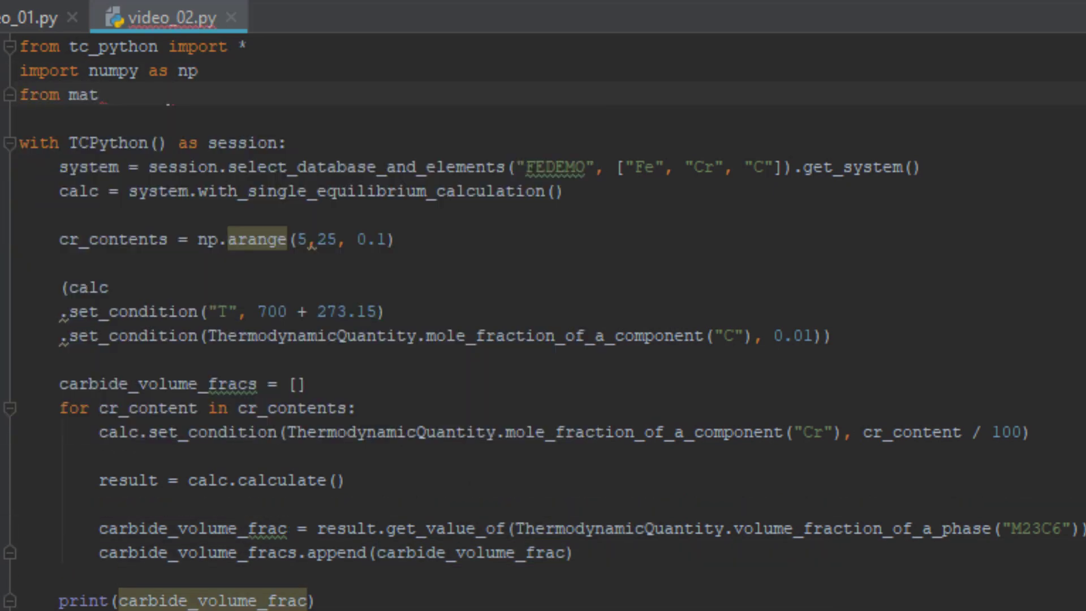
key(Tab)
text(i)
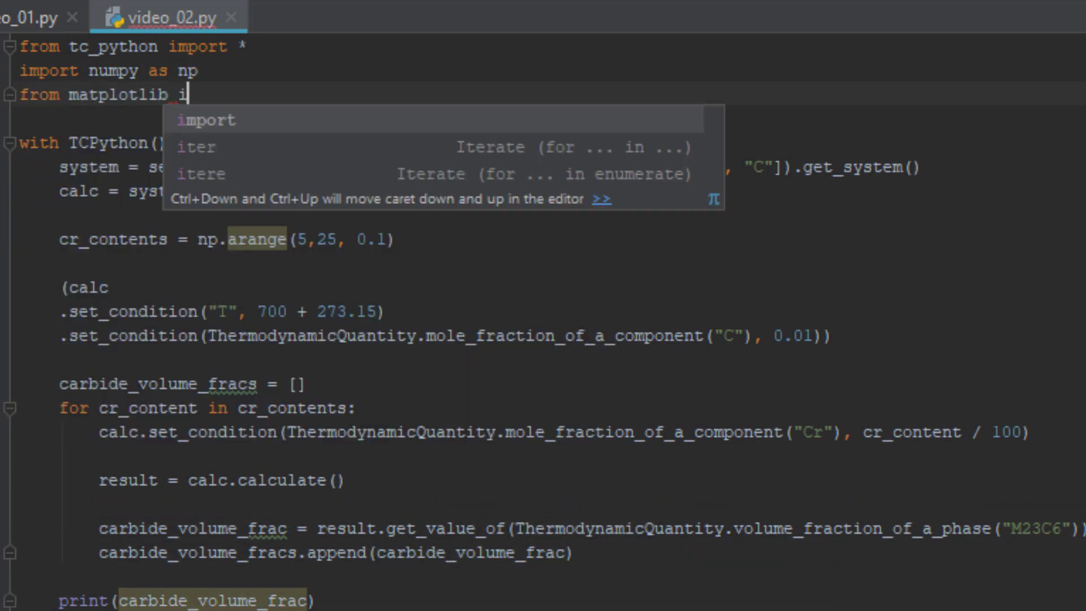
key(Tab)
text(p)
key(Tab)
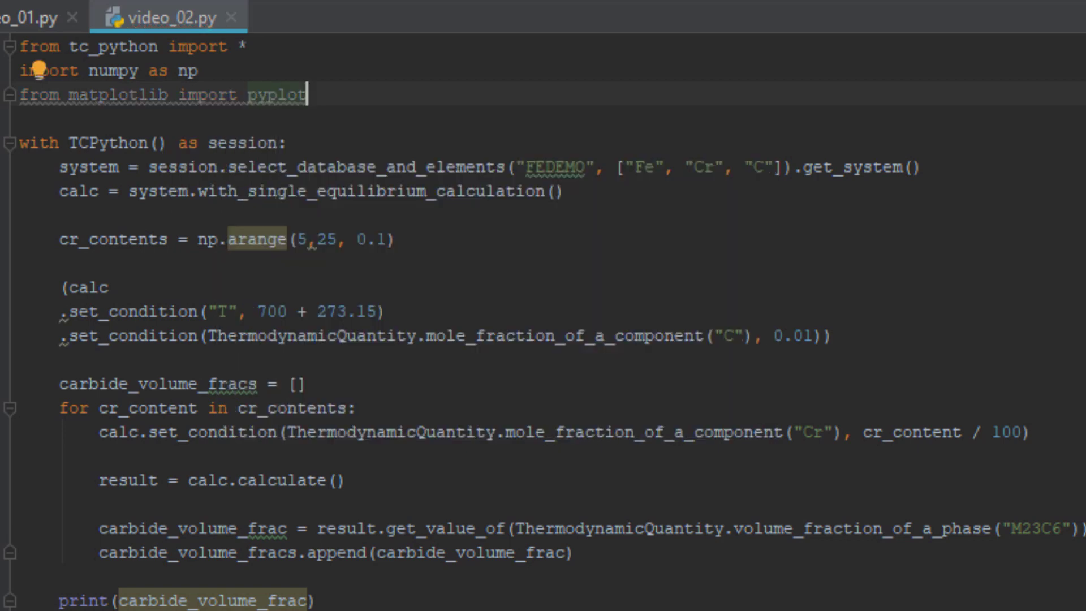
text( as plt)
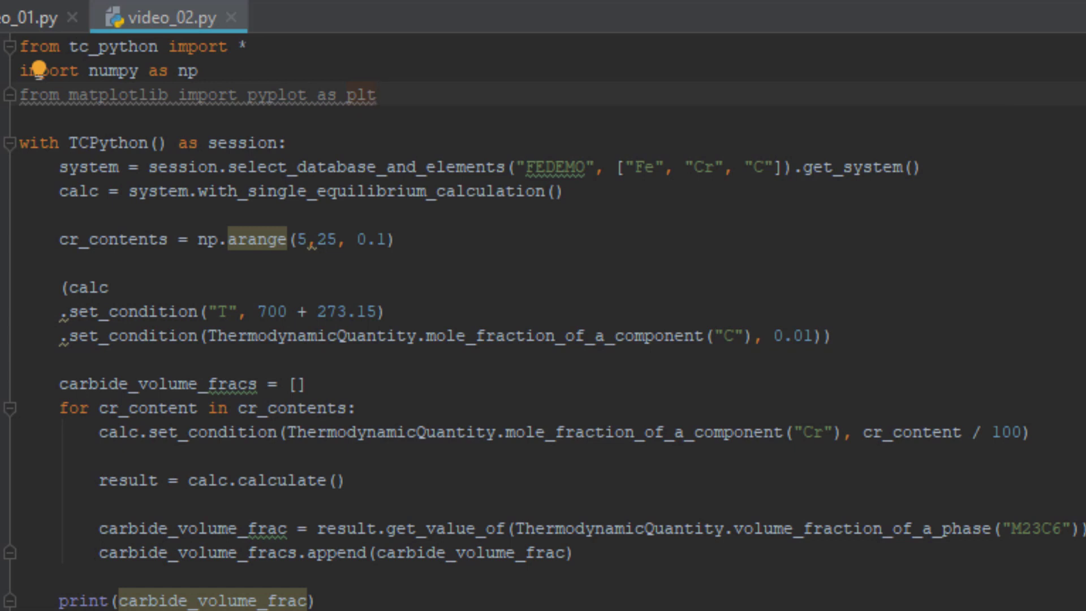
scroll(58, 275, down, 5)
scroll(57, 276, down, 8)
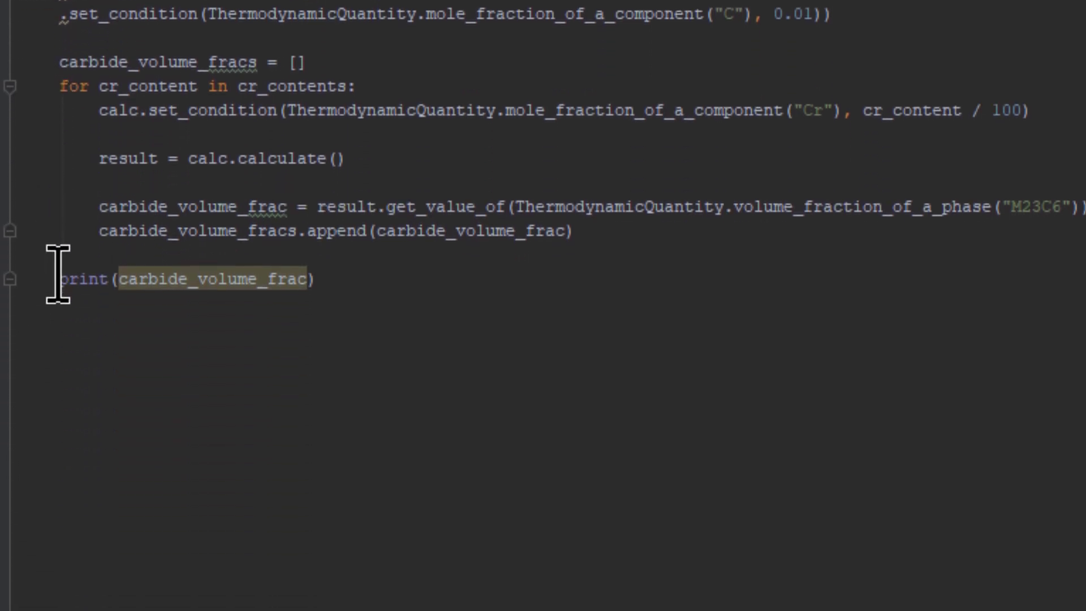
Step: Replace the print line with plt.plot(cr_contents, carbide_volume_fracs)
drag(58, 278, 316, 278)
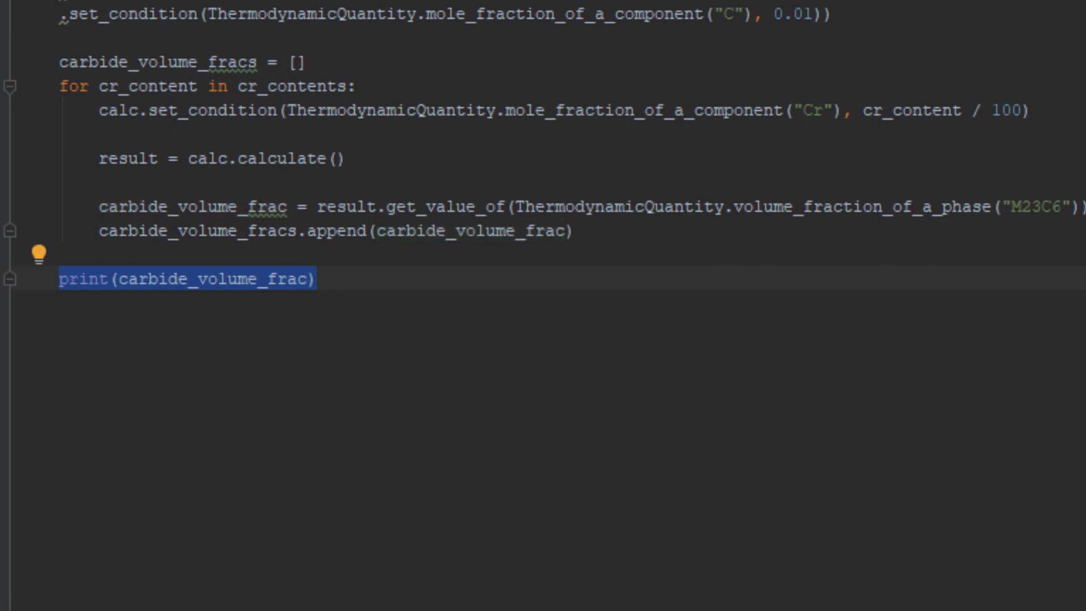
key(Delete)
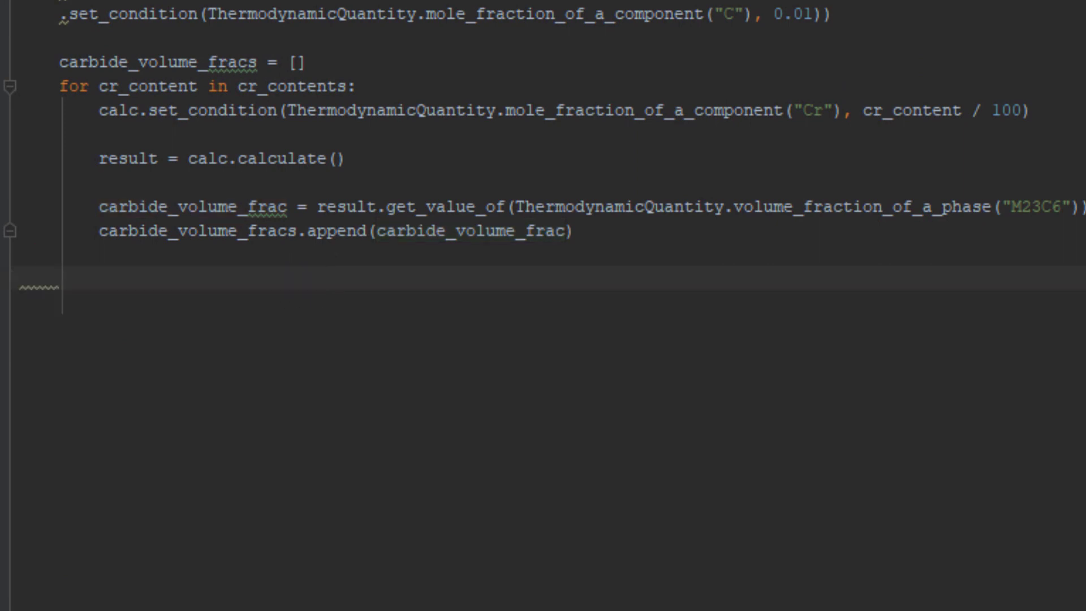
text(plt.)
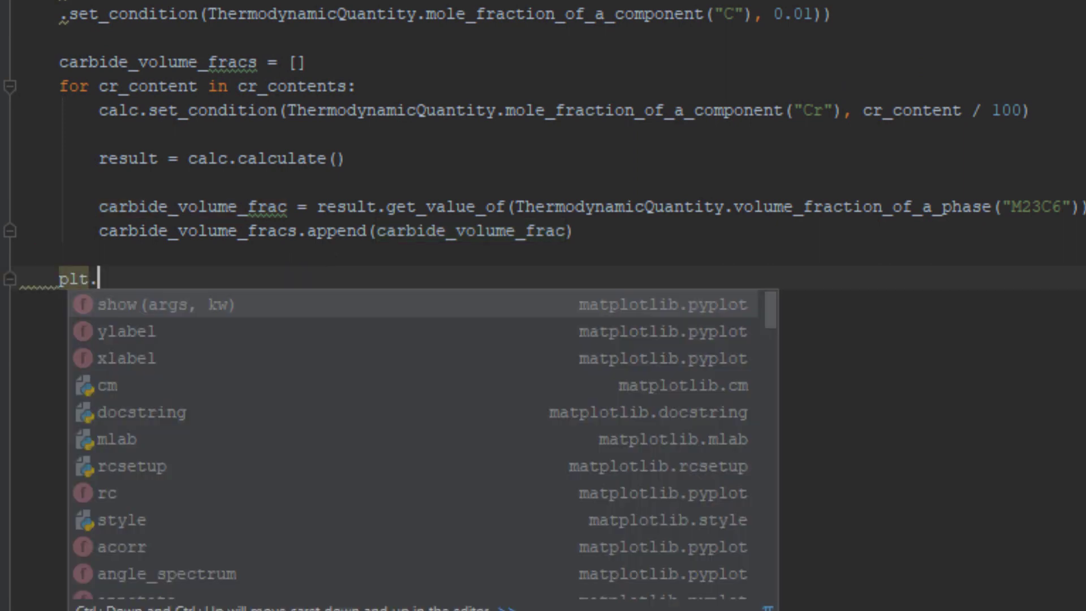
text(plot()
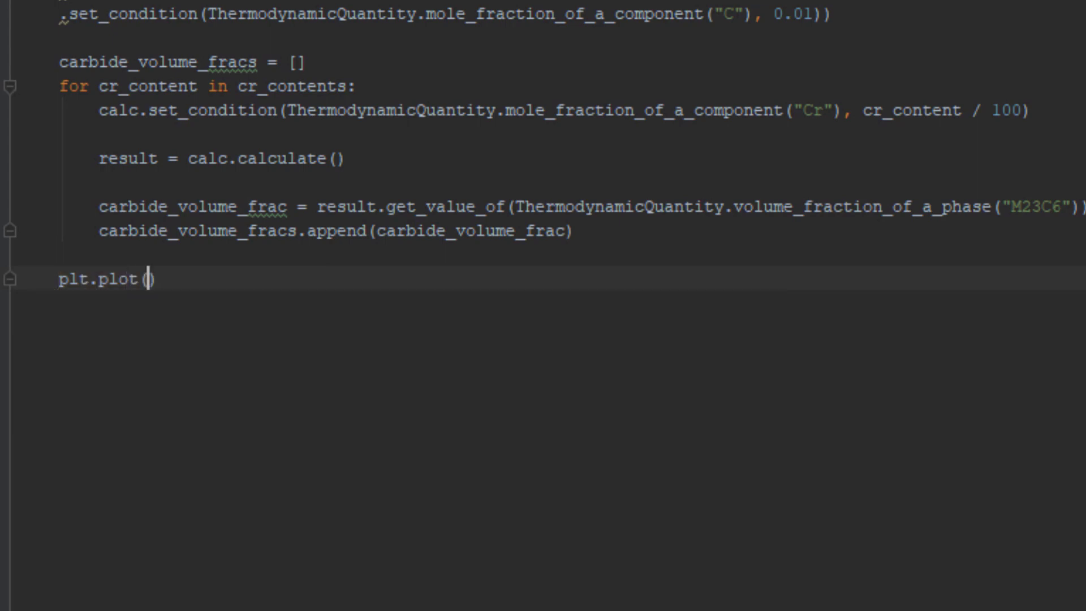
text(cr)
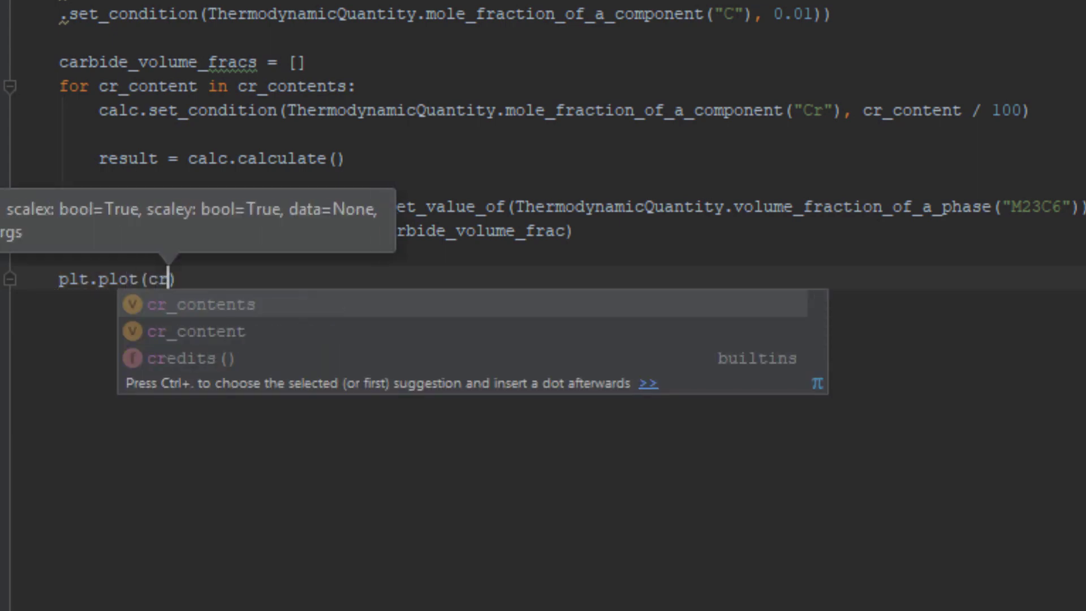
key(Tab)
text(, c)
key(Tab)
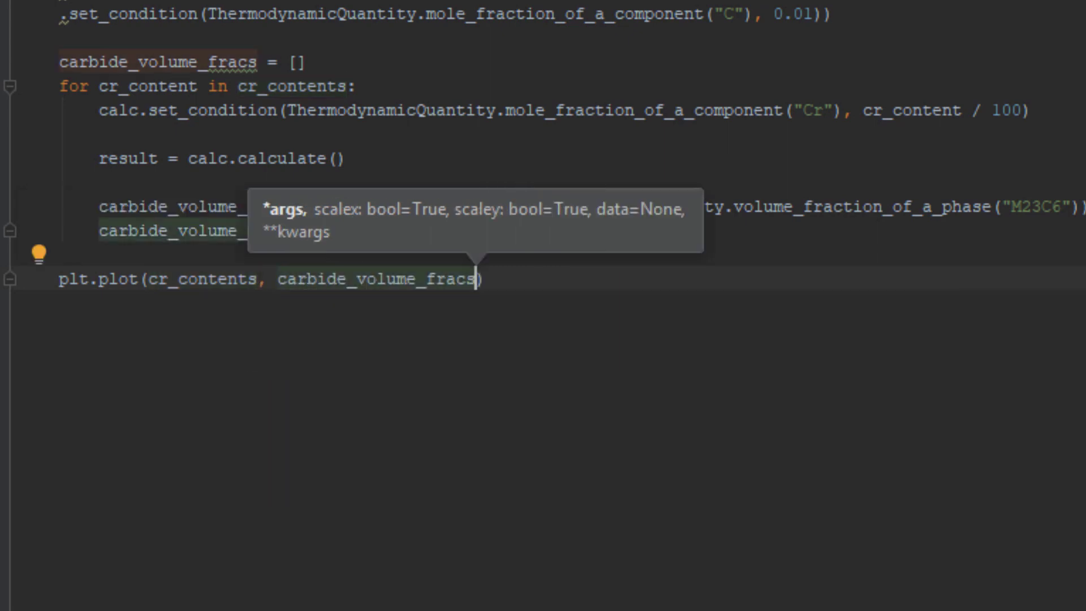
key(Right)
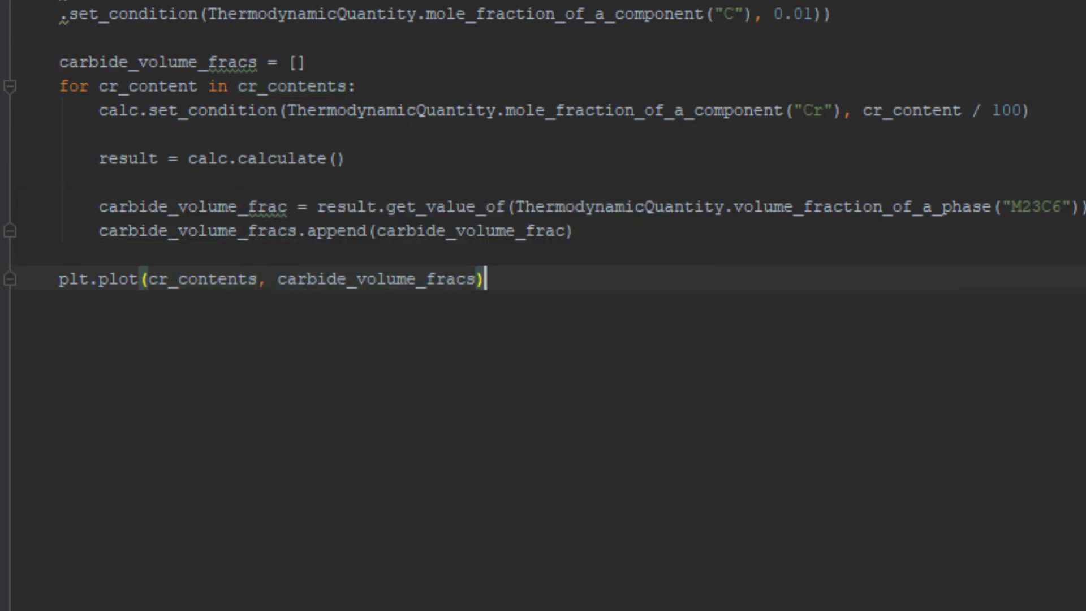
Step: Add plt.xlabel and plt.ylabel lines, then start a line for plt.show()
key(Return)
text(plt.xl)
key(Tab)
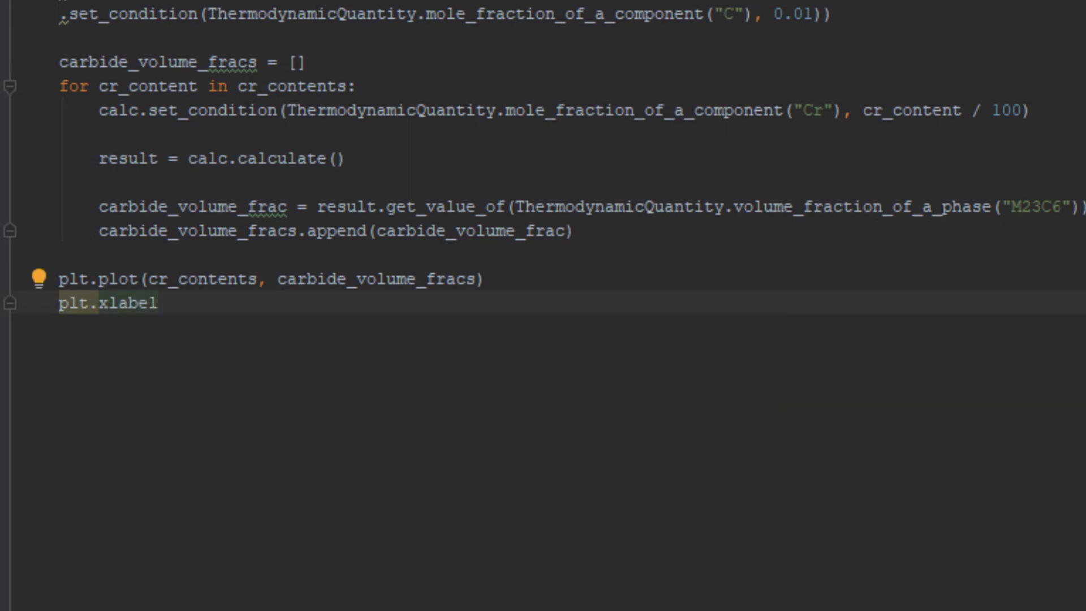
text((")
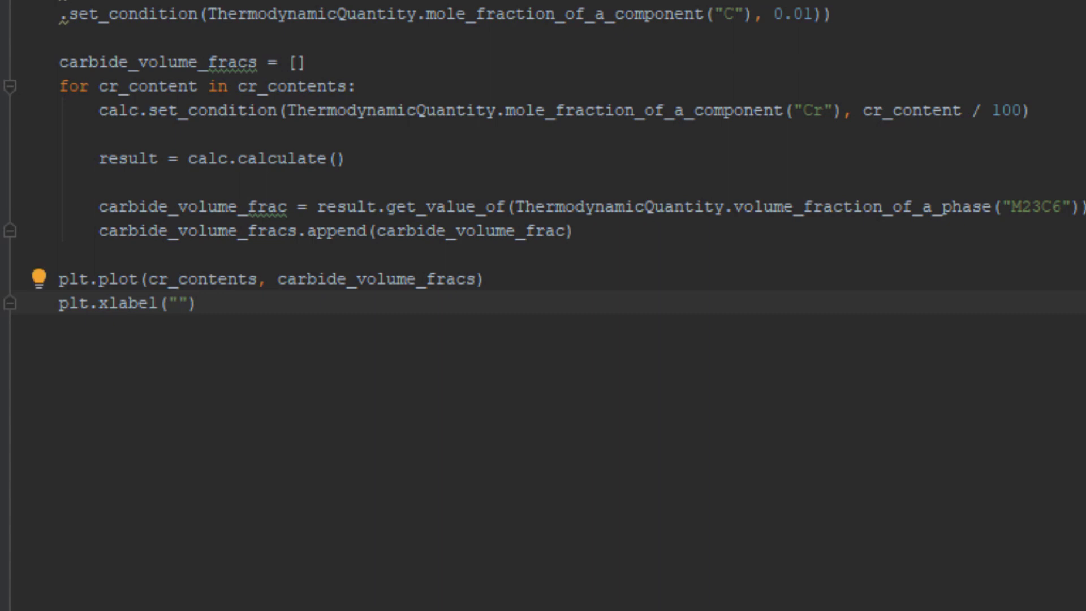
text(Cr-content / )
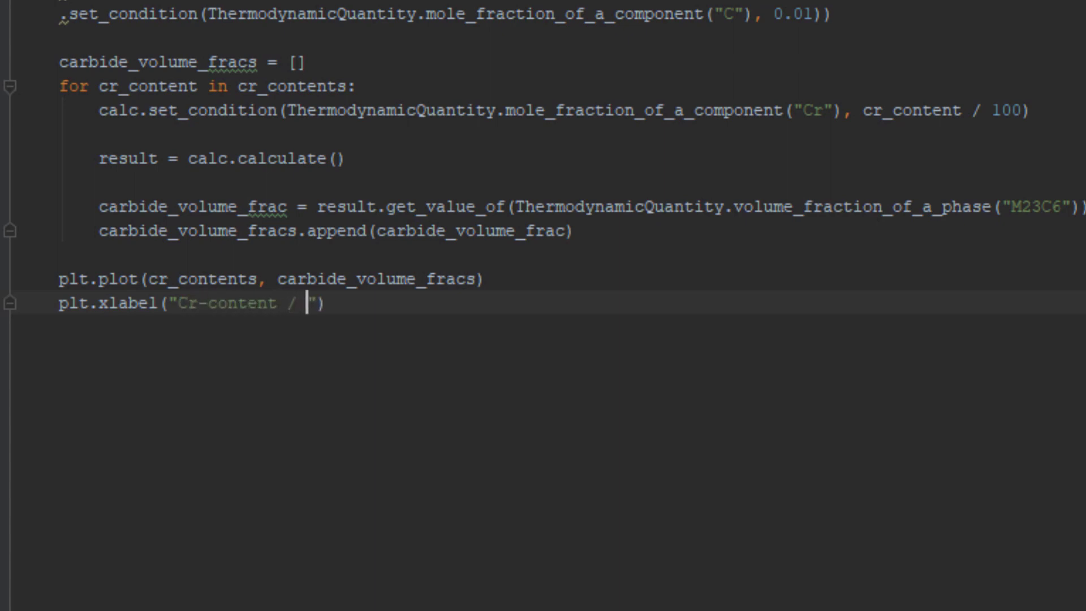
text(wt%)
key(End)
key(Return)
text(plt.)
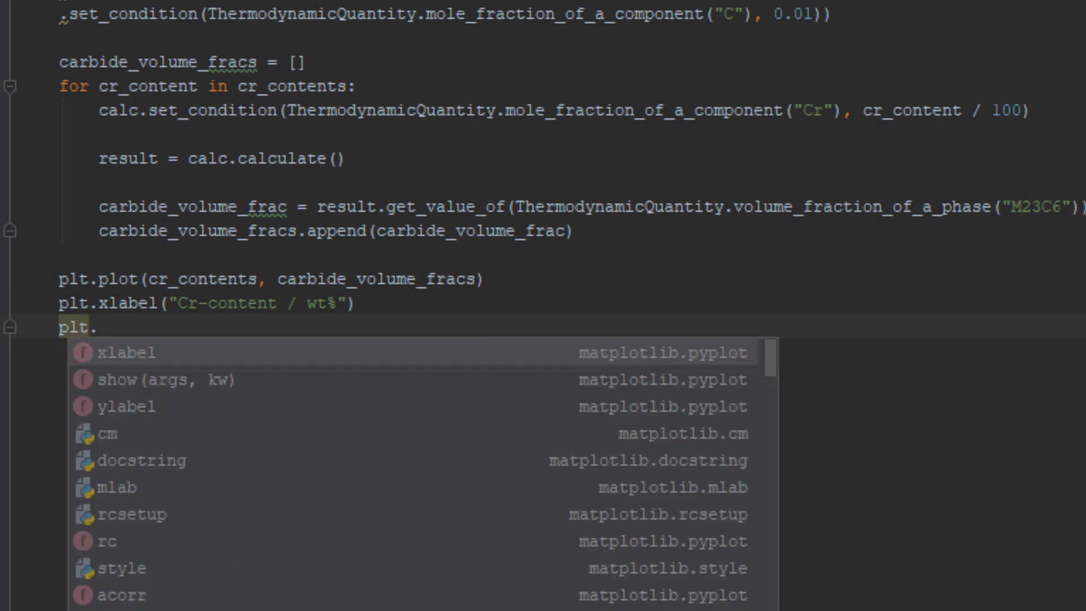
text(ylabel)
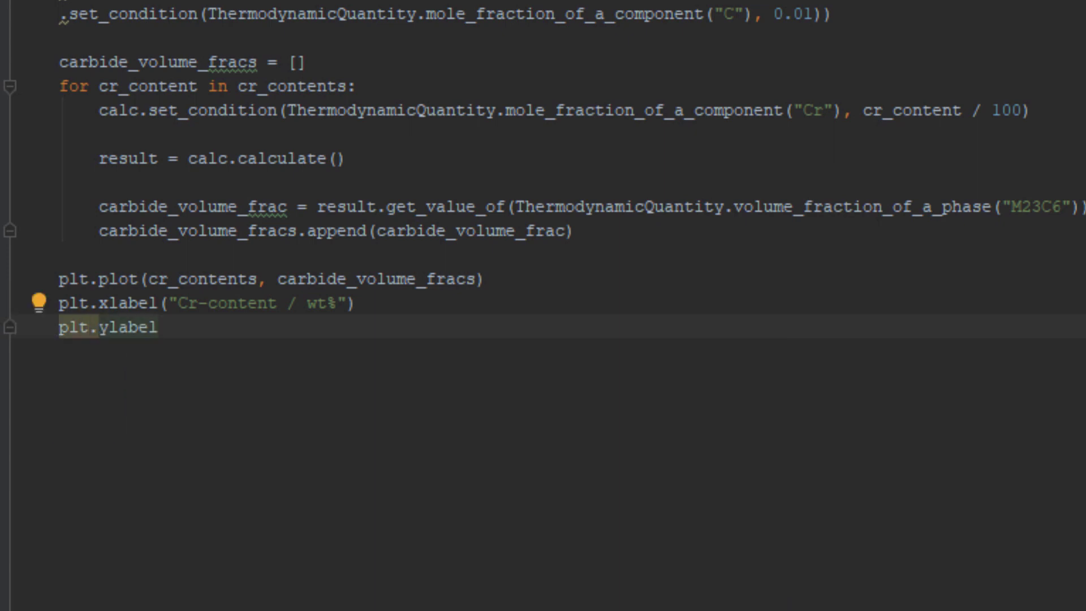
text((")
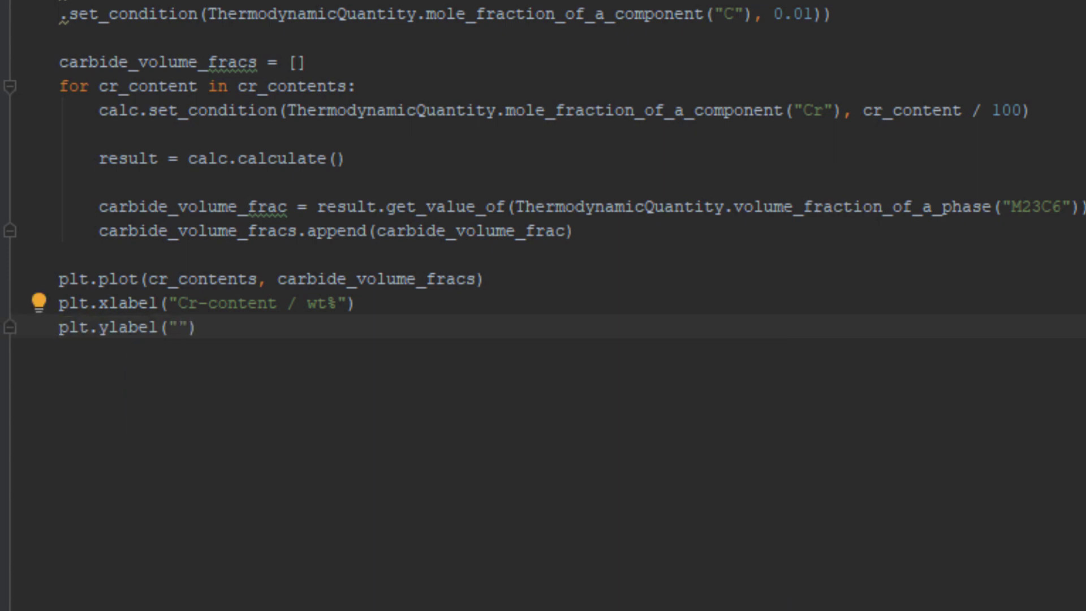
text(M23C6 - content / vol-fraction)
key(End)
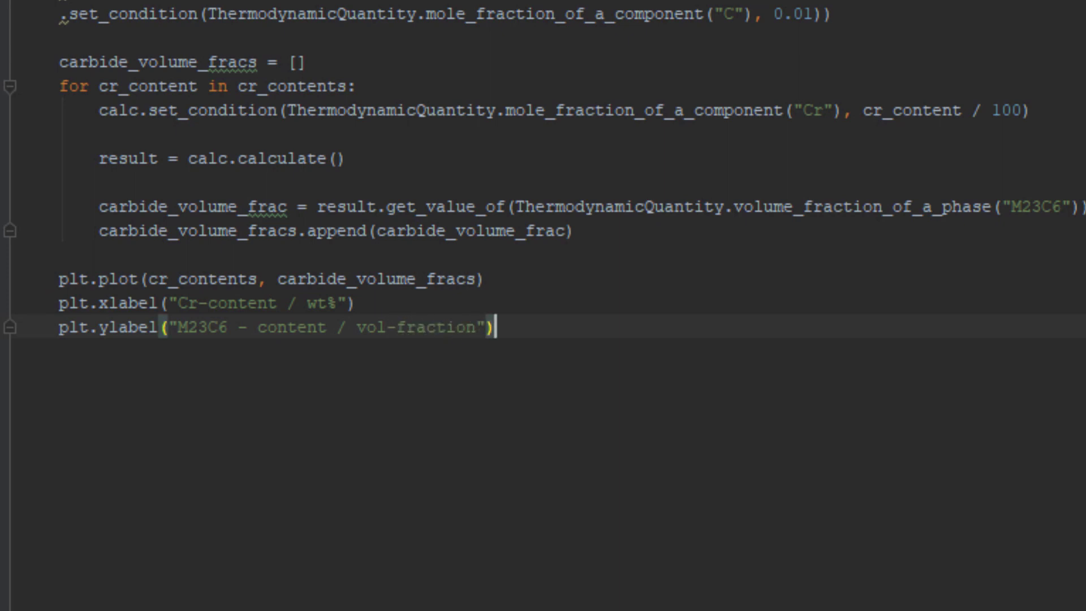
key(Return)
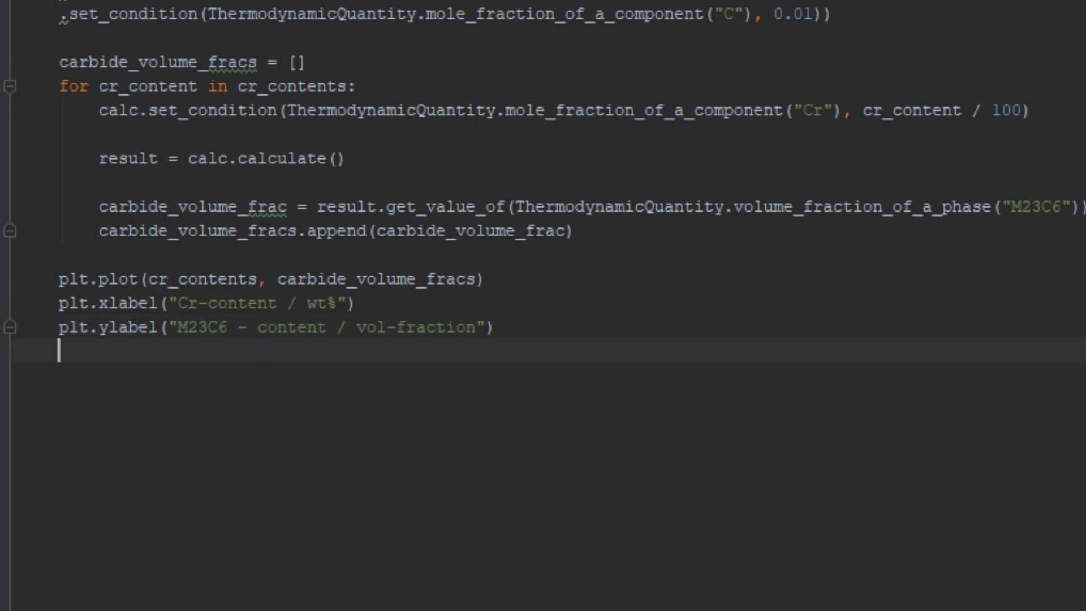
text(plt.show()
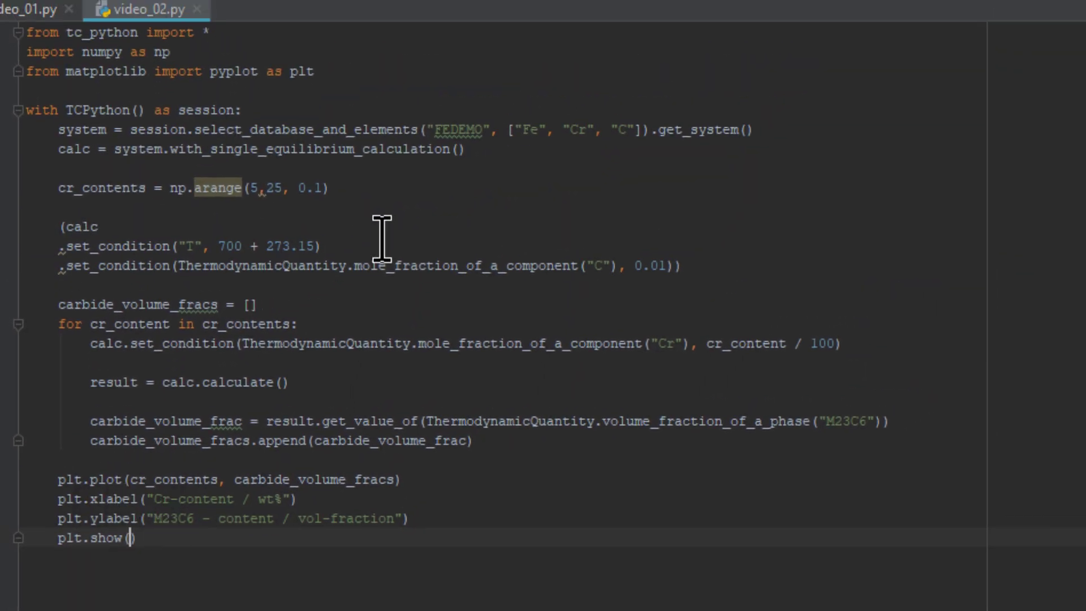
Step: Run video_02.py with Run 'video_02' from the editor's context menu
click(382, 227)
right_click(381, 227)
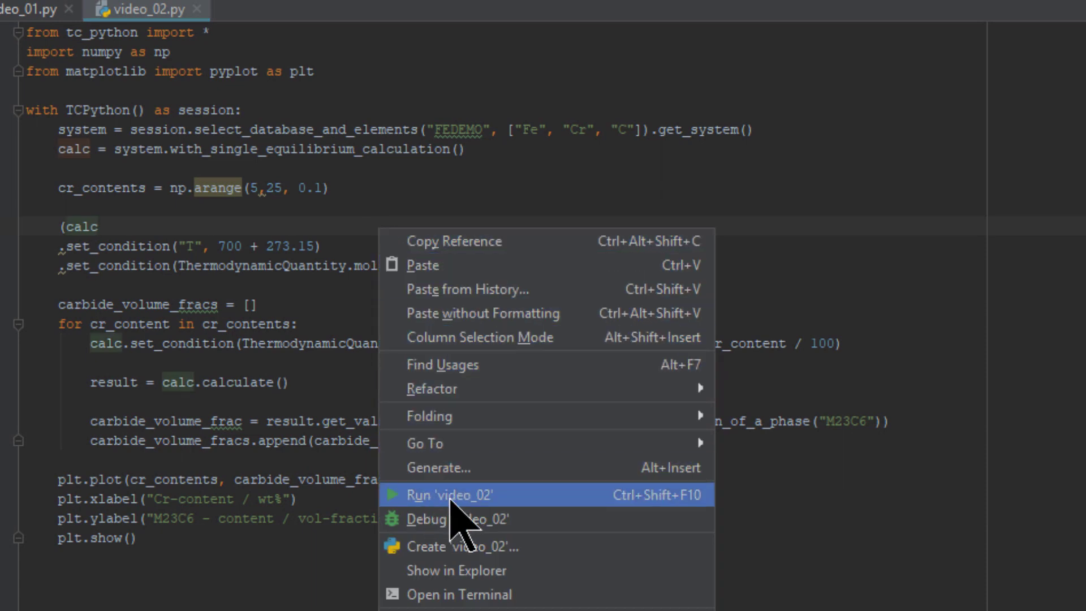
click(534, 497)
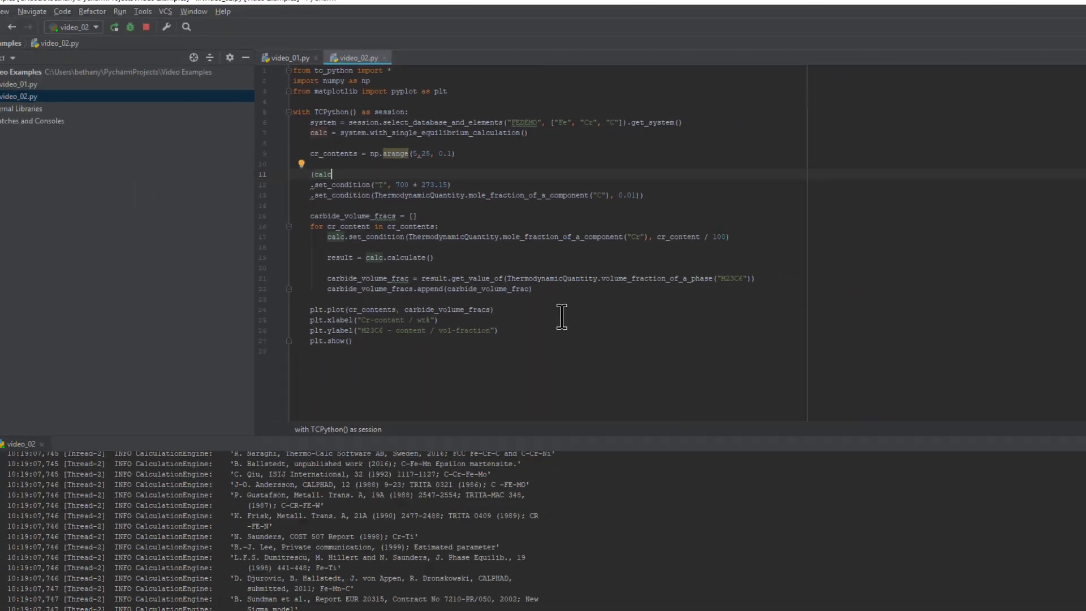